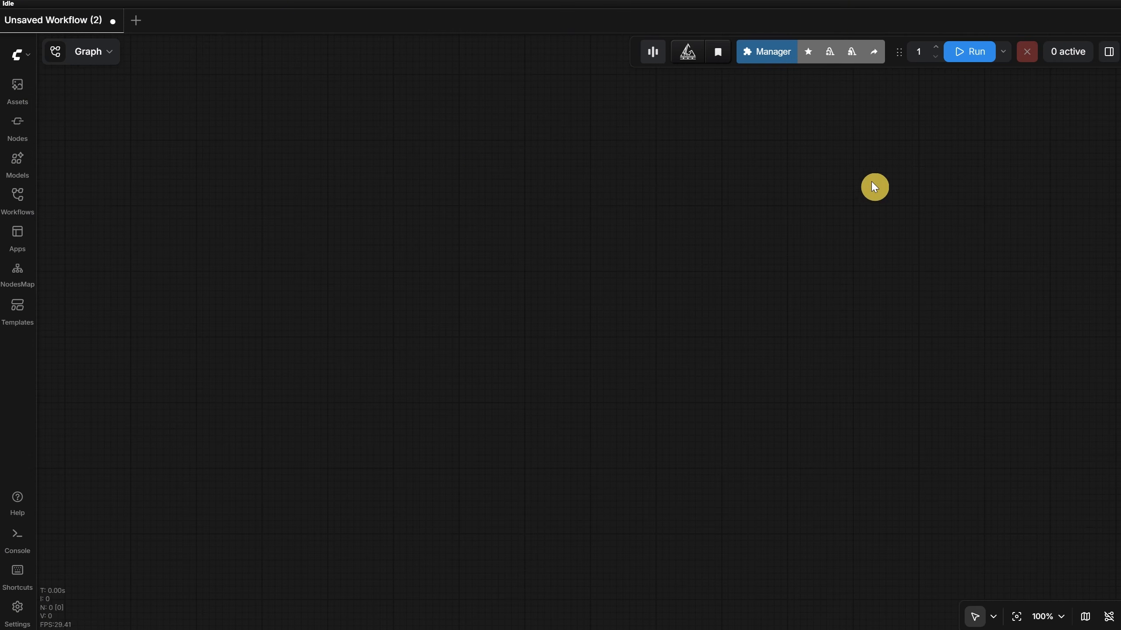
- Open the Flux Klein 9b txt2img workflow from the Ep16 Workflows folder and close the workflow browser
left_click(11, 204)
left_click(122, 385)
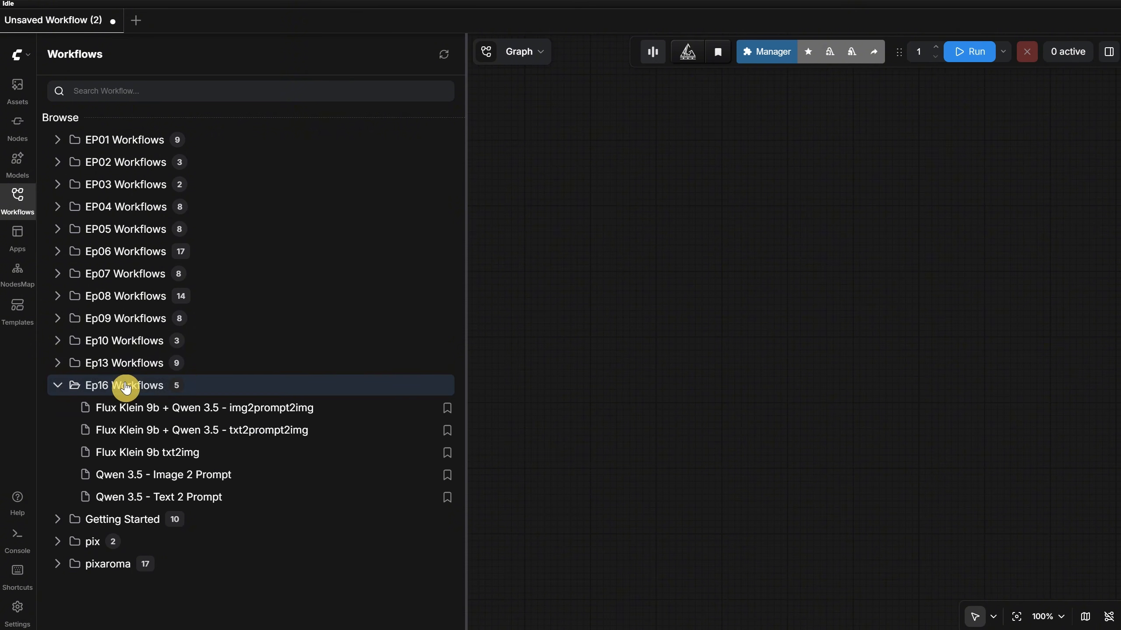
left_click(153, 455)
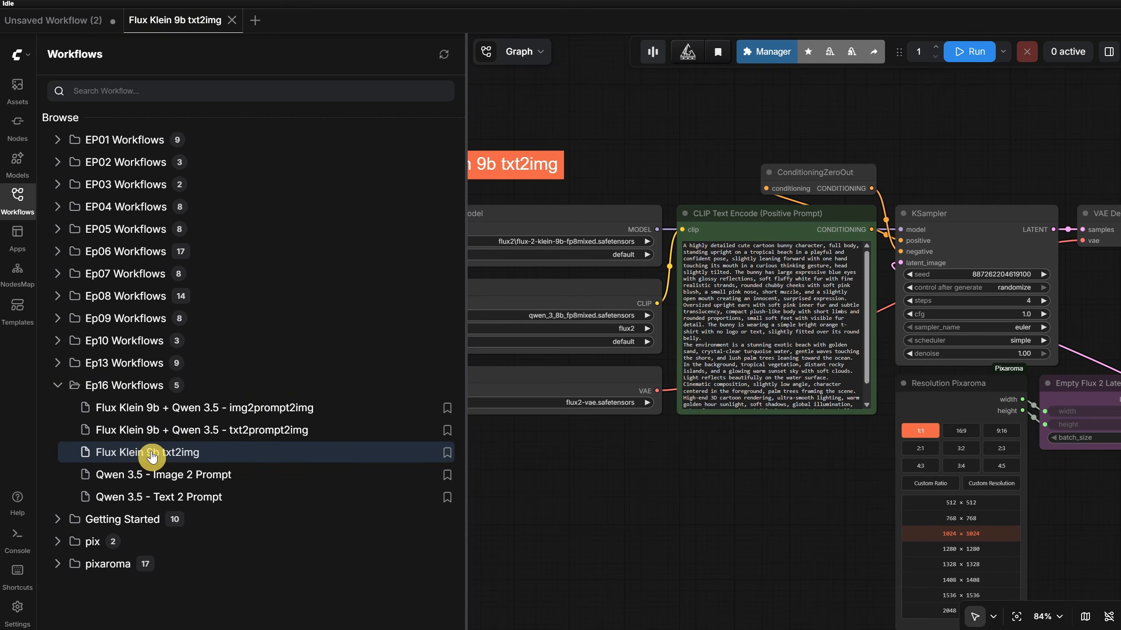
left_click(18, 202)
- Run the text-to-image workflow with the existing prompt at 1024 × 1024 to generate the bunny image
left_click_drag(459, 515, 383, 418)
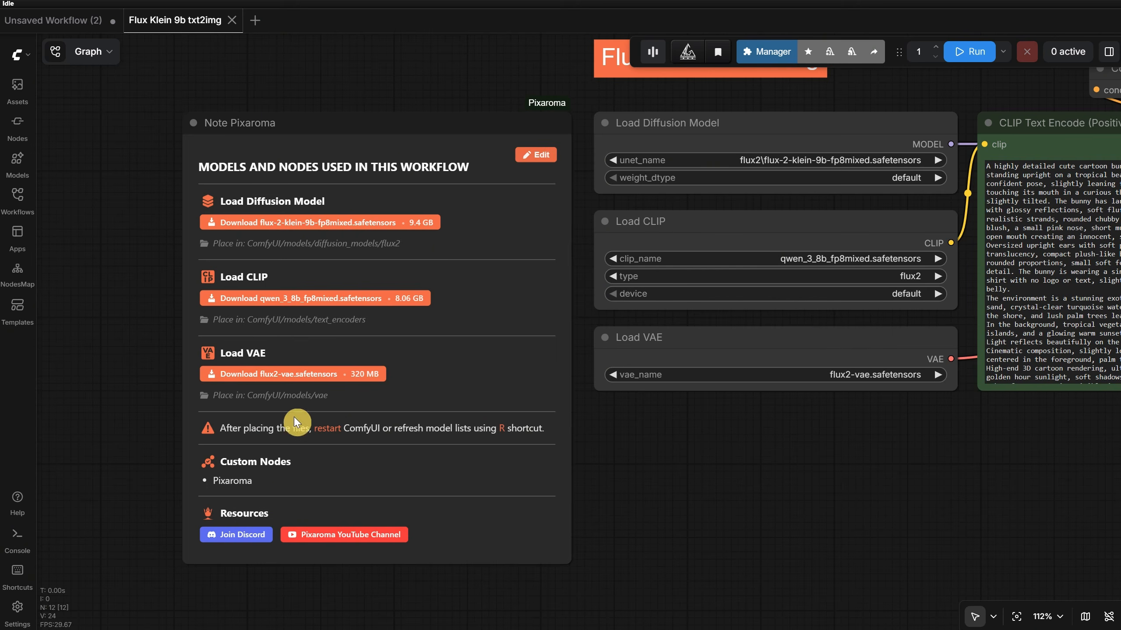
left_click_drag(893, 465, 295, 445)
scroll(306, 433, "down", 3)
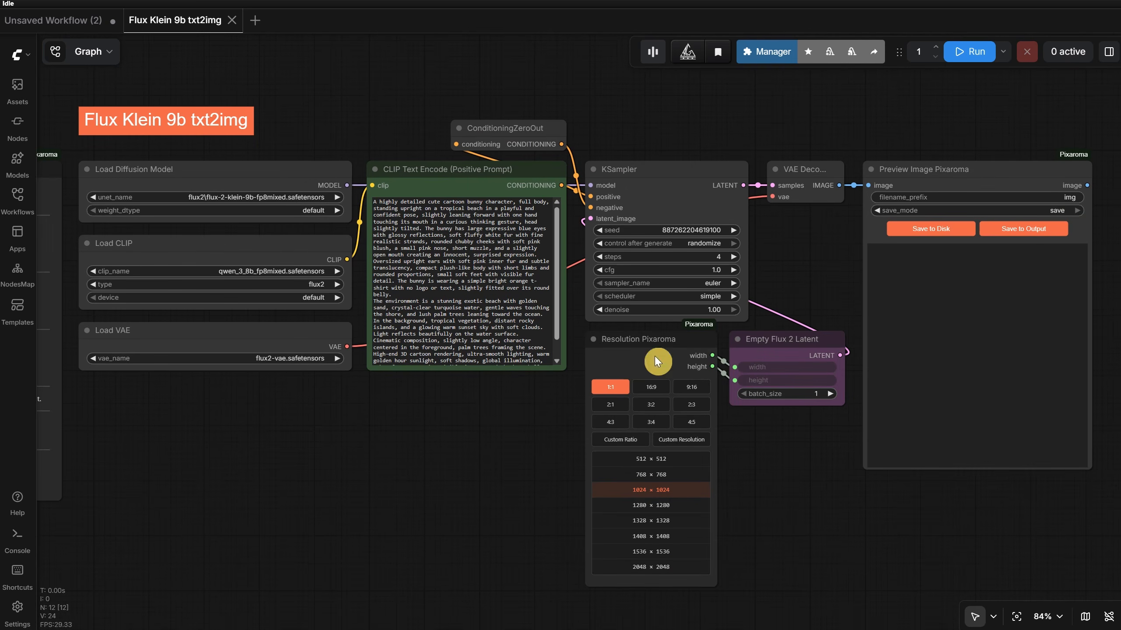
left_click(962, 57)
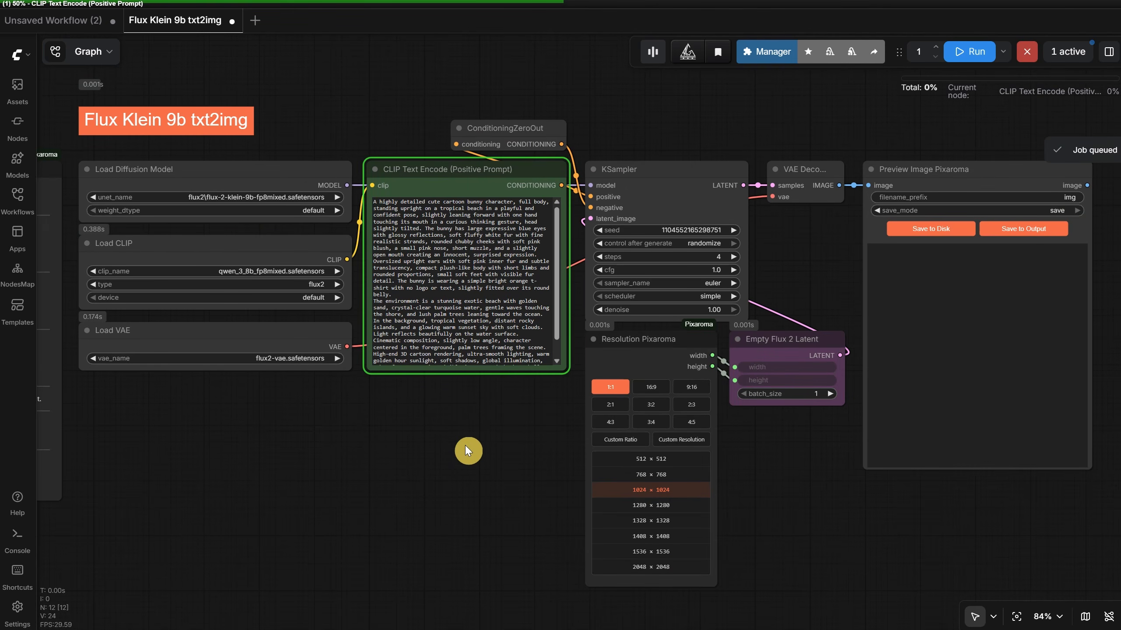
scroll(783, 486, "up", 3)
left_click_drag(690, 461, 576, 475)
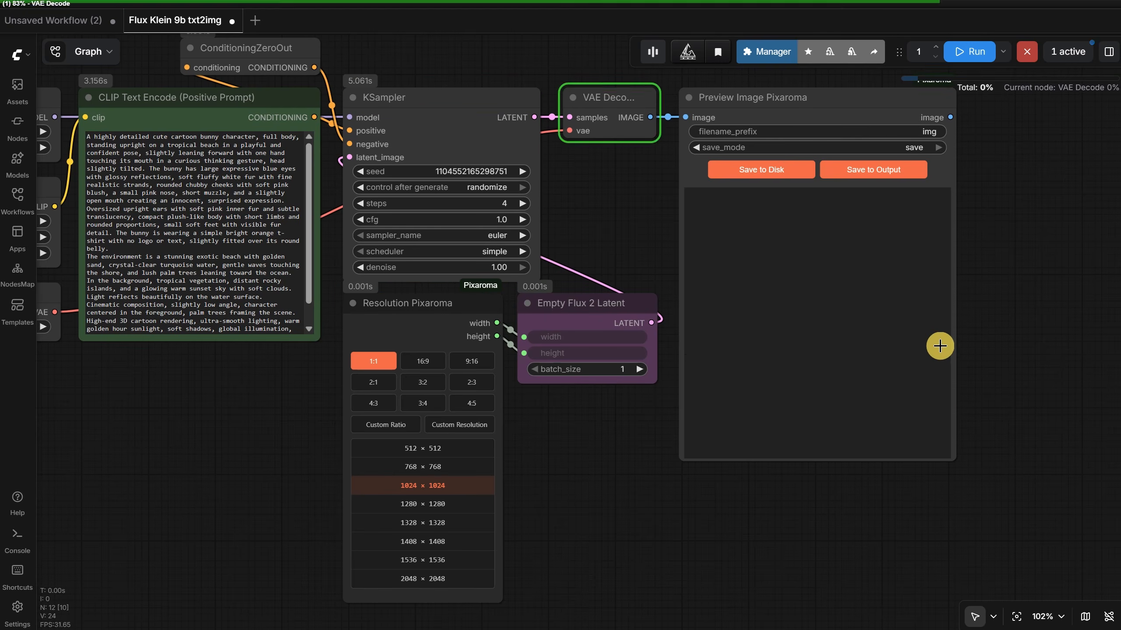
- Switch the Preview Image Pixaroma node's save_mode to preview and back to save
left_click(881, 146)
left_click(892, 151)
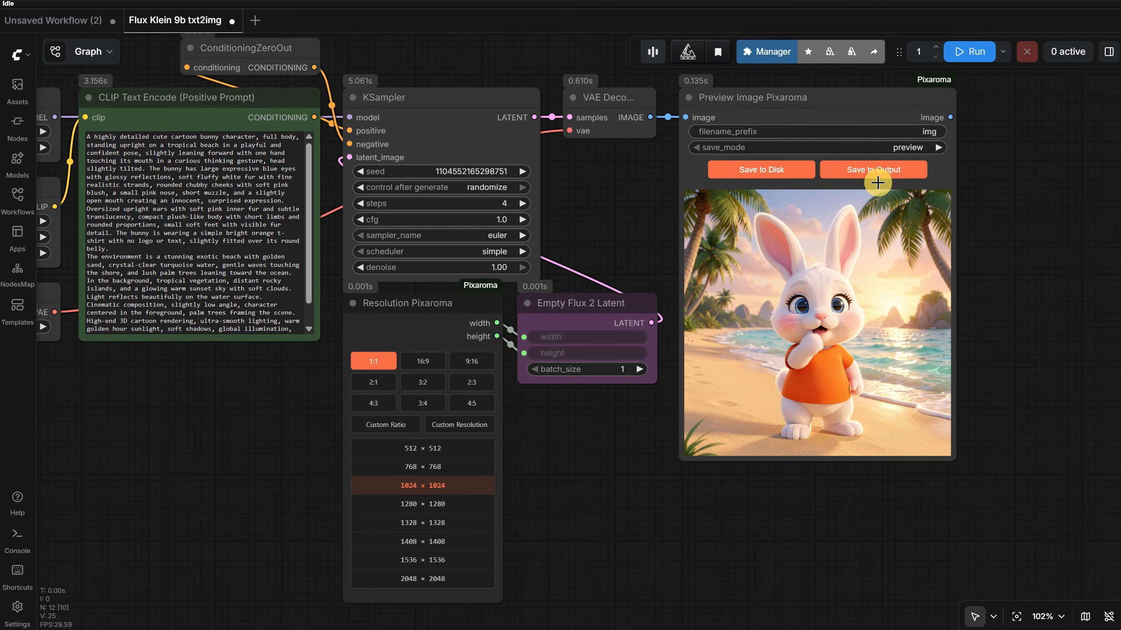
left_click(887, 147)
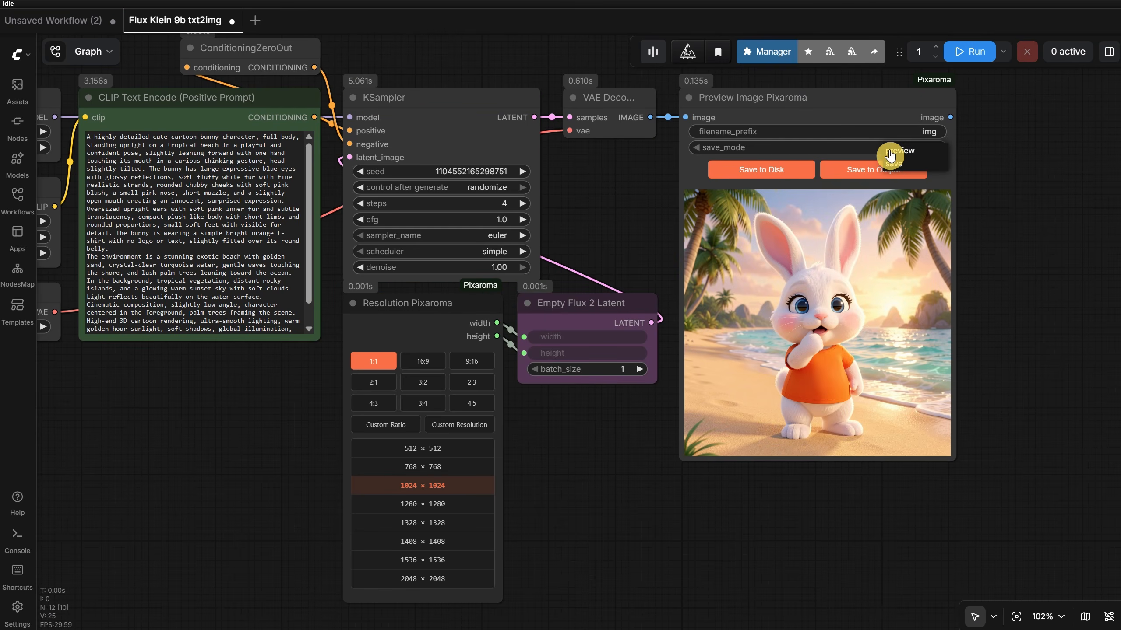
left_click(892, 165)
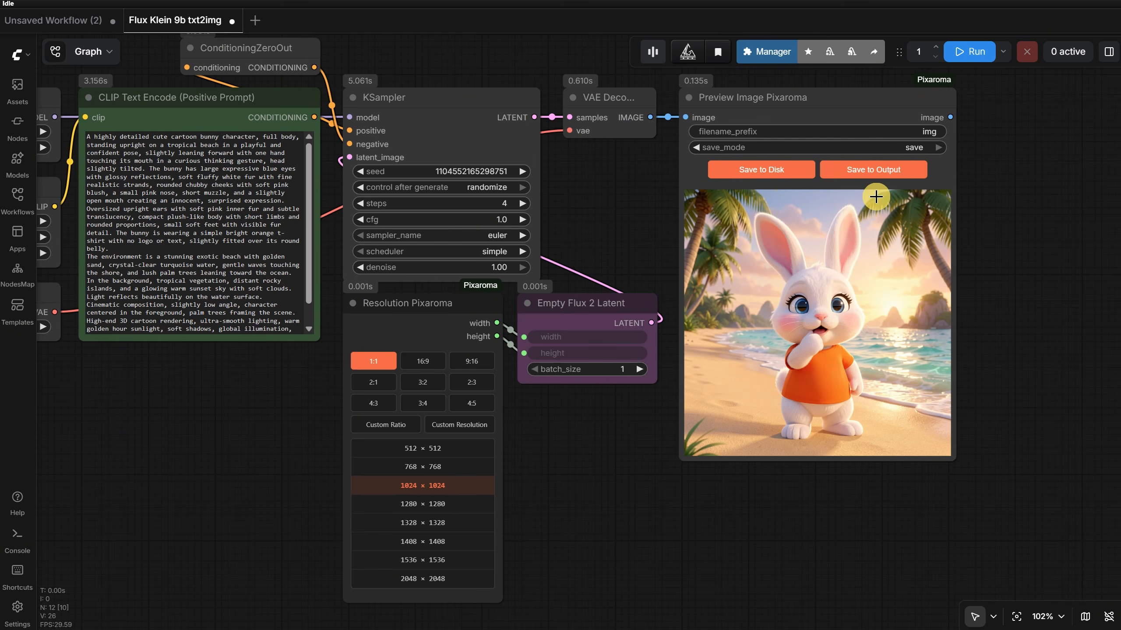
- Set the Preview Image Pixaroma node's save_mode to preview and generate a new image
left_click(909, 148)
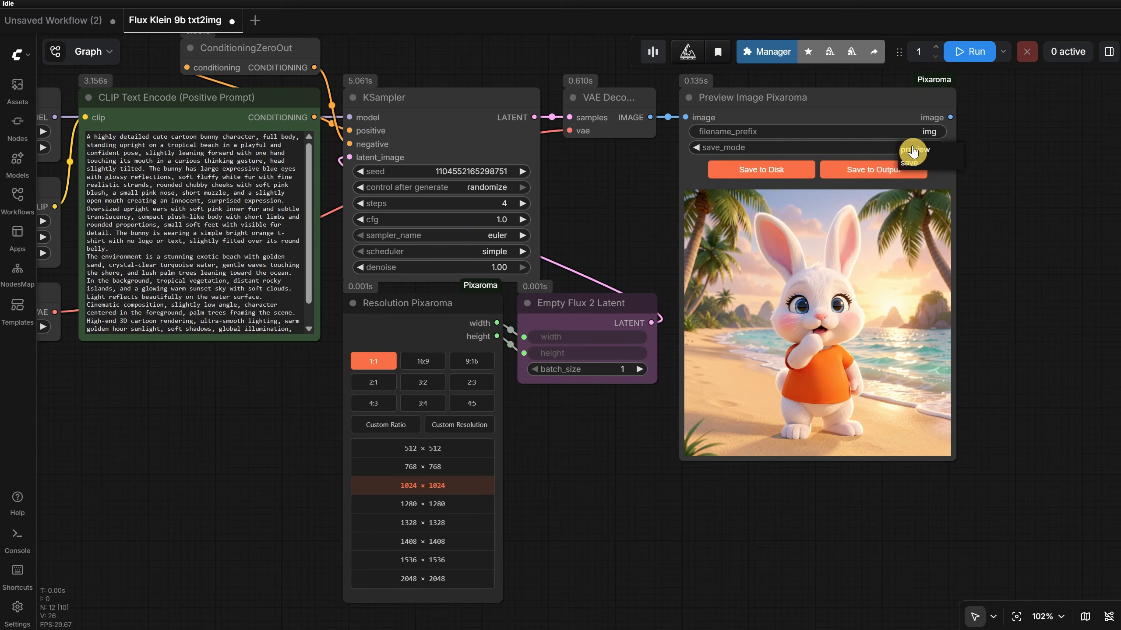
left_click(911, 155)
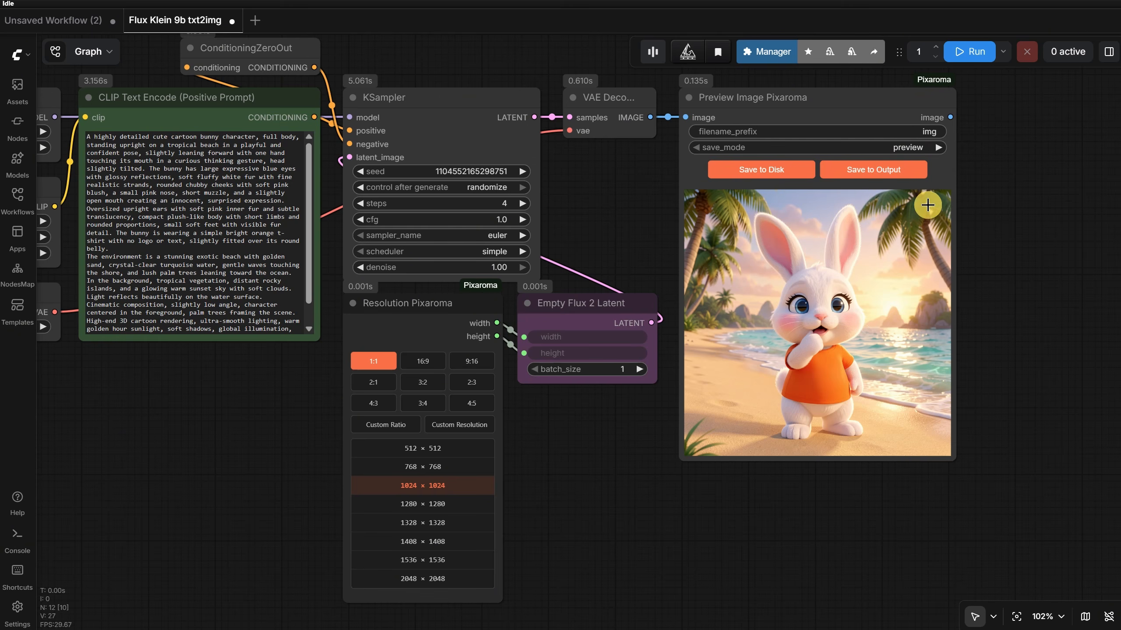
left_click(973, 52)
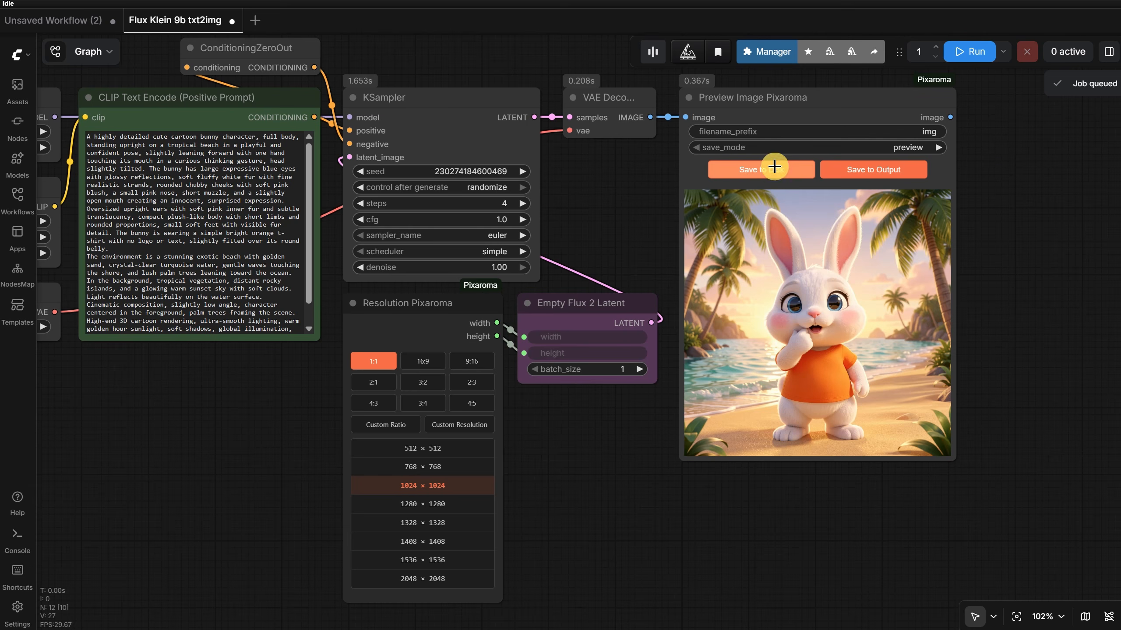
- Save the generated bunny image to the output folder and also to disk
left_click(891, 171)
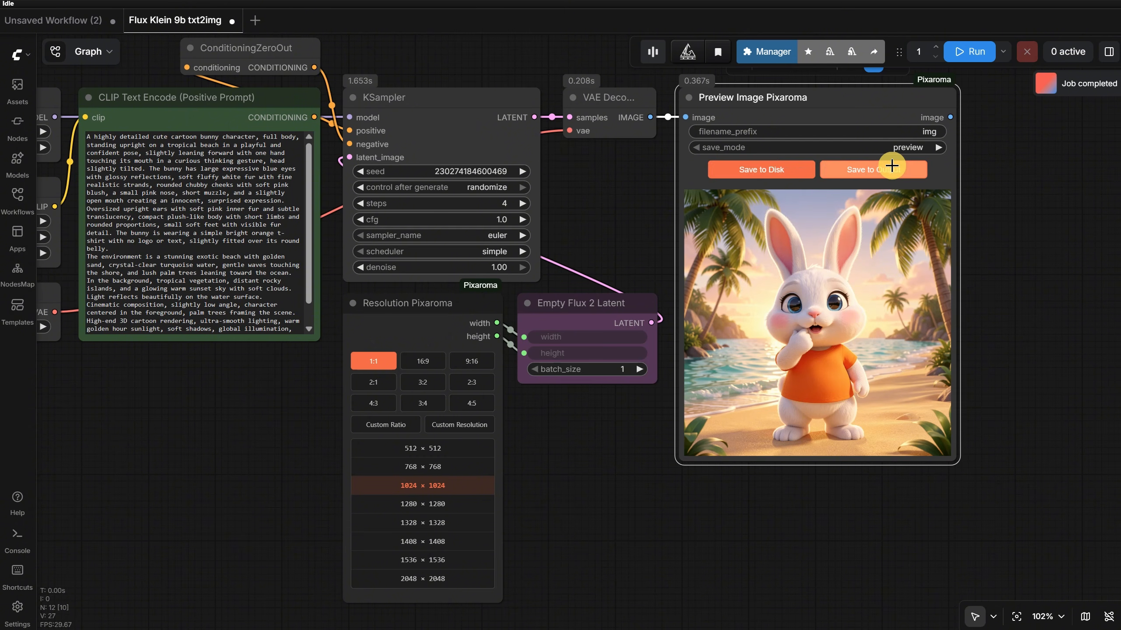
left_click(776, 170)
left_click(854, 566)
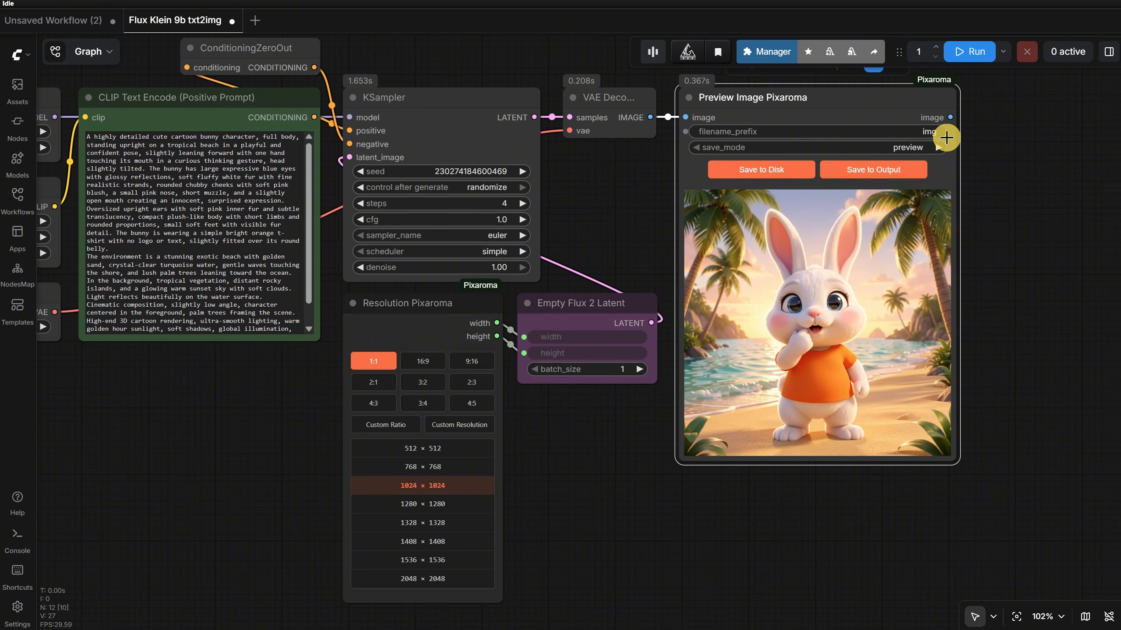
- Choose the 4:5 aspect ratio in the Resolution Pixaroma node and generate an image
left_click(471, 409)
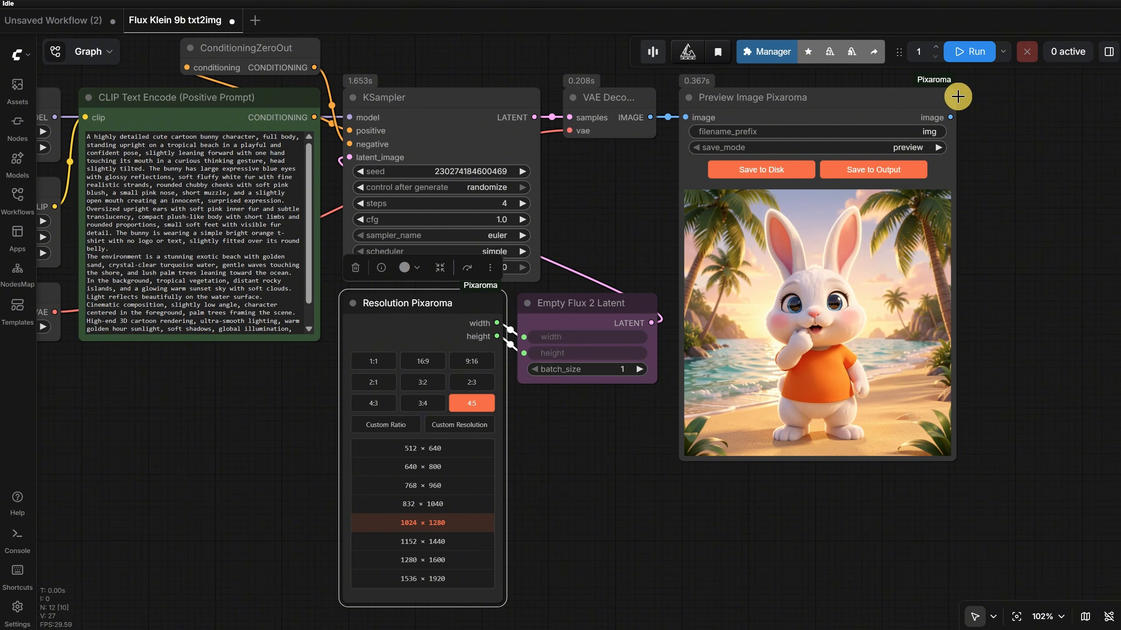
left_click(970, 52)
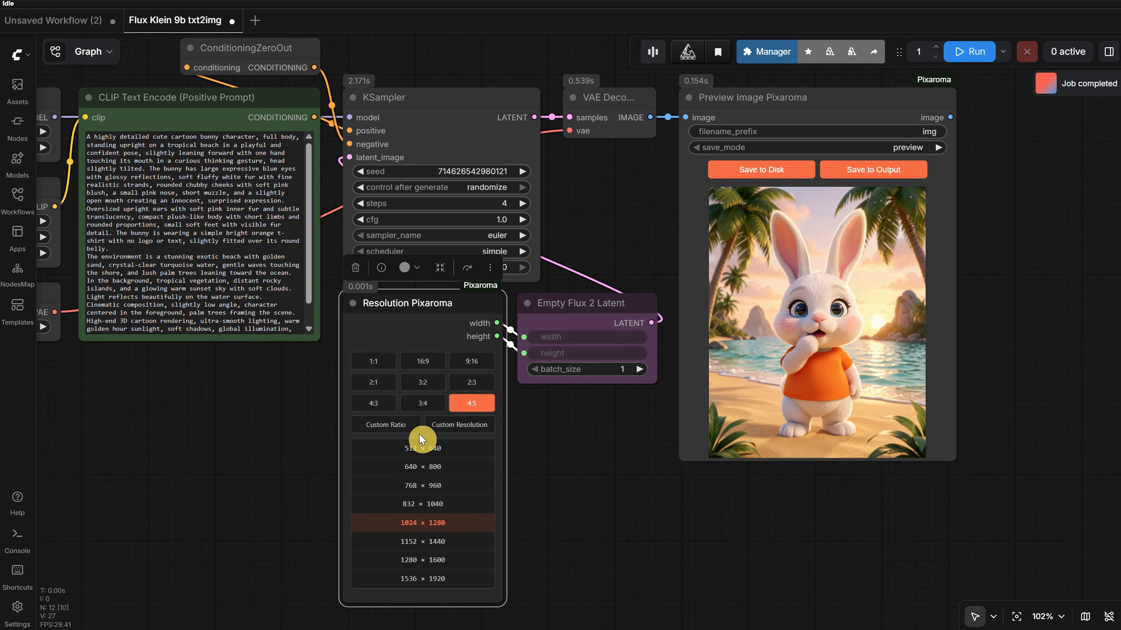
- Generate an image with a custom 1:2 ratio, and another with the ratio swapped to 2:1
left_click(391, 427)
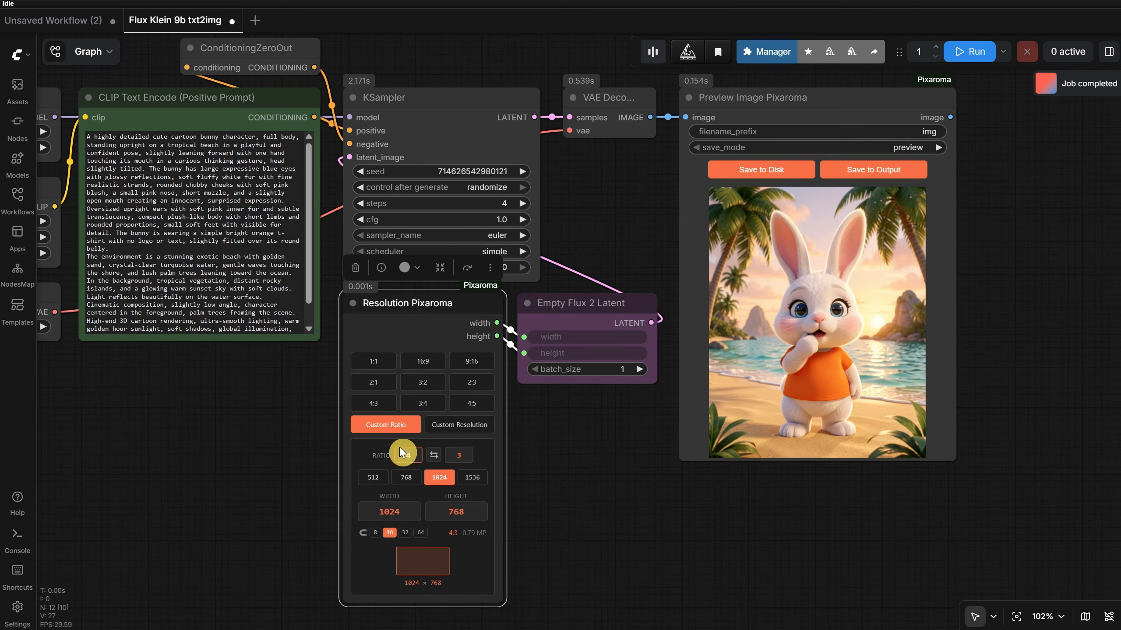
type("1")
key("Tab")
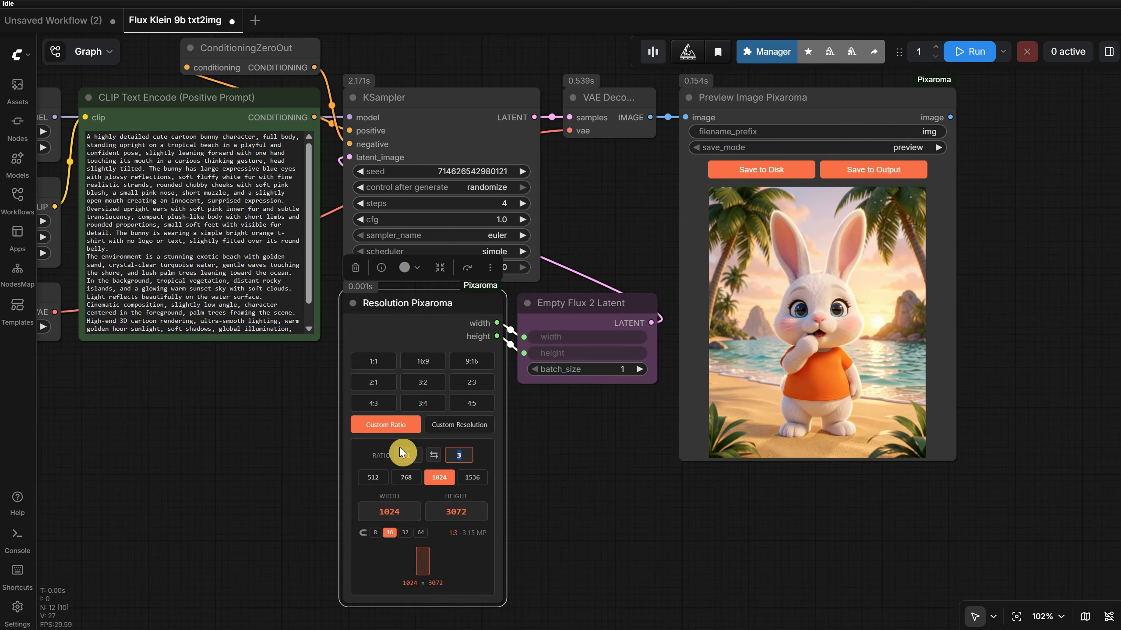
type("2")
key("Tab")
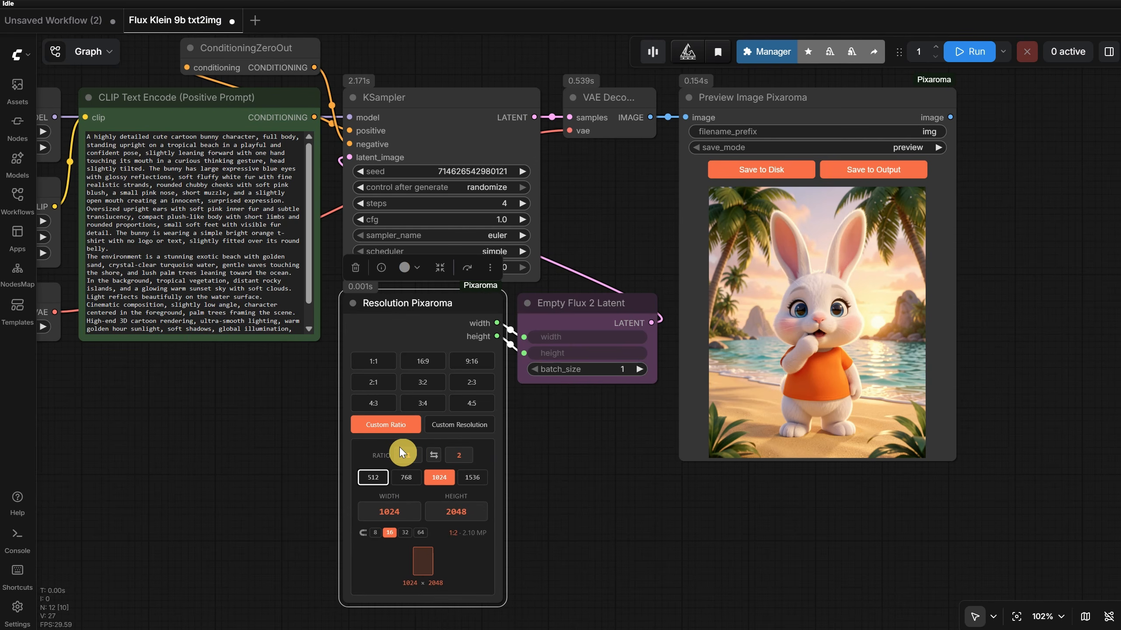
left_click(967, 52)
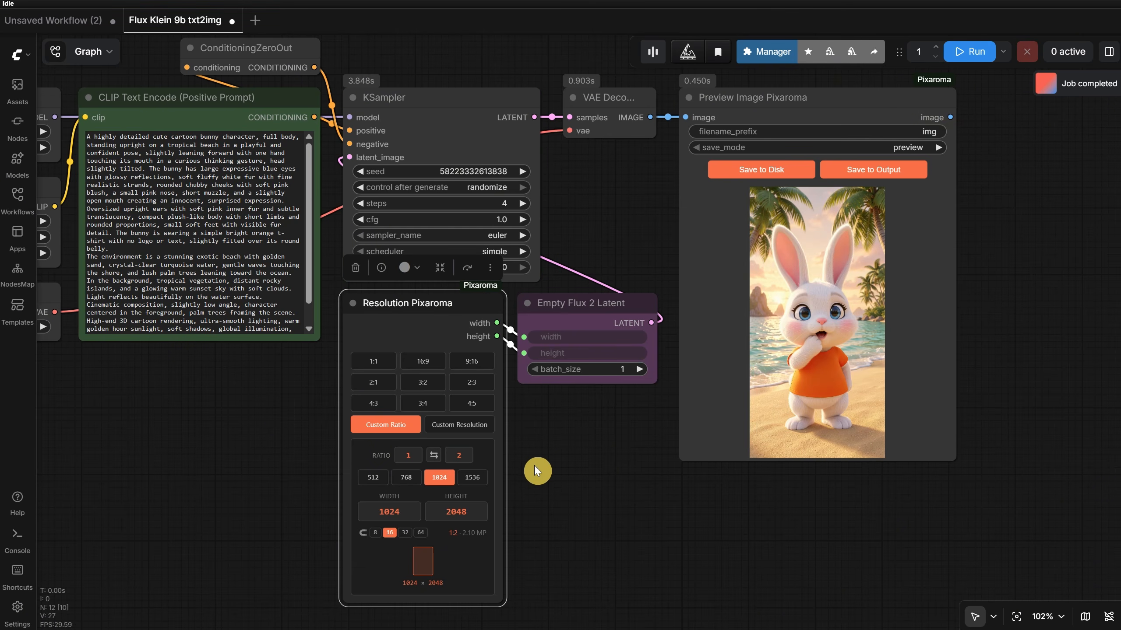
left_click(434, 457)
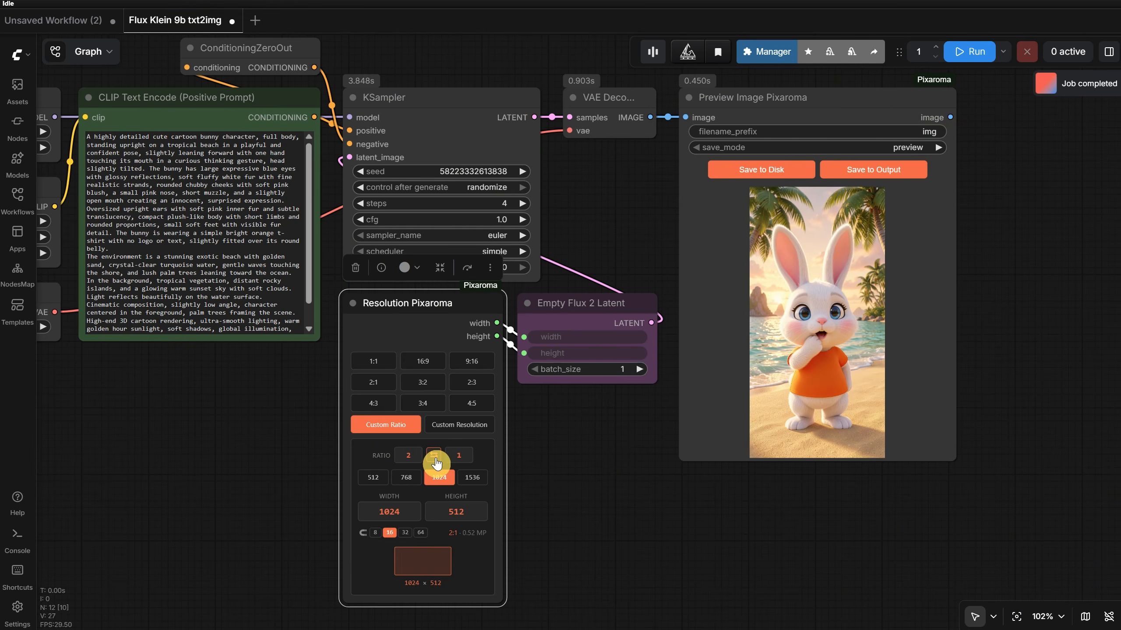
left_click(973, 52)
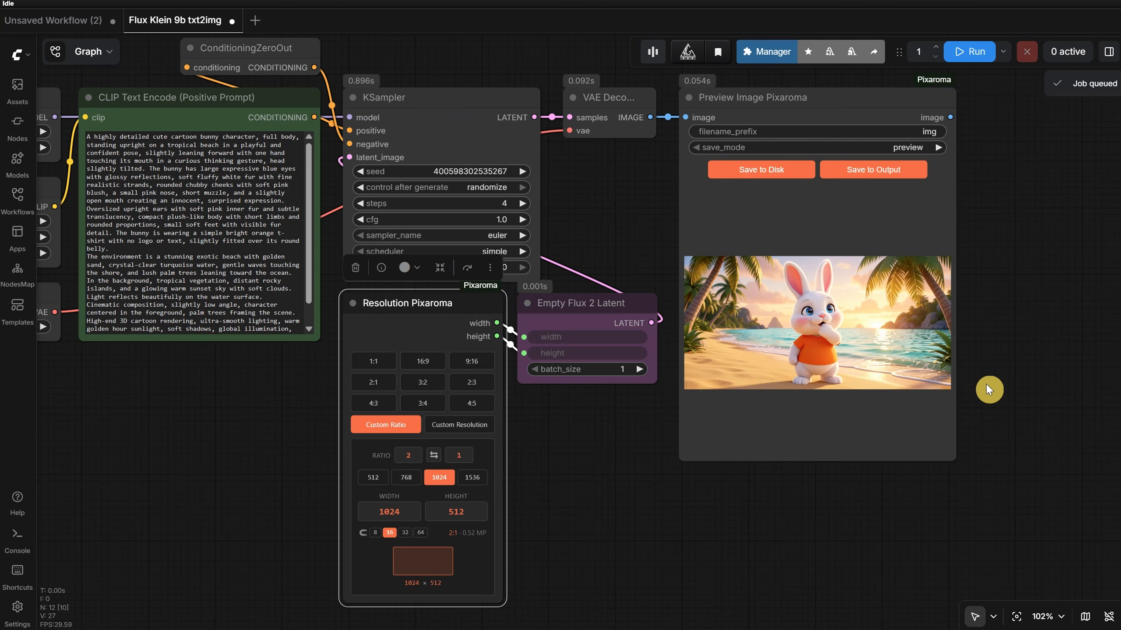
- Enter a custom resolution of 1920 × 1080 in the Resolution Pixaroma node and generate an image
left_click(447, 426)
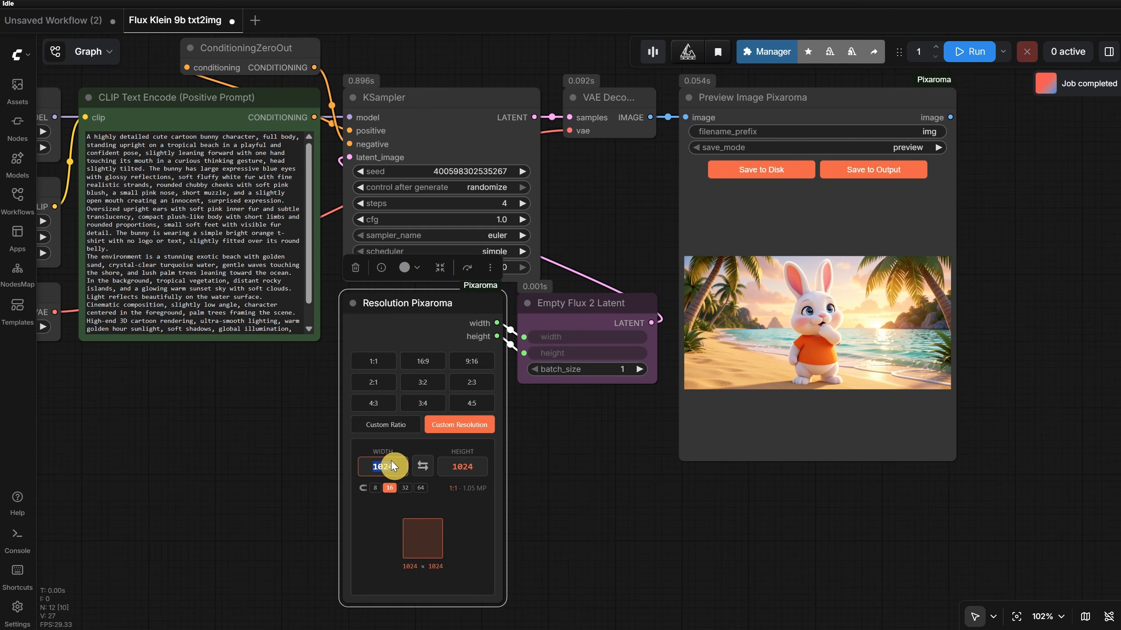
type("1920")
key("Tab")
type("1080")
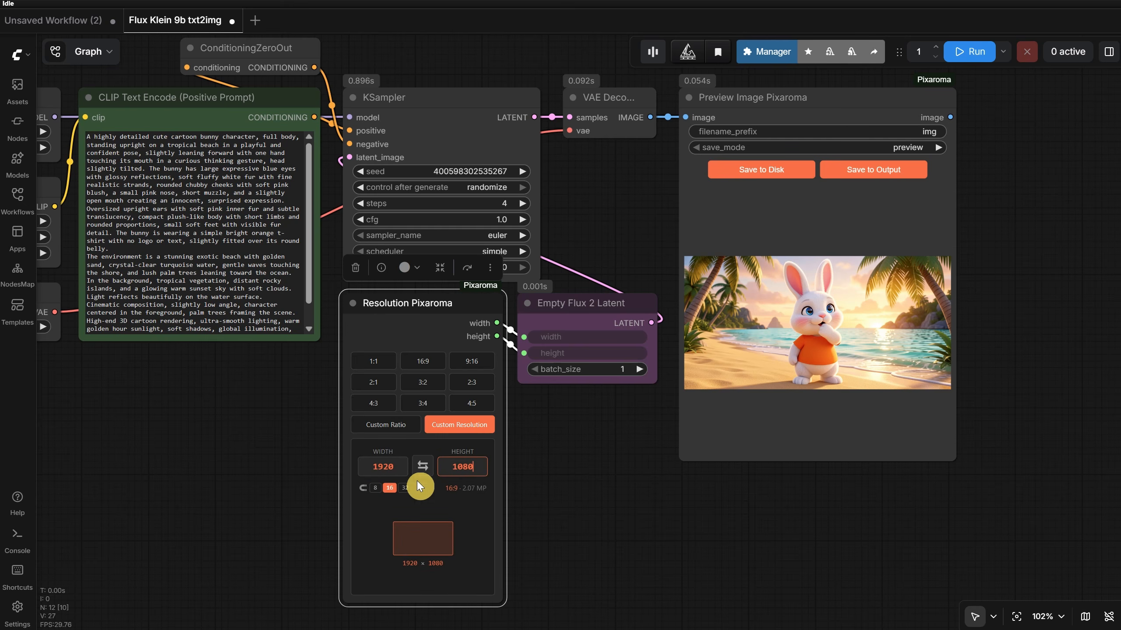
left_click(969, 52)
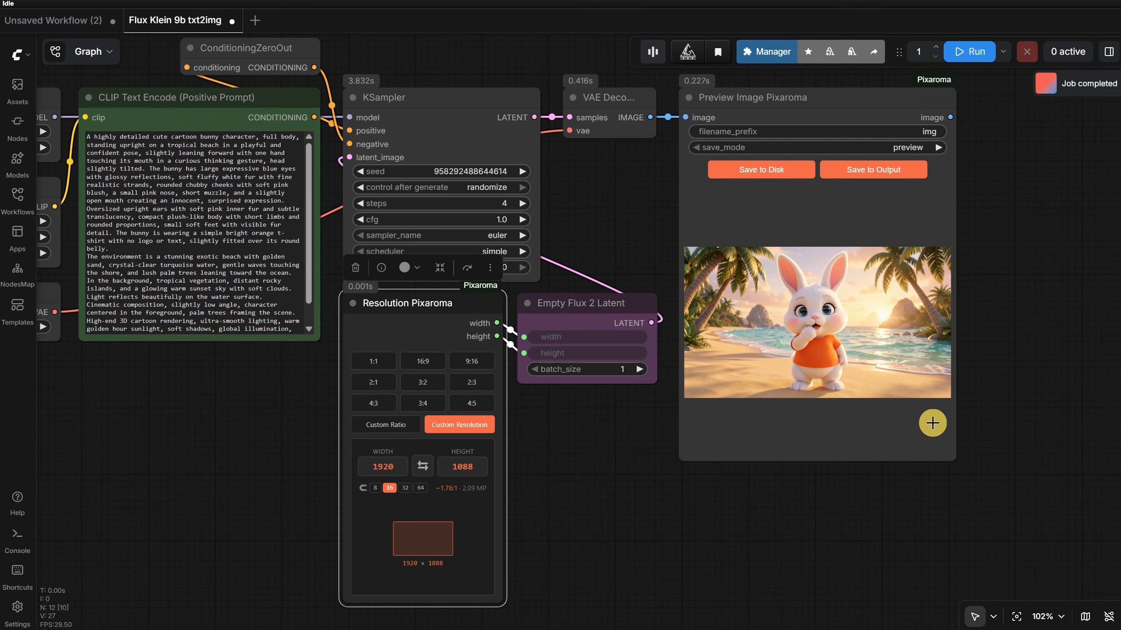
- Move the Preview Image Pixaroma node away from VAE Decode and add an Image Crop Pixaroma node in the gap
scroll(999, 282, "down", 3)
left_click_drag(1088, 176, 818, 230)
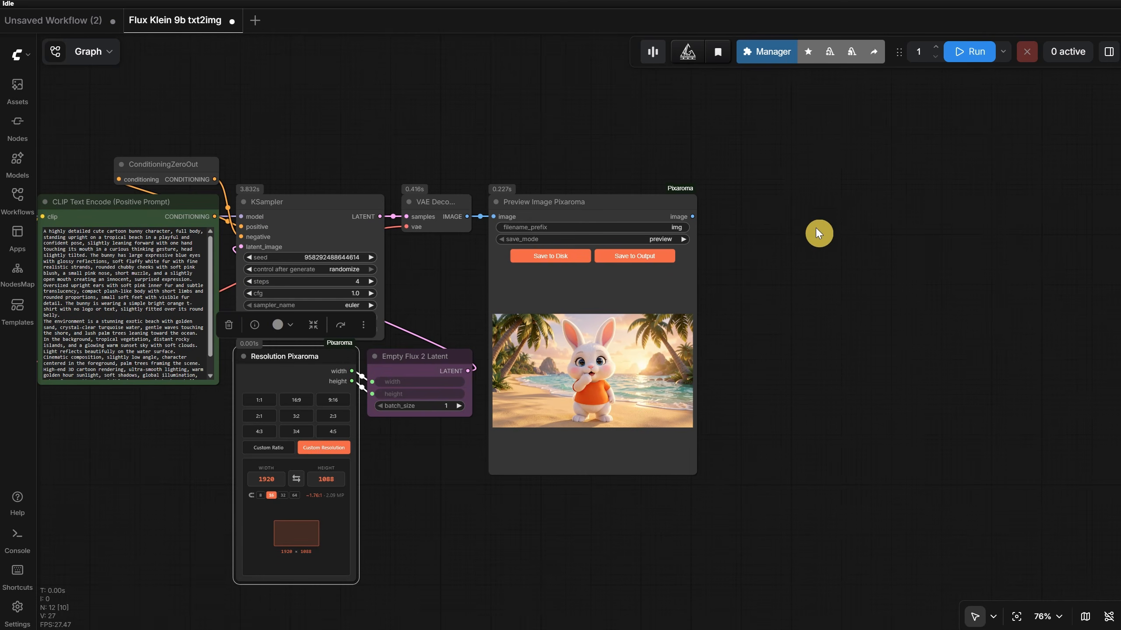
left_click_drag(561, 201, 912, 221)
double_click(529, 175)
type("image crop")
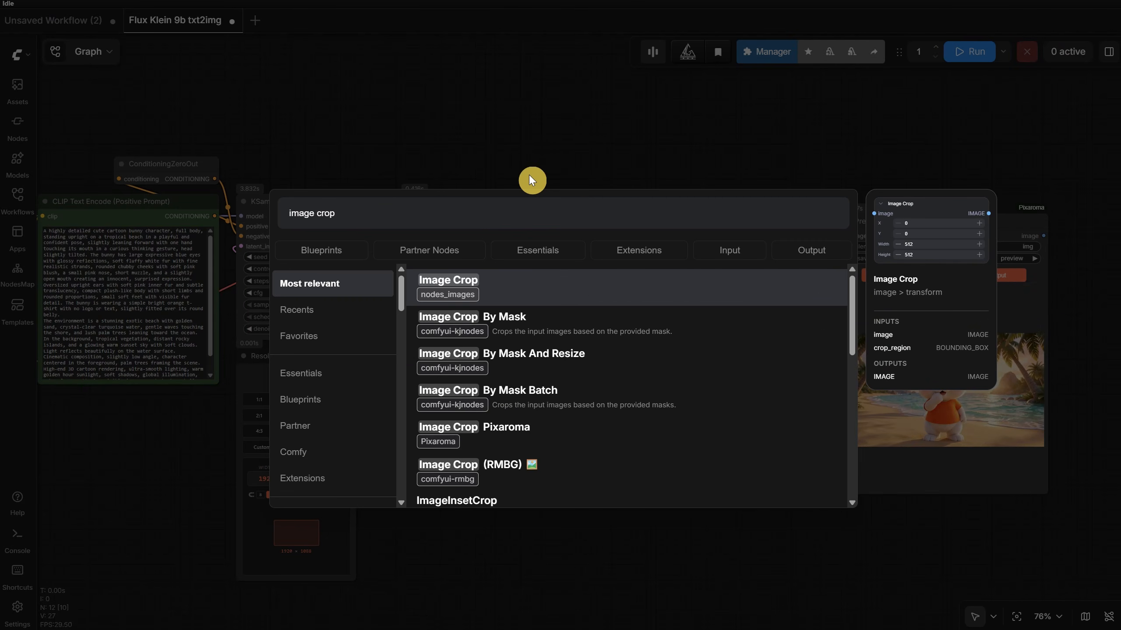
left_click(537, 435)
left_click_drag(669, 289, 651, 260)
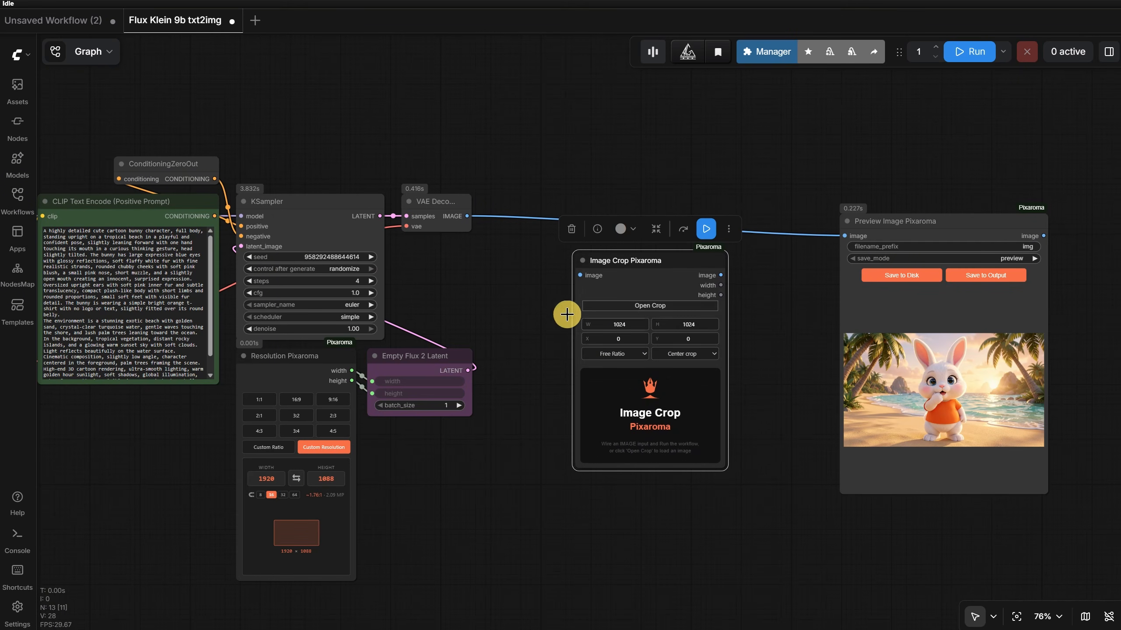
- Connect the VAE Decode image to Image Crop Pixaroma, and the cropped image output to Preview Image Pixaroma
left_click_drag(467, 216, 505, 185)
scroll(623, 277, "up", 4)
left_click_drag(650, 197, 740, 168)
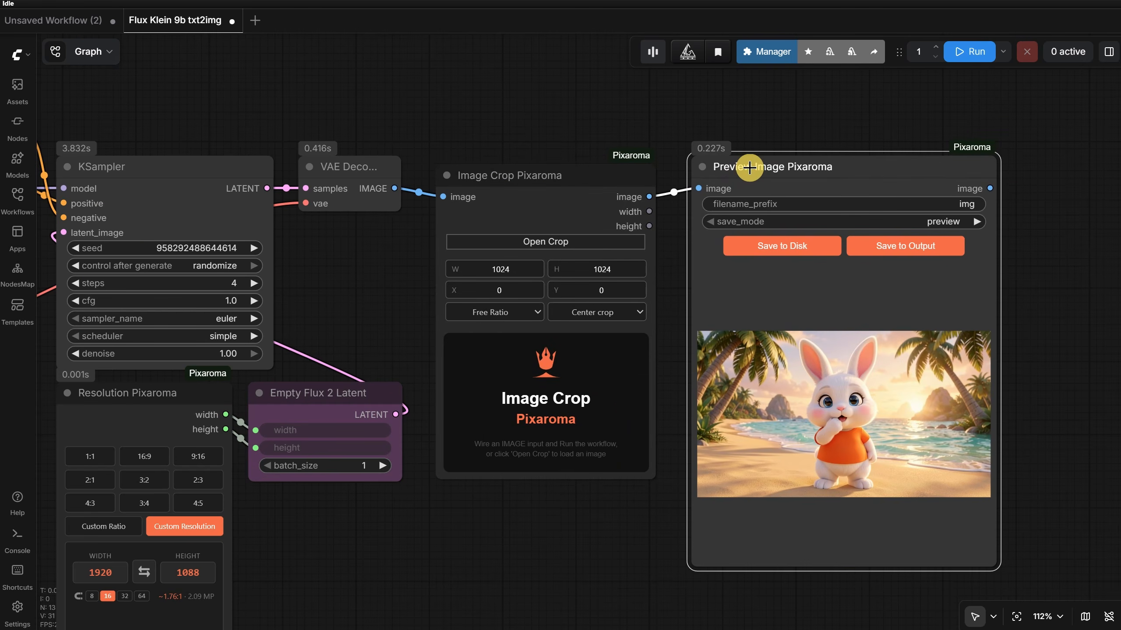
- Duplicate the preview node, connect the copy to the VAE Decode image, and move the crop's preview node below that connection
scroll(740, 168, "down", 4)
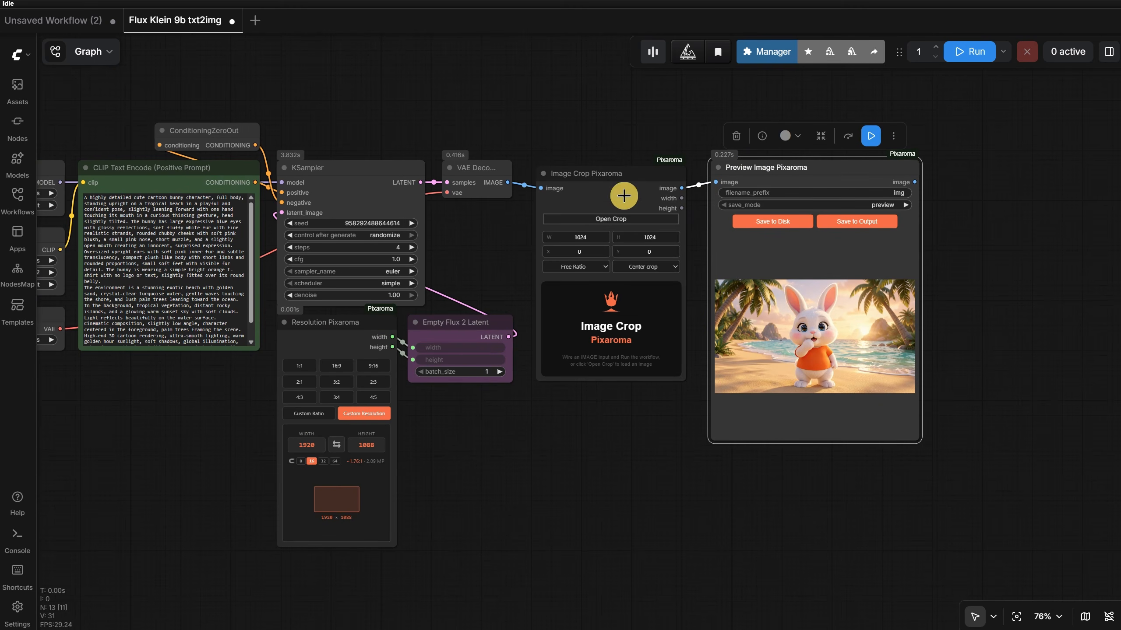
left_click_drag(773, 174, 1024, 164)
left_click_drag(507, 182, 947, 178)
left_click_drag(819, 173, 817, 243)
left_click_drag(828, 137, 672, 113)
- Rename the preview node connected to the crop output as Preview Crop
double_click(629, 218)
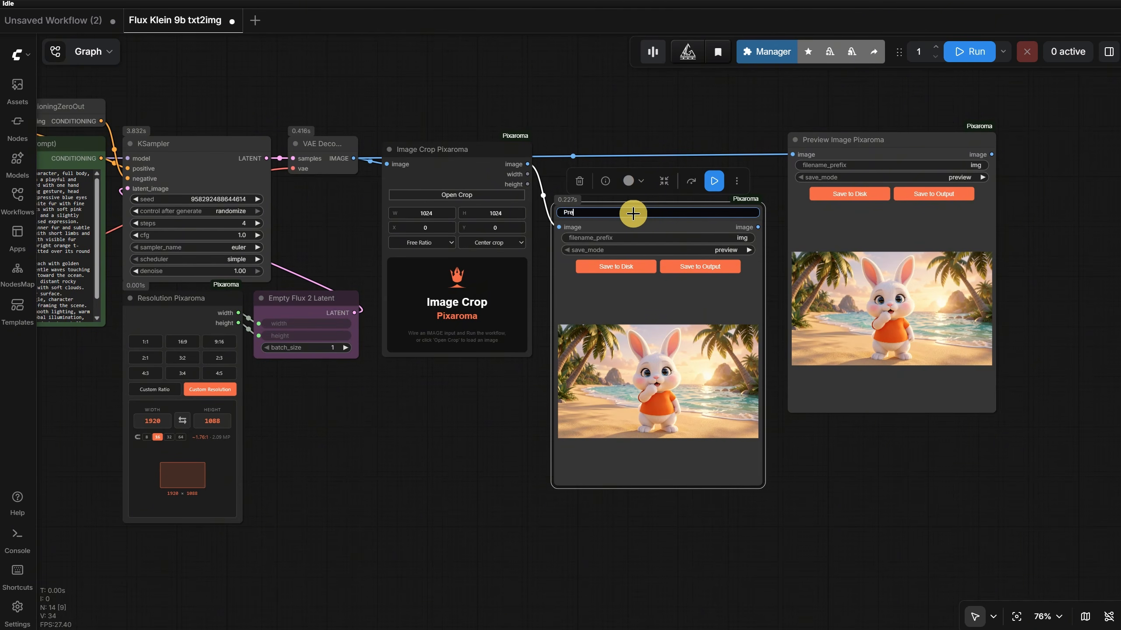
type("Preview Crop")
key("Return")
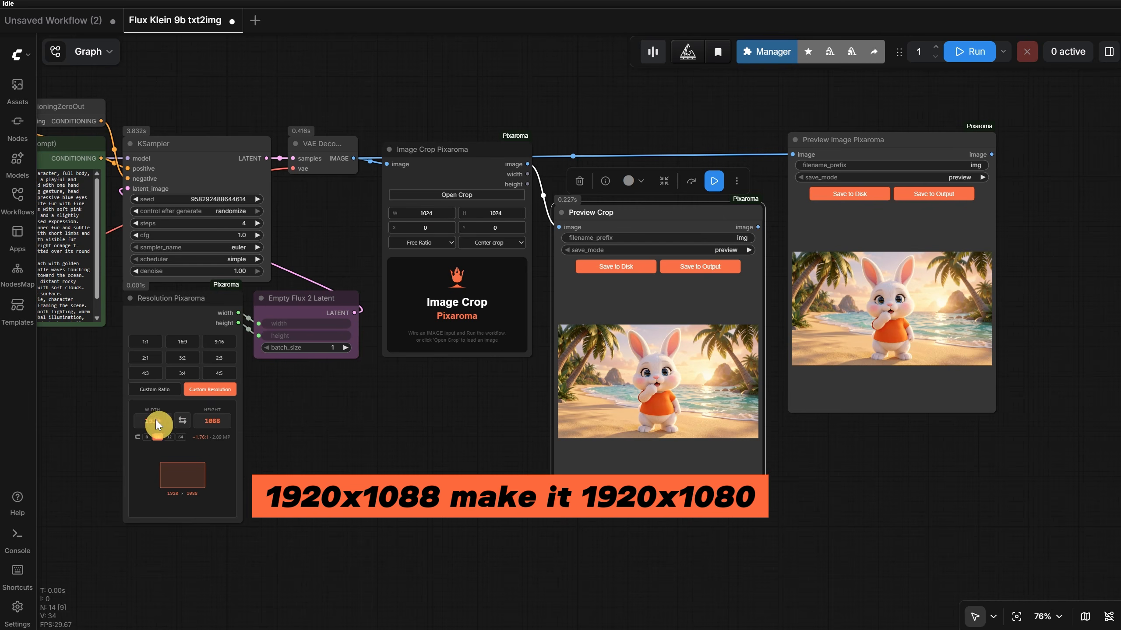
- Set the Image Crop Pixaroma size to 1920 × 1080 and run the workflow
double_click(425, 209)
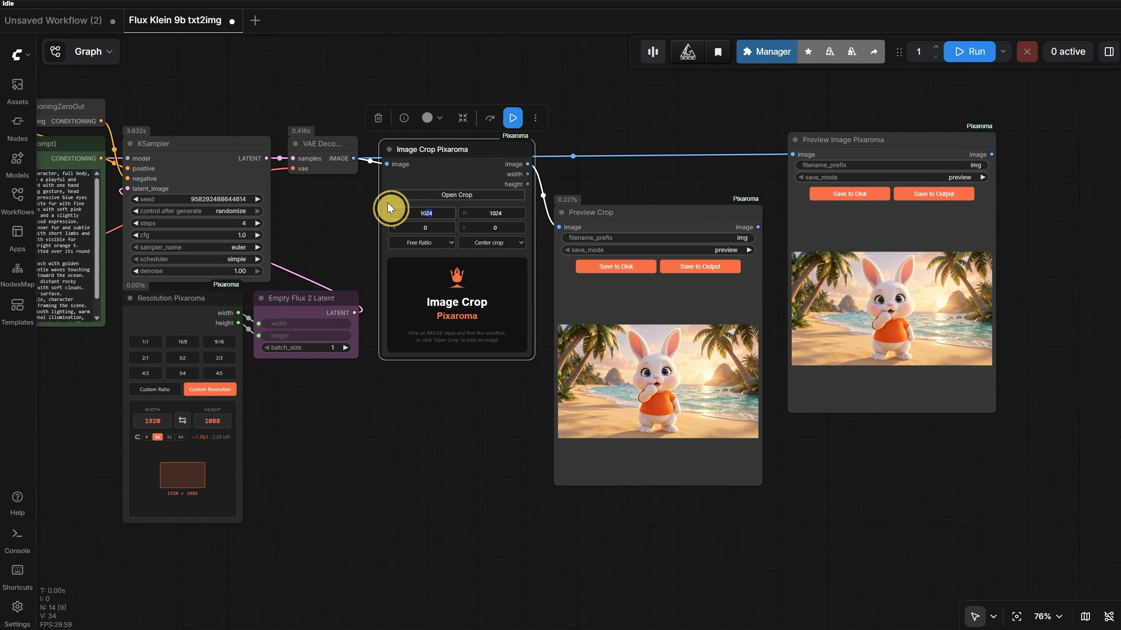
type("1920")
key("Tab")
type("1080")
left_click(966, 53)
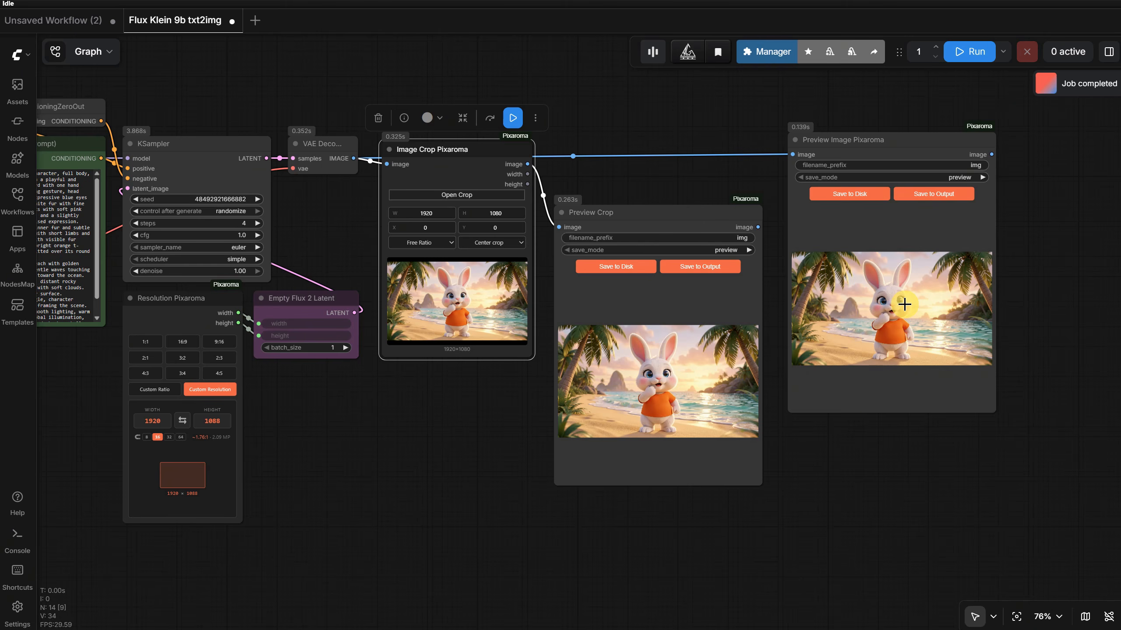
- Set a free 1084 × 735 crop positioned at X 280, Y 182 in the crop editor and save it
left_click(456, 195)
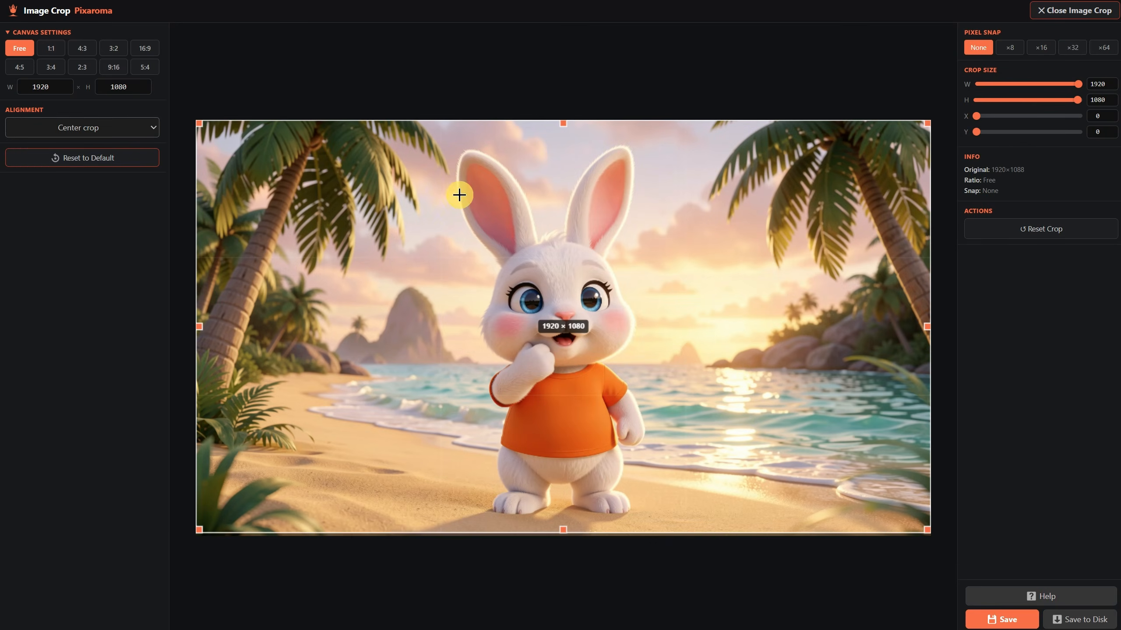
left_click_drag(930, 121, 610, 253)
left_click_drag(520, 339, 656, 253)
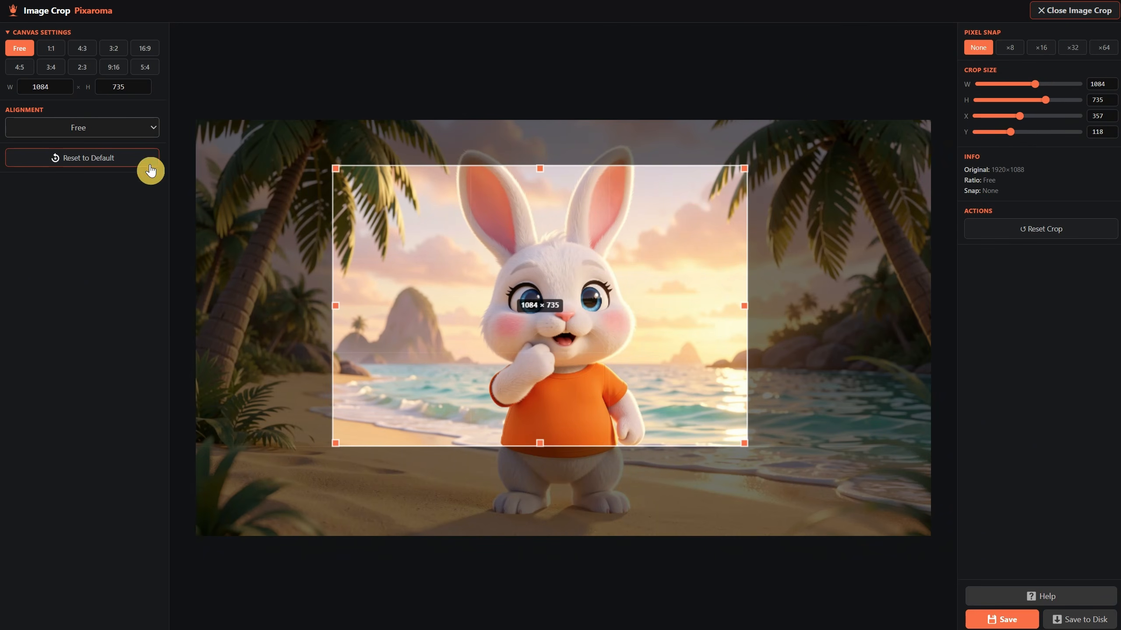
left_click(125, 132)
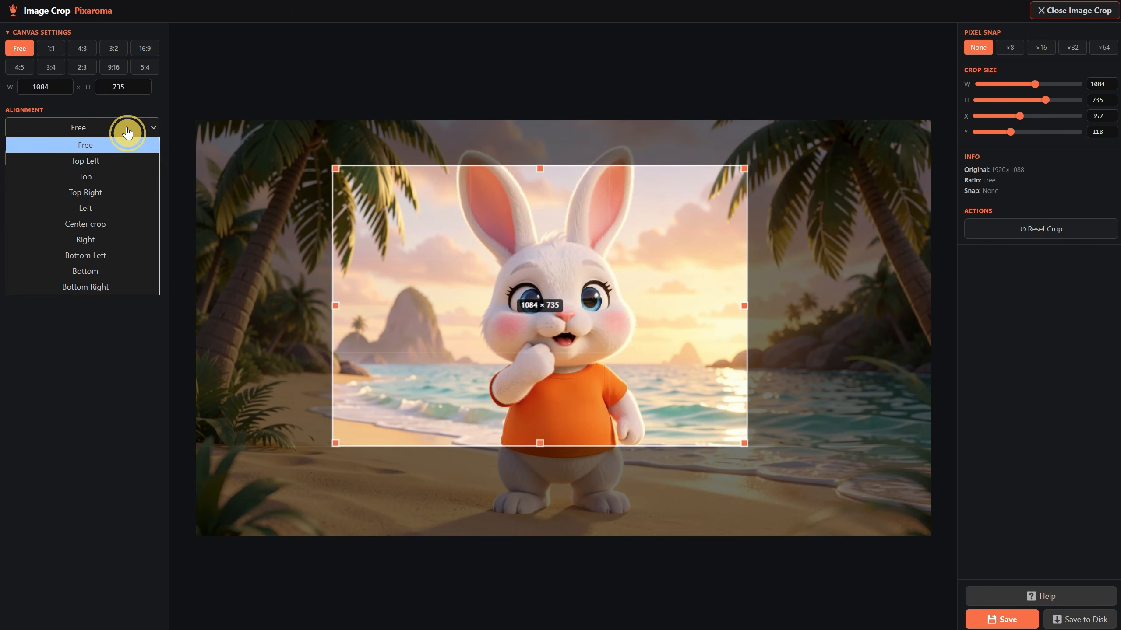
left_click(106, 193)
left_click_drag(713, 232, 505, 301)
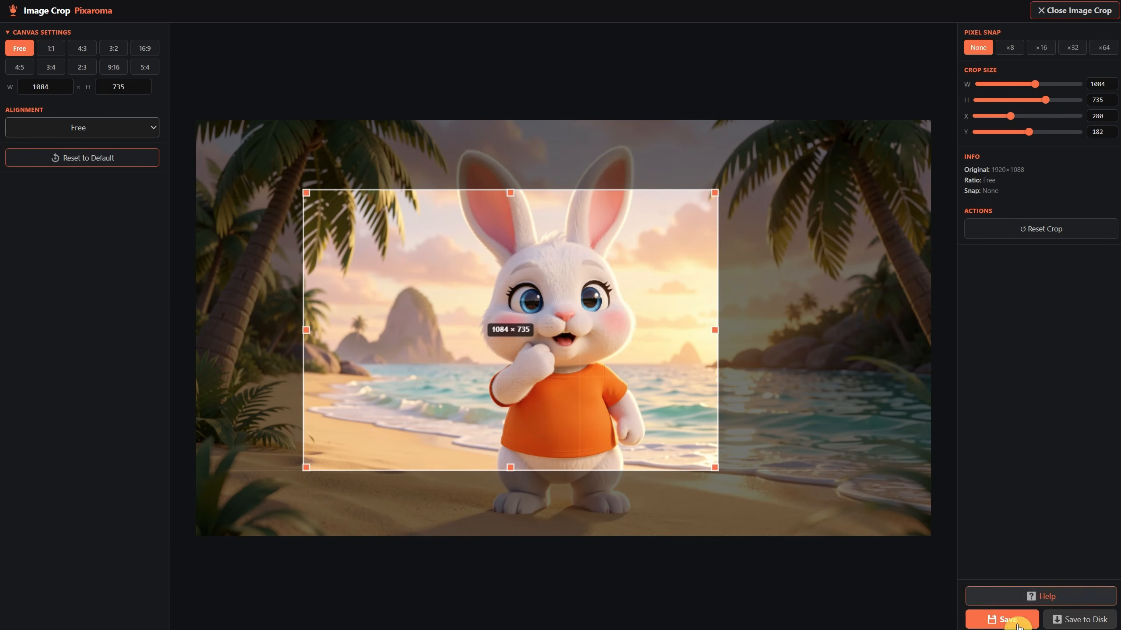
left_click(1003, 619)
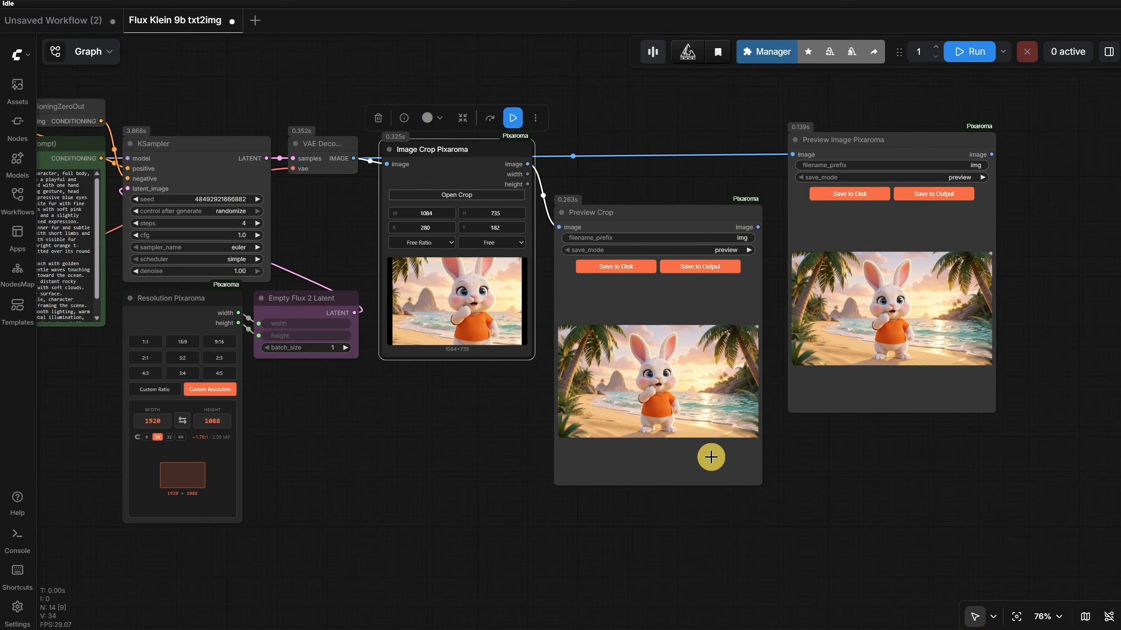
- Align the crop to Top Right, run the workflow, and move the Image Crop Pixaroma node slightly down
left_click(496, 244)
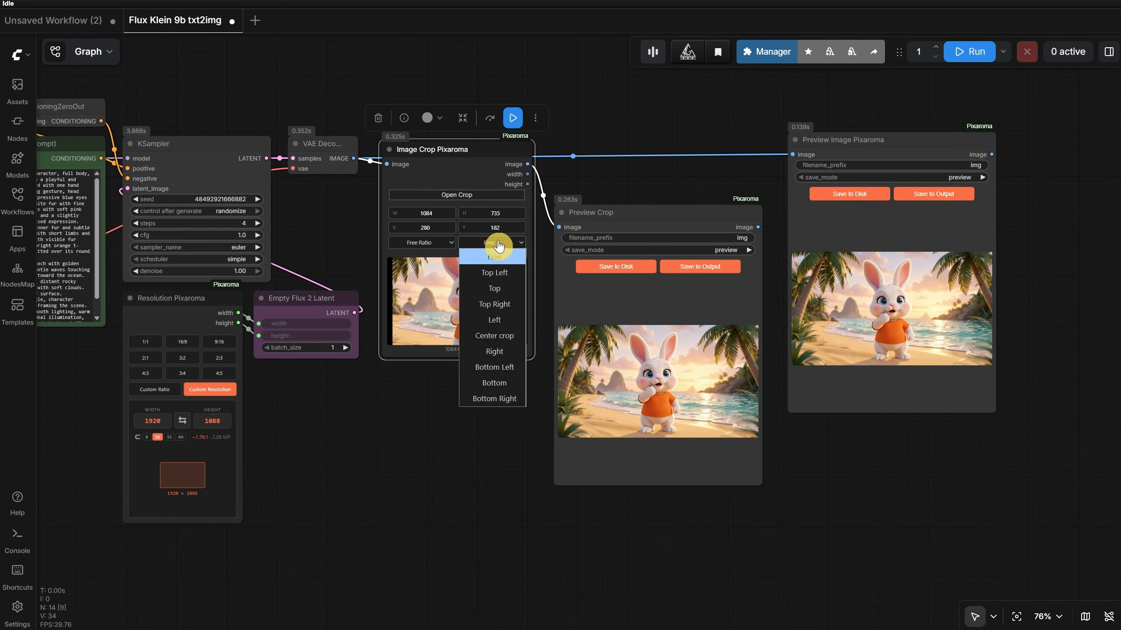
left_click(498, 308)
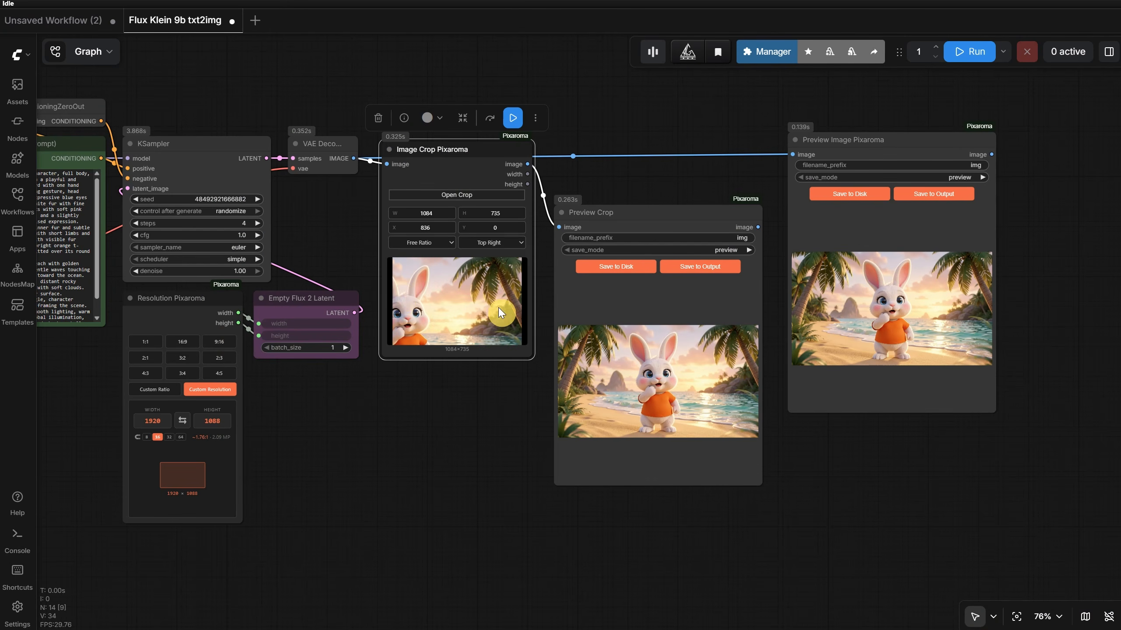
left_click(968, 55)
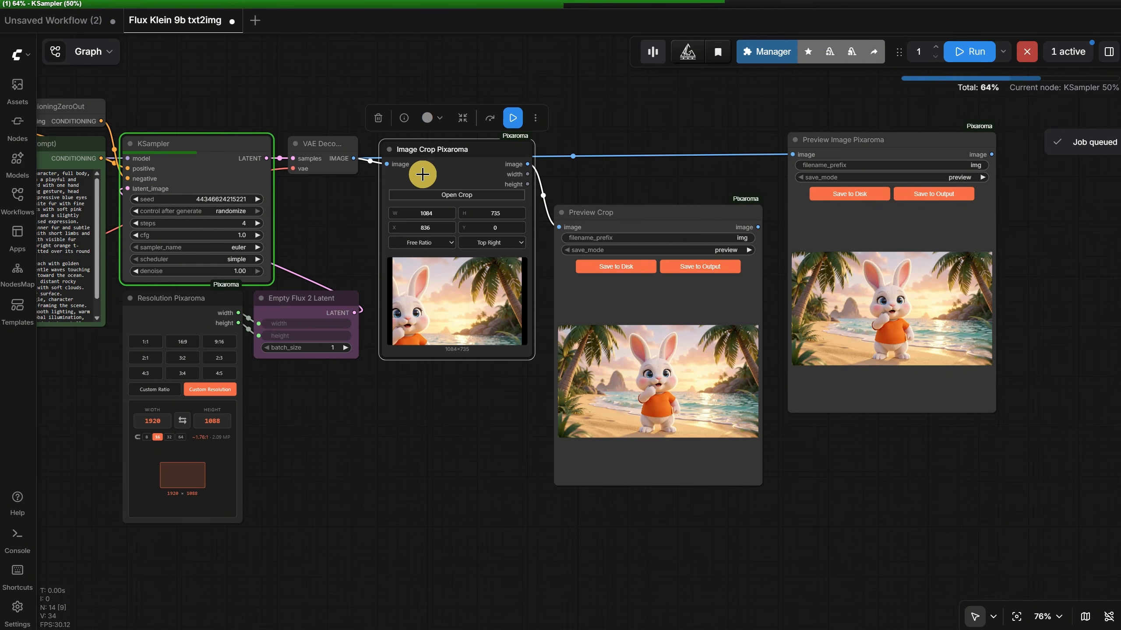
left_click_drag(423, 174, 416, 218)
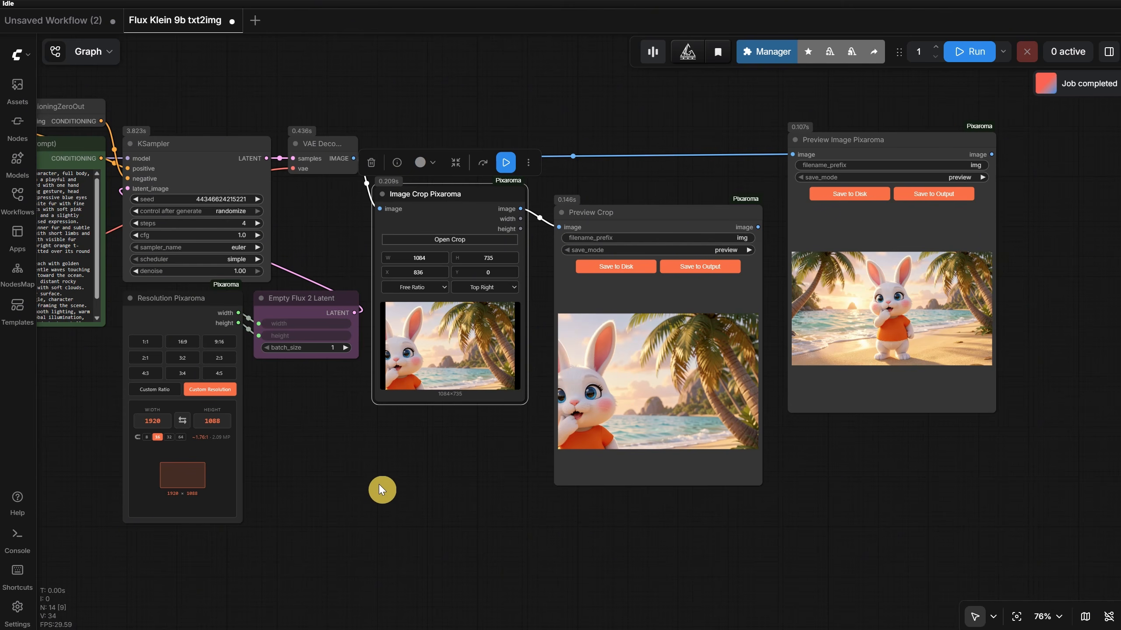
- Generate at the 1:1 resolution of 1024 × 1024, then change the crop alignment to Center crop and run the workflow again
left_click(145, 342)
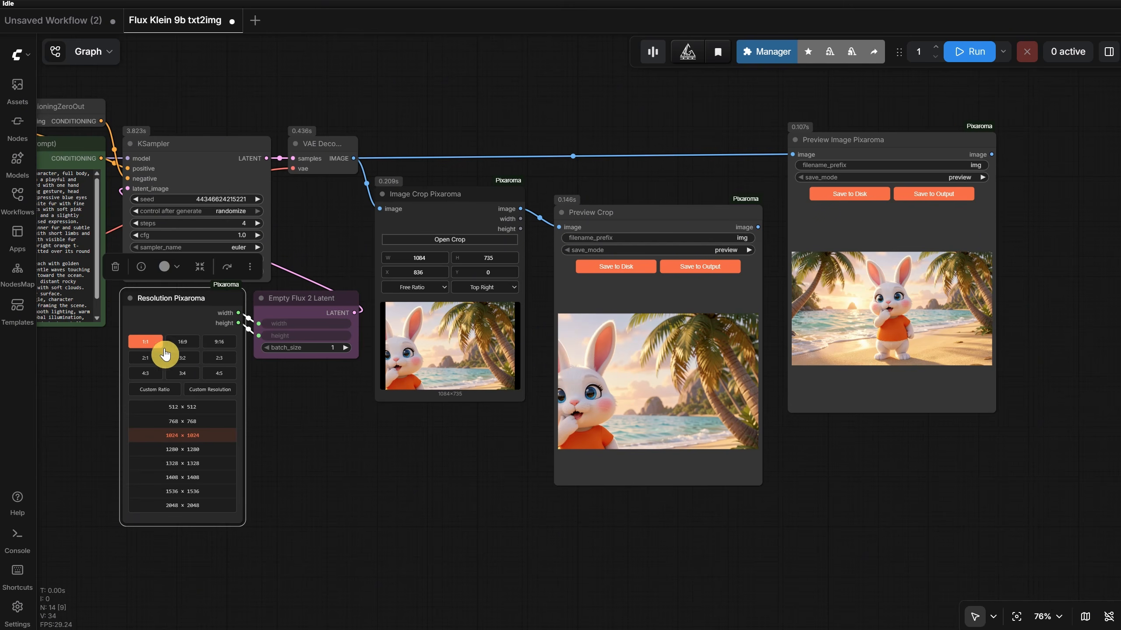
left_click(969, 53)
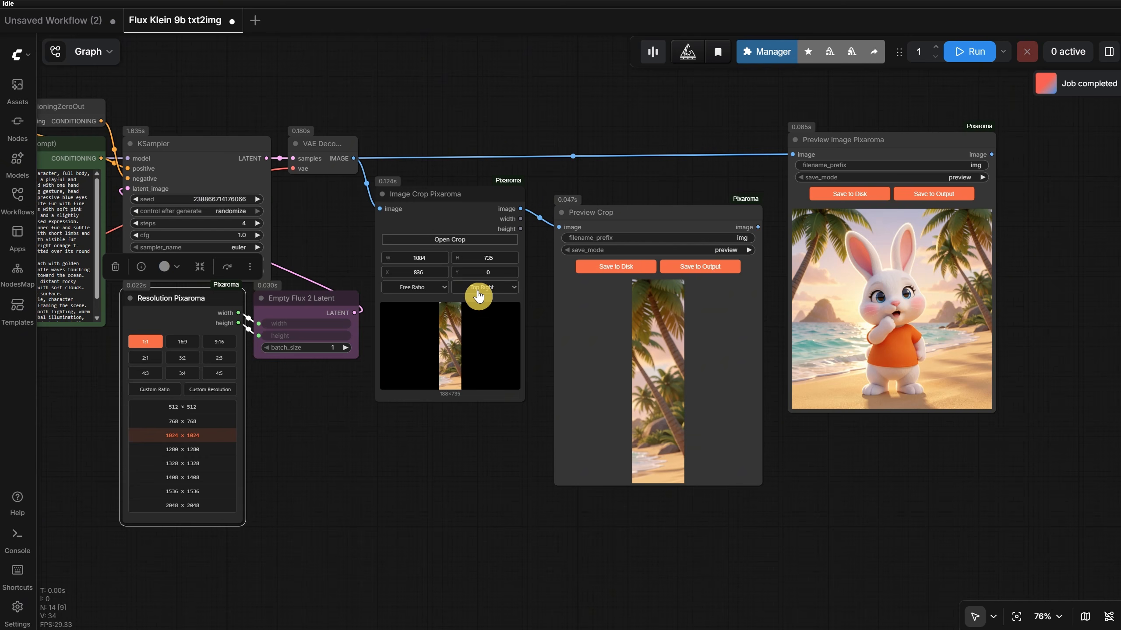
left_click(479, 296)
left_click(484, 381)
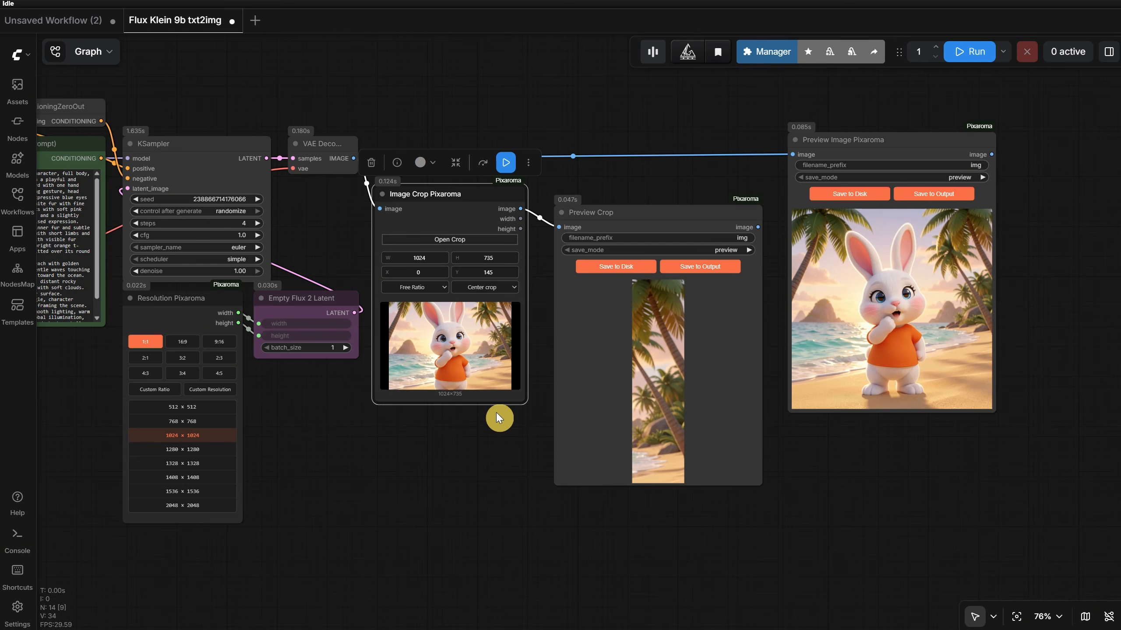
left_click(969, 52)
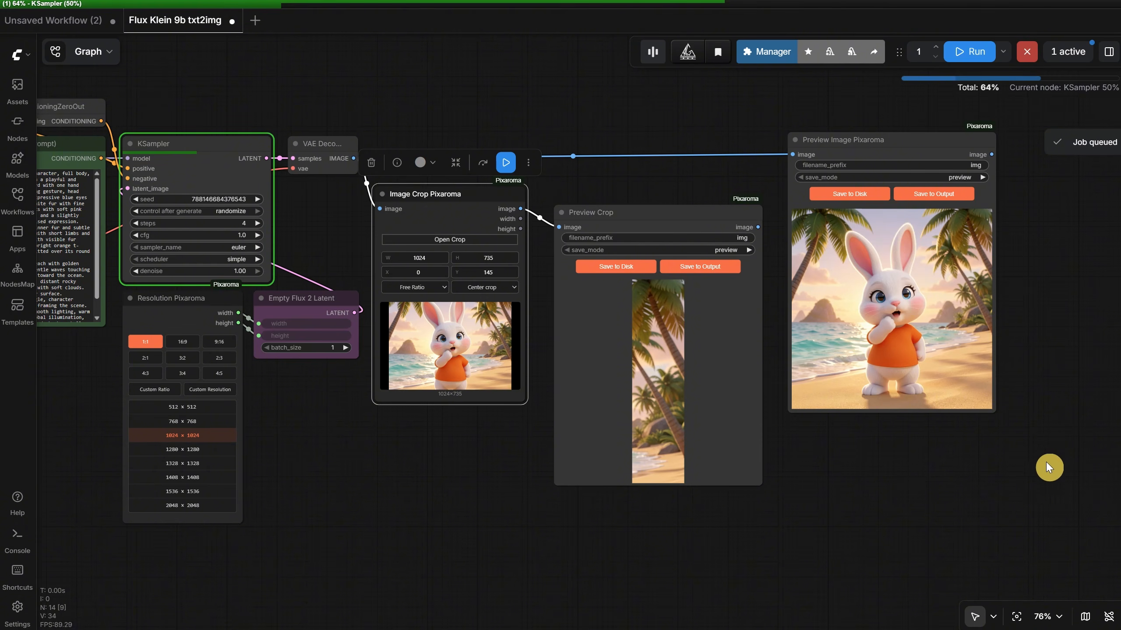
- Switch Resolution Pixaroma to the 2:3 ratio at 768 × 1152 and run the workflow
left_click(218, 357)
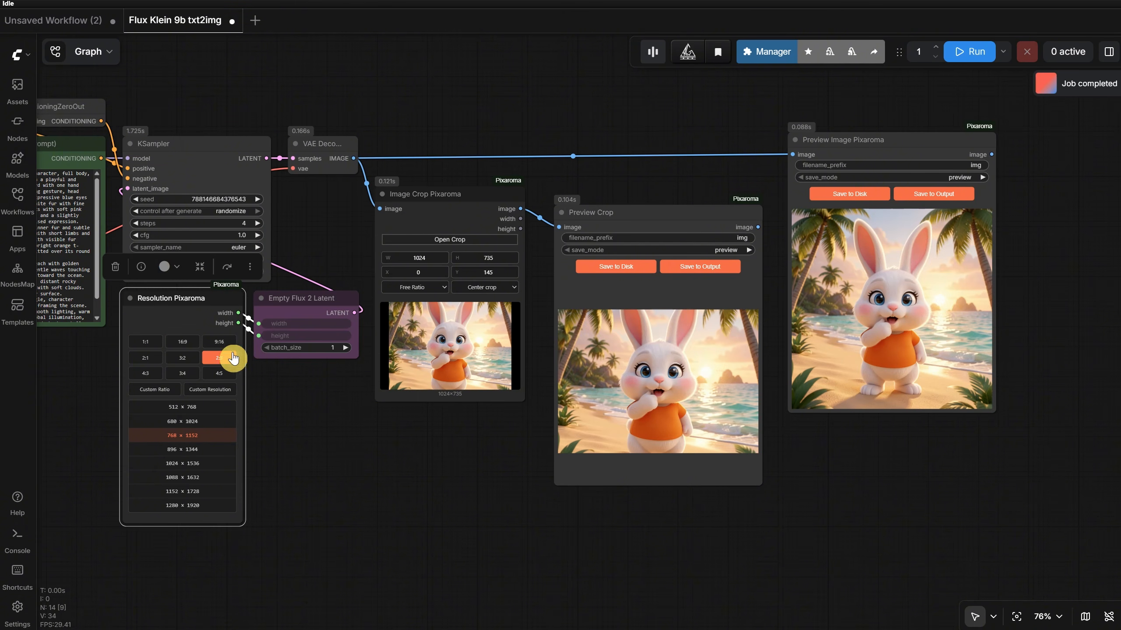
left_click(998, 52)
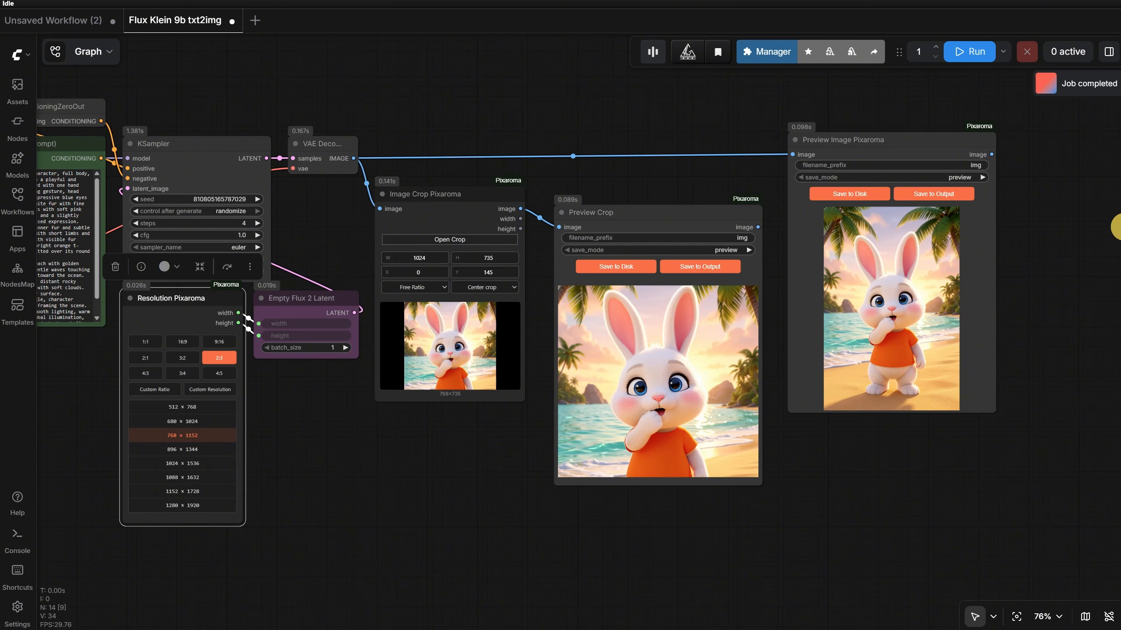
- Close the Flux Klein 9b txt2img workflow without saving and open Qwen 3.5 - Text 2 Prompt from the Ep16 Workflows folder
left_click(230, 22)
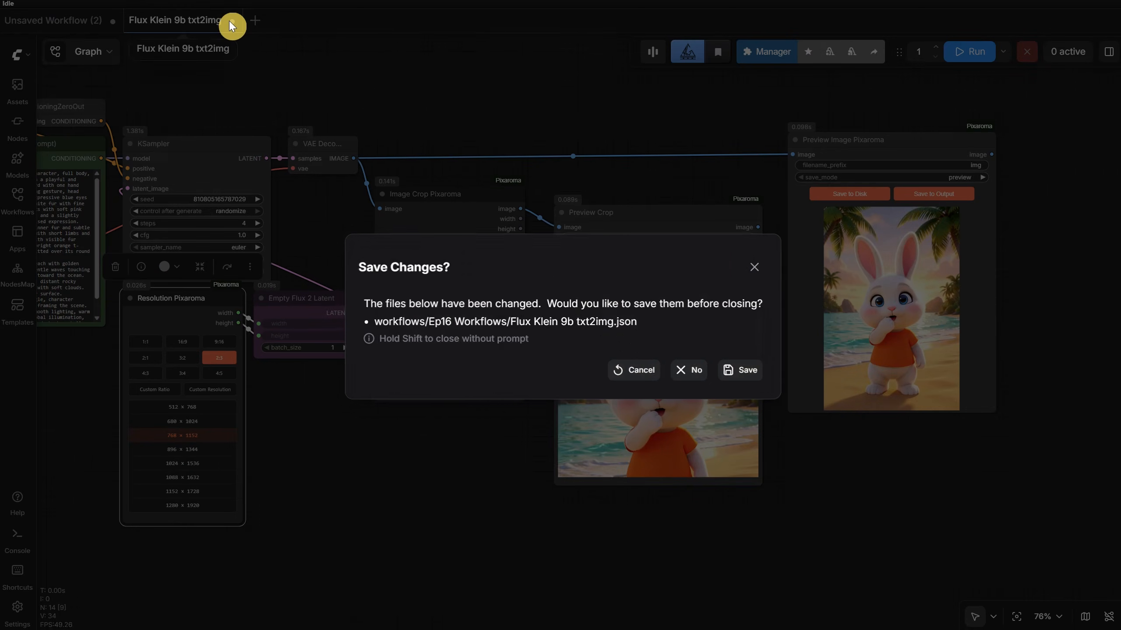
left_click(686, 370)
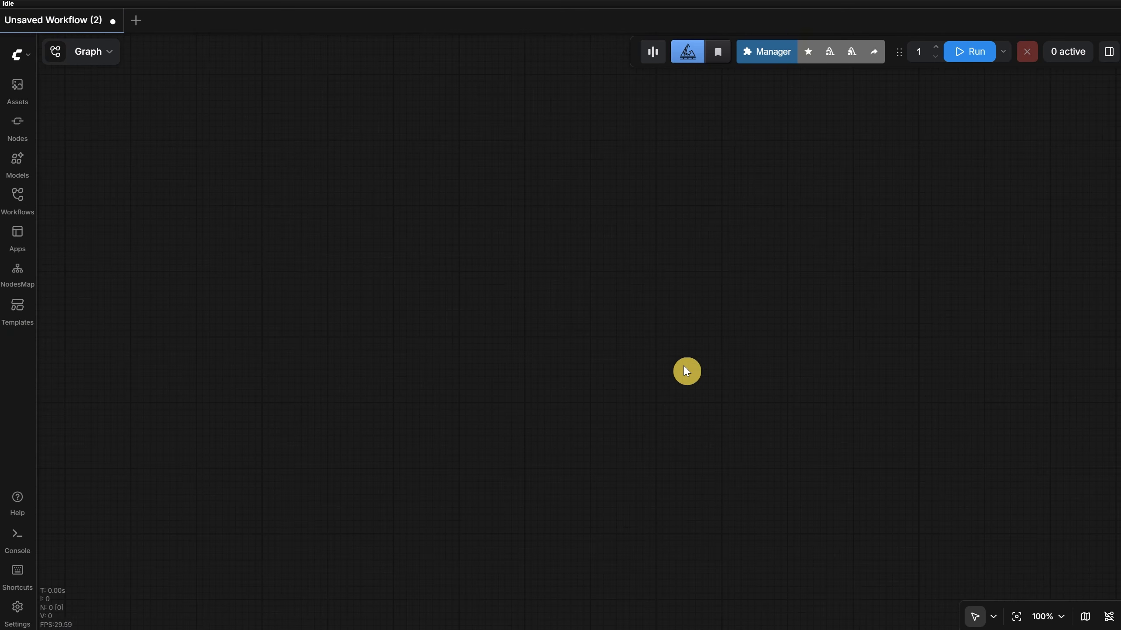
left_click(19, 203)
left_click(129, 389)
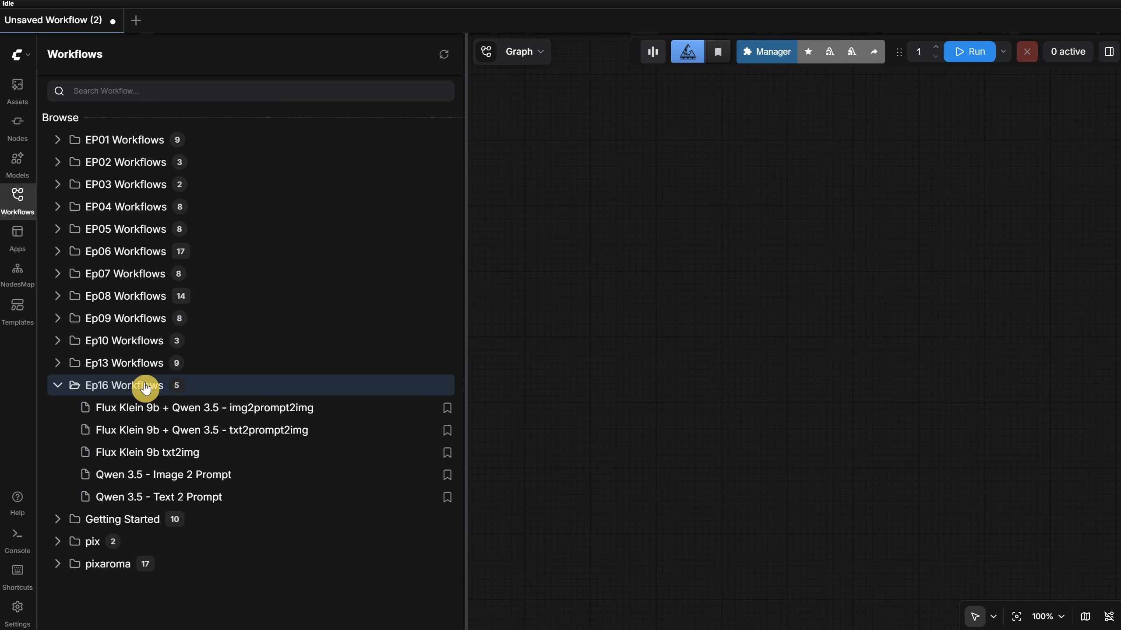
left_click(197, 507)
left_click(18, 201)
left_click(411, 128)
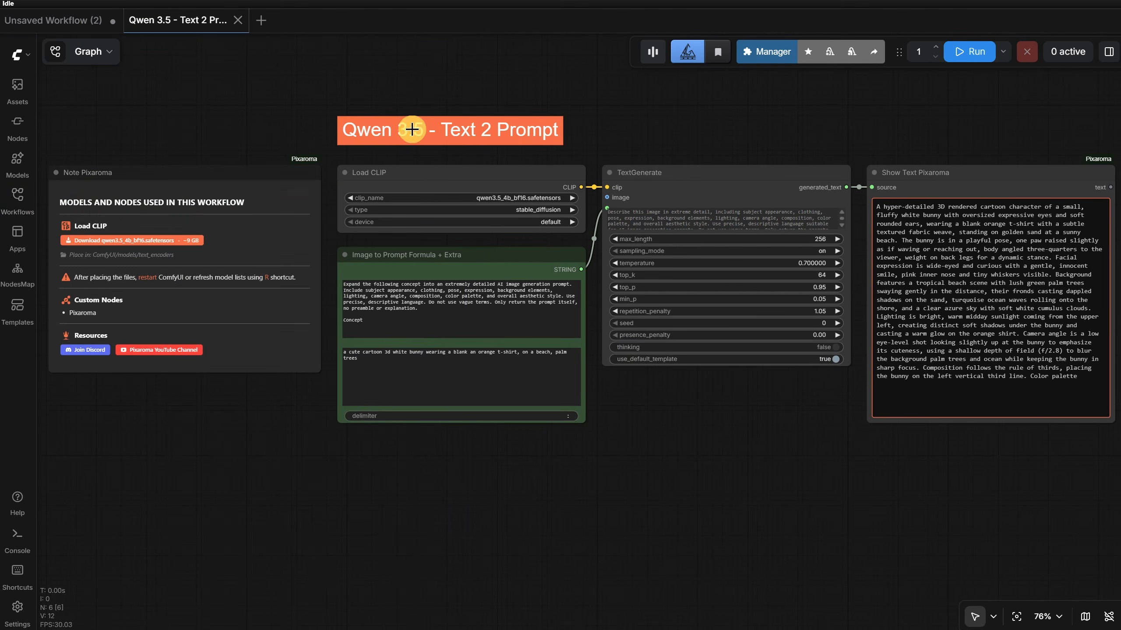
- Review the prompt formula, concept and TextGenerate nodes, and make the Show Text Pixaroma node slightly narrower
scroll(415, 82, "up", 2)
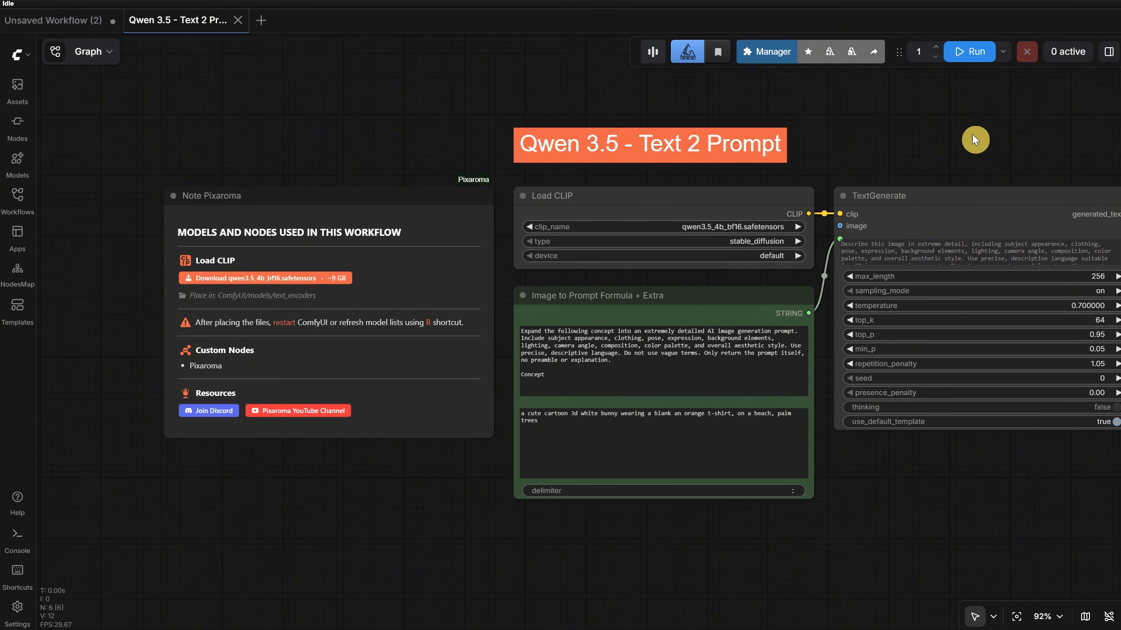
scroll(820, 437, "up", 5)
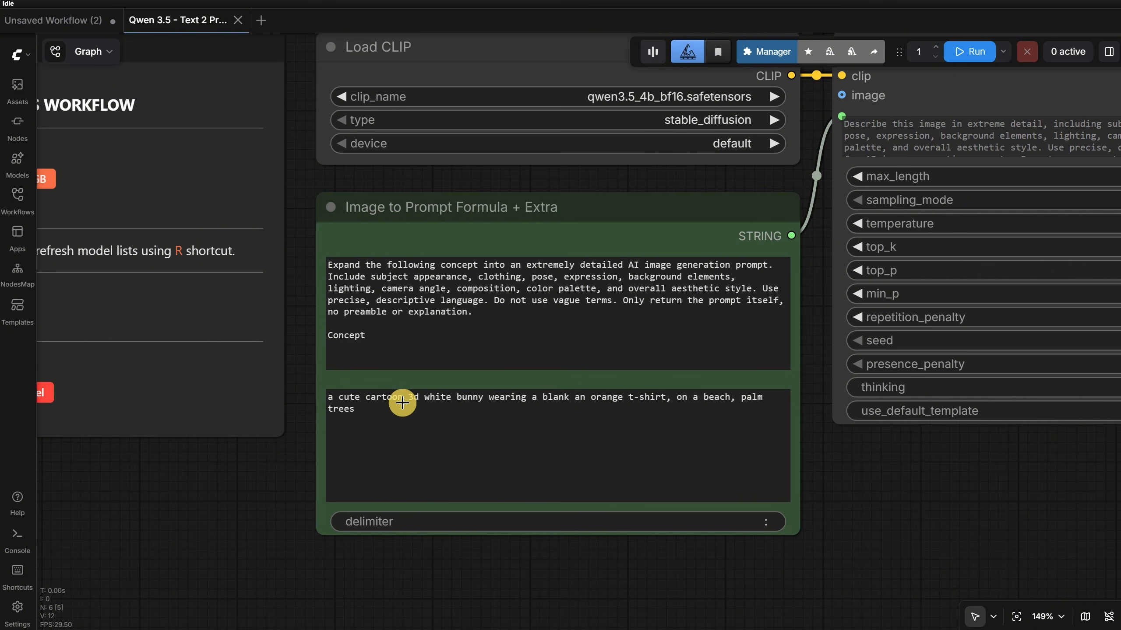
scroll(660, 396, "down", 5)
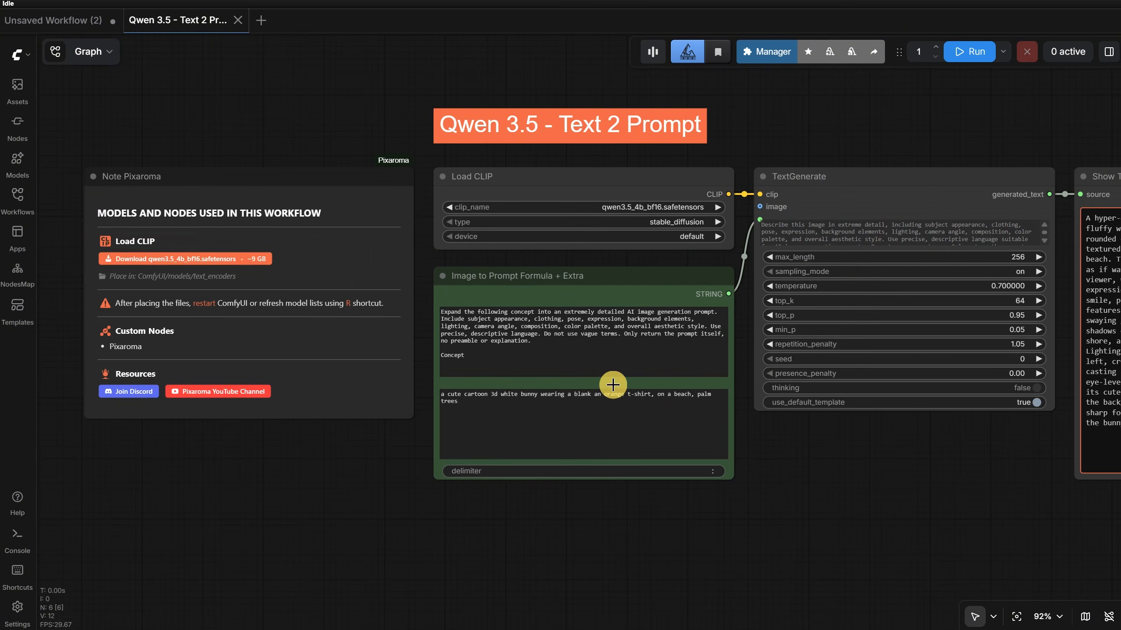
left_click_drag(884, 468, 593, 517)
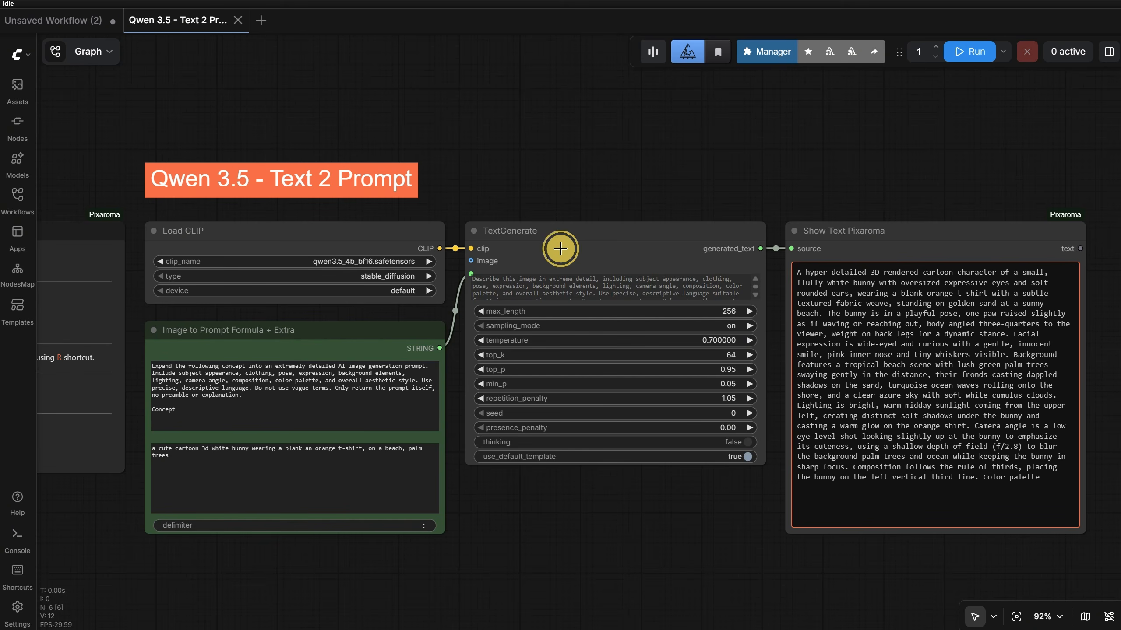
left_click(560, 249)
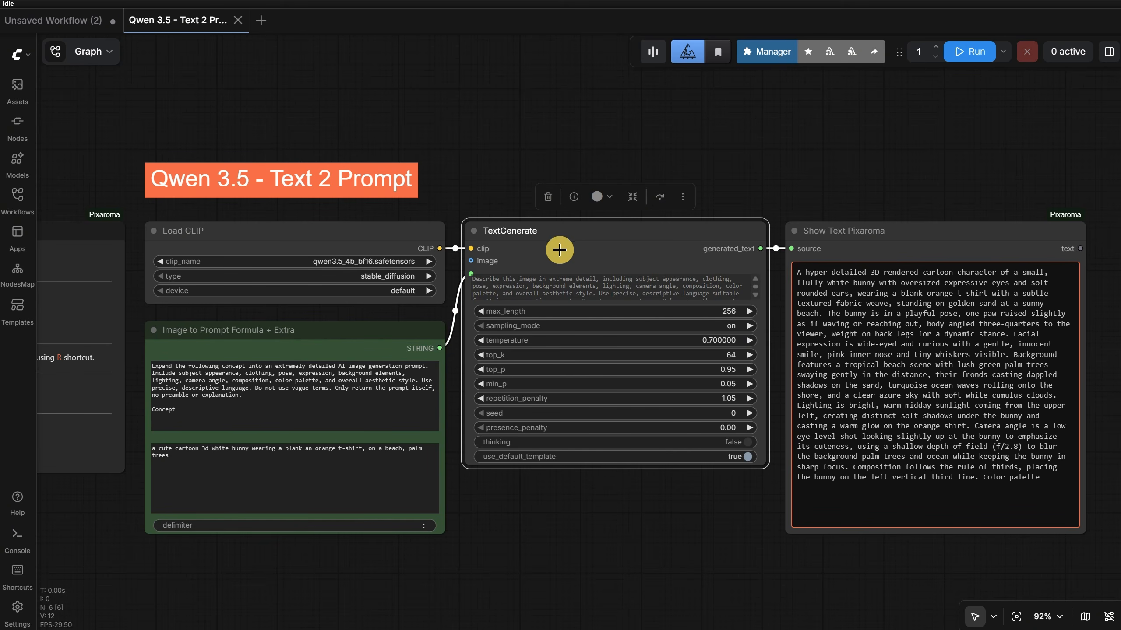
left_click(882, 242)
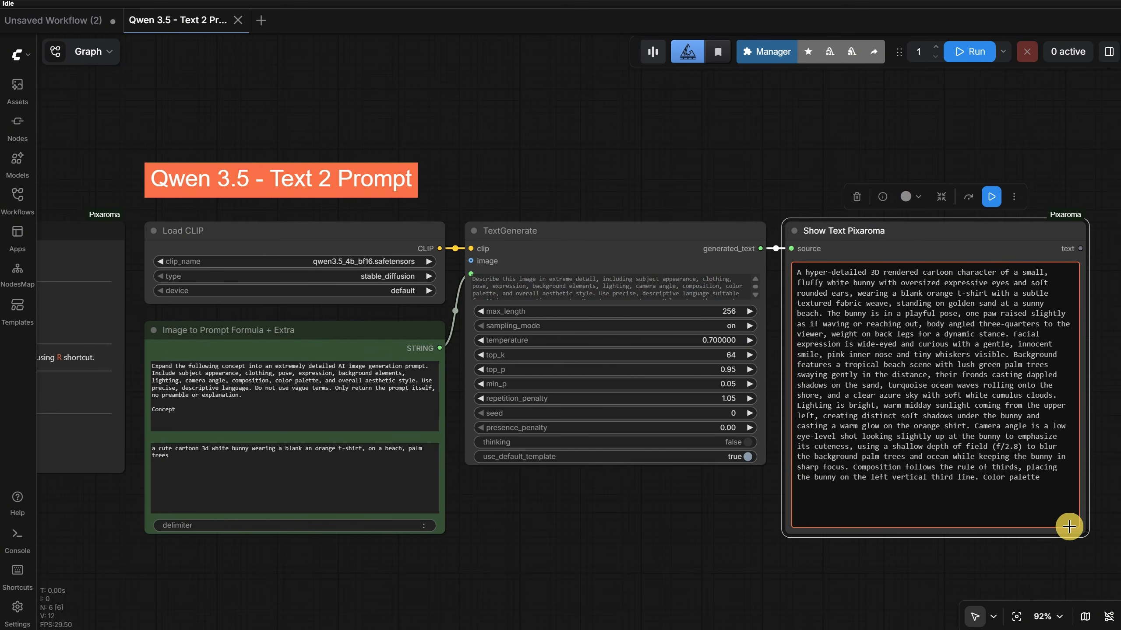
left_click_drag(1069, 526, 886, 340)
left_click(726, 154)
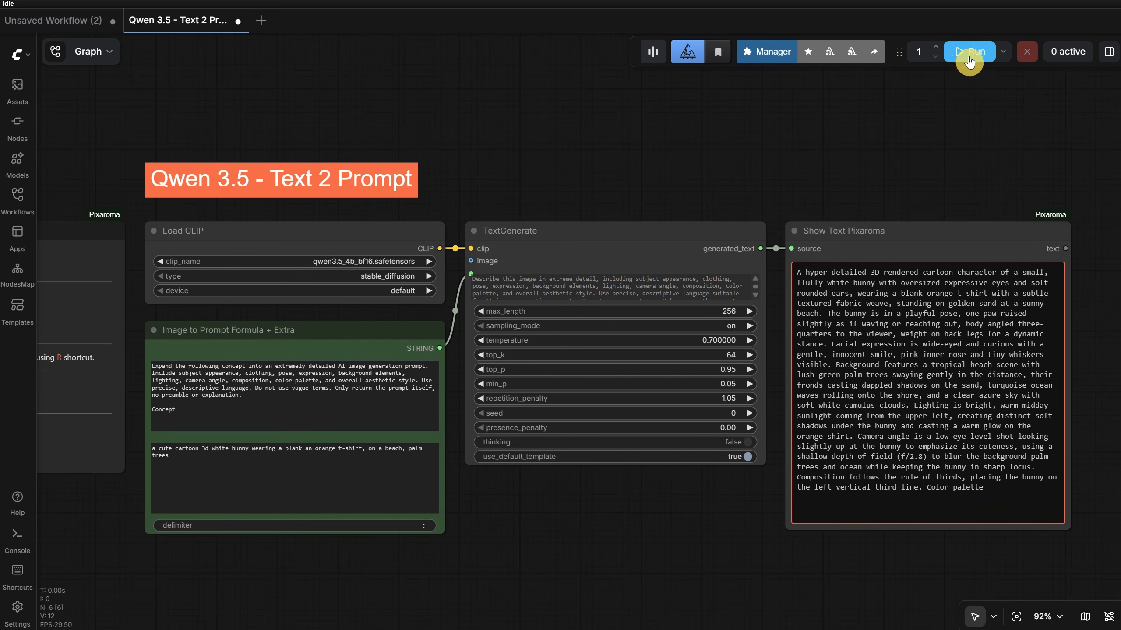
- Run the Qwen prompt generation with the existing settings, set the TextGenerate seed to 1, and run it again
left_click(969, 62)
scroll(587, 168, "down", 2)
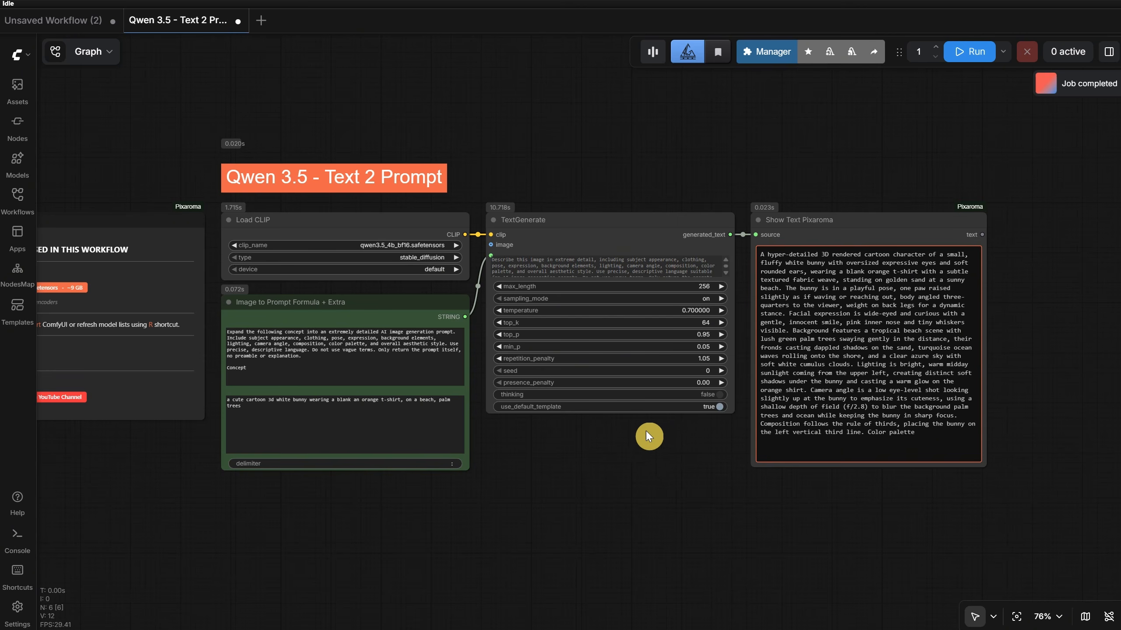
left_click(968, 53)
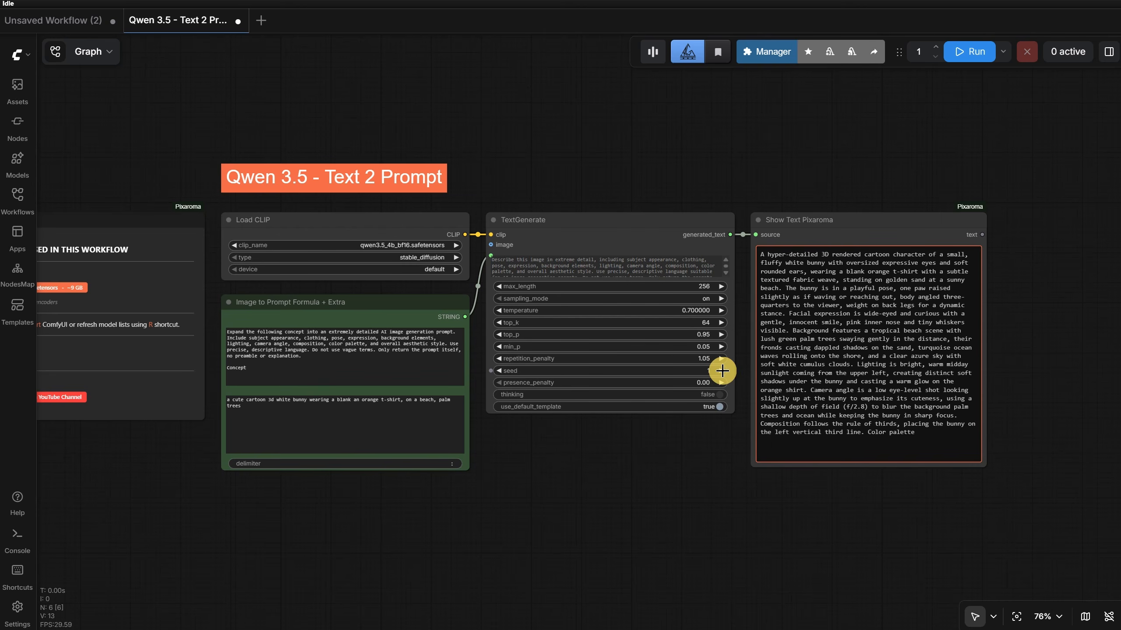
left_click(959, 54)
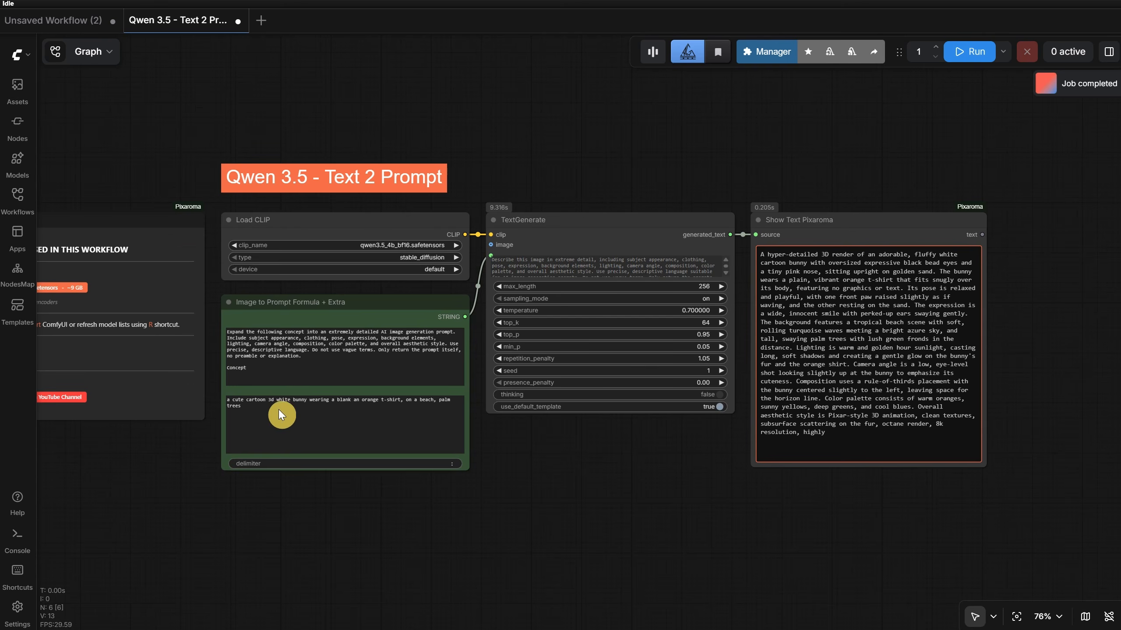
- Replace the concept text in the prompt formula node with "a dog and a cat walking" and run the workflow
left_click_drag(282, 415, 214, 394)
type("a dog and a cat w")
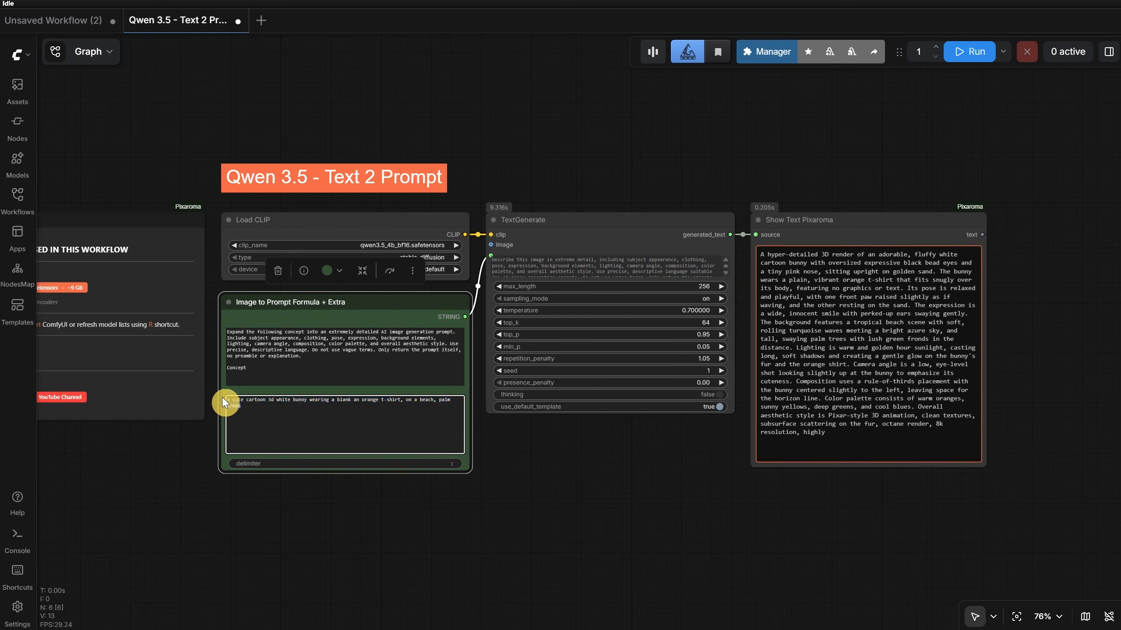
type("alking")
left_click(969, 51)
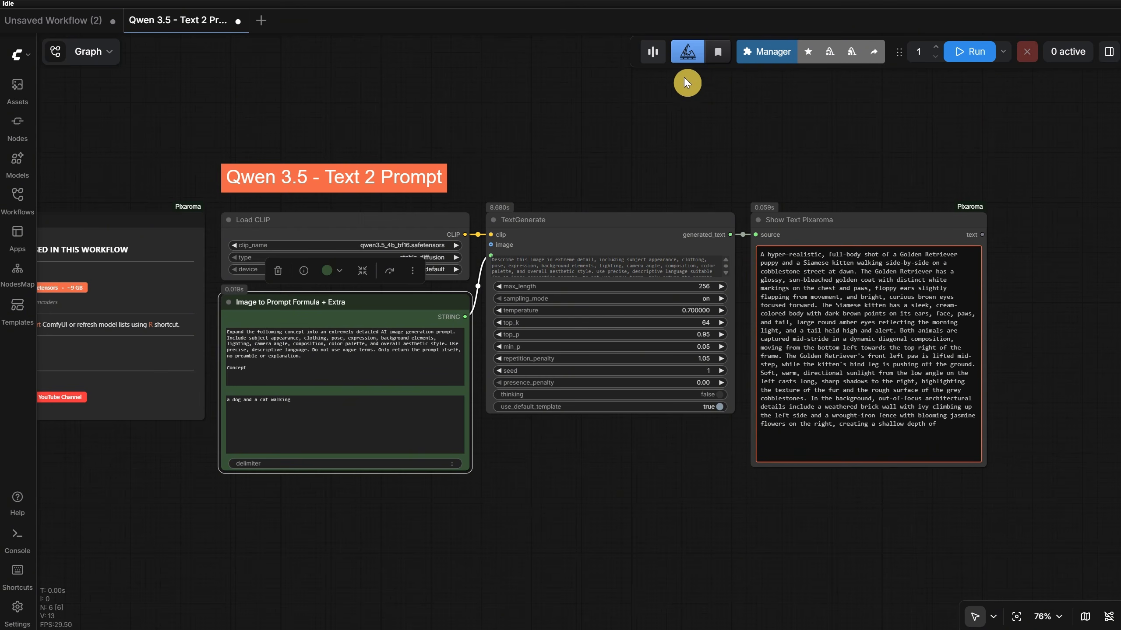
- Open the Flux Klein 9b txt2img workflow from the Ep16 Workflows folder and bring its prompt and sampler nodes into view
left_click(12, 204)
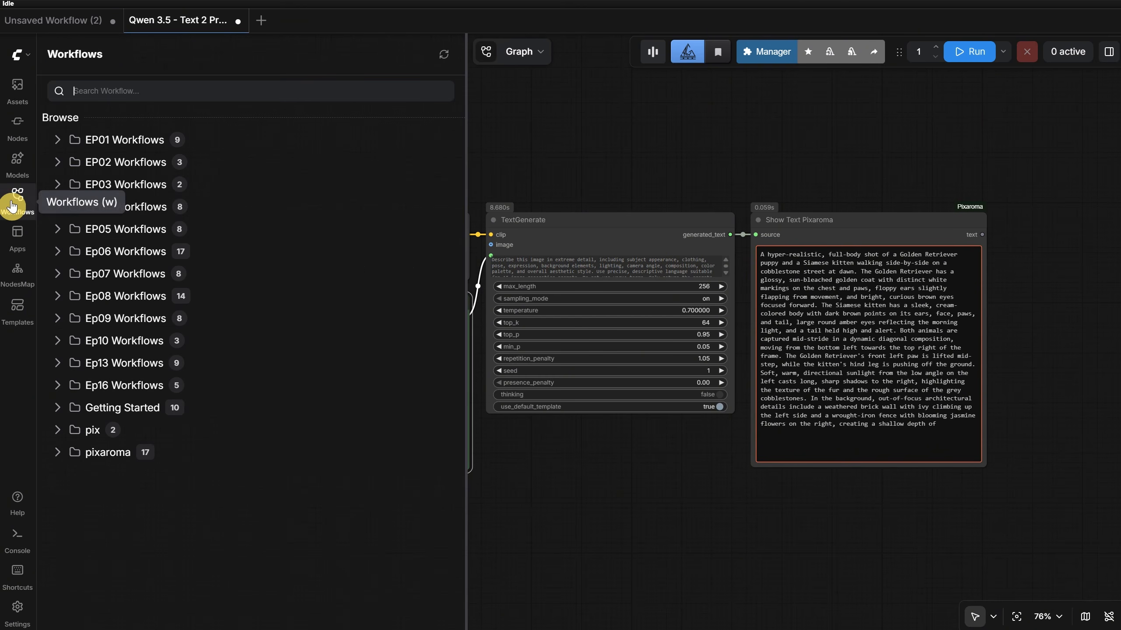
left_click(143, 387)
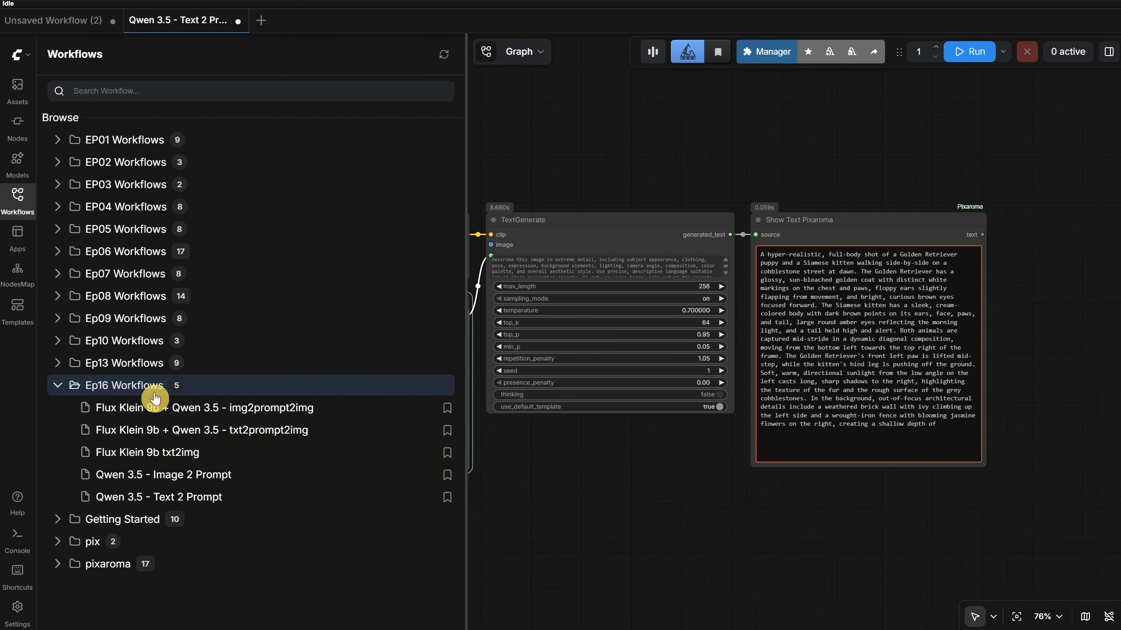
left_click(152, 454)
left_click(12, 202)
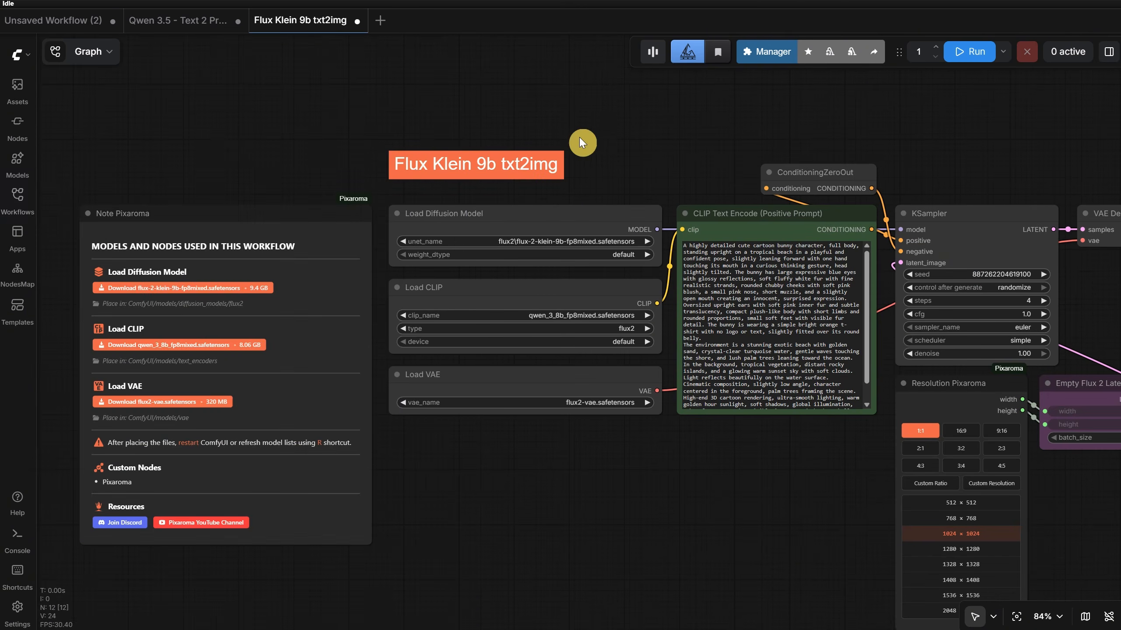
scroll(580, 137, "down", 4)
scroll(503, 106, "up", 3)
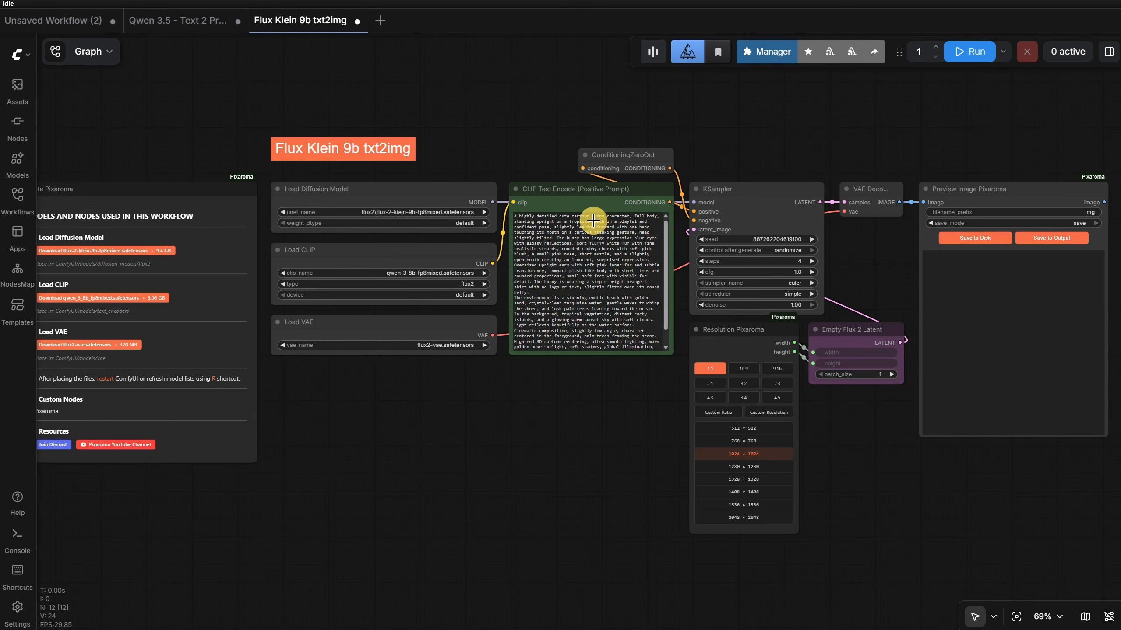
- Copy the Load CLIP, prompt formula, TextGenerate and Show Text nodes from the Qwen Text 2 Prompt workflow and paste them below the Flux Klein nodes
left_click(161, 26)
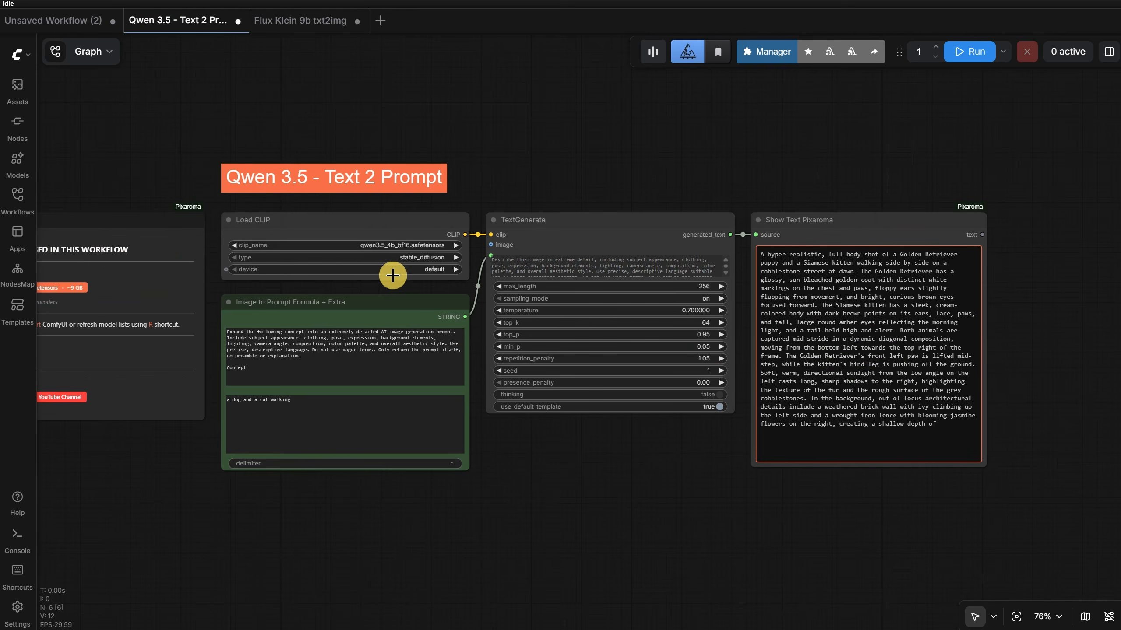
left_click_drag(725, 437, 289, 201)
left_click(281, 27)
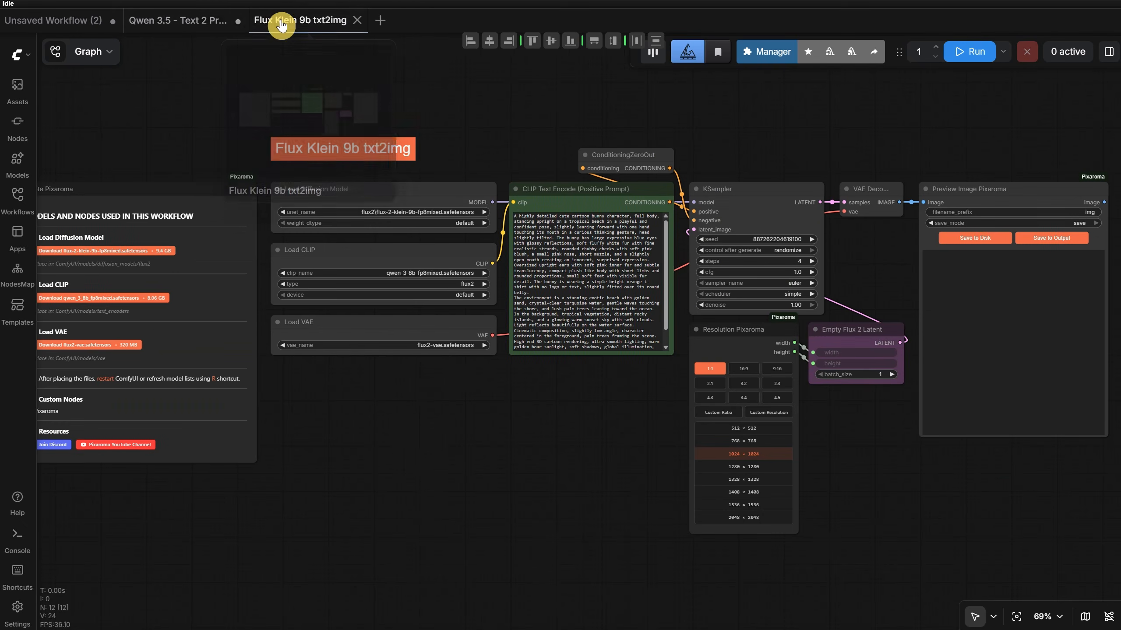
key("ctrl+v")
left_click_drag(468, 439, 296, 566)
left_click_drag(390, 488, 428, 248)
left_click_drag(577, 342, 465, 350)
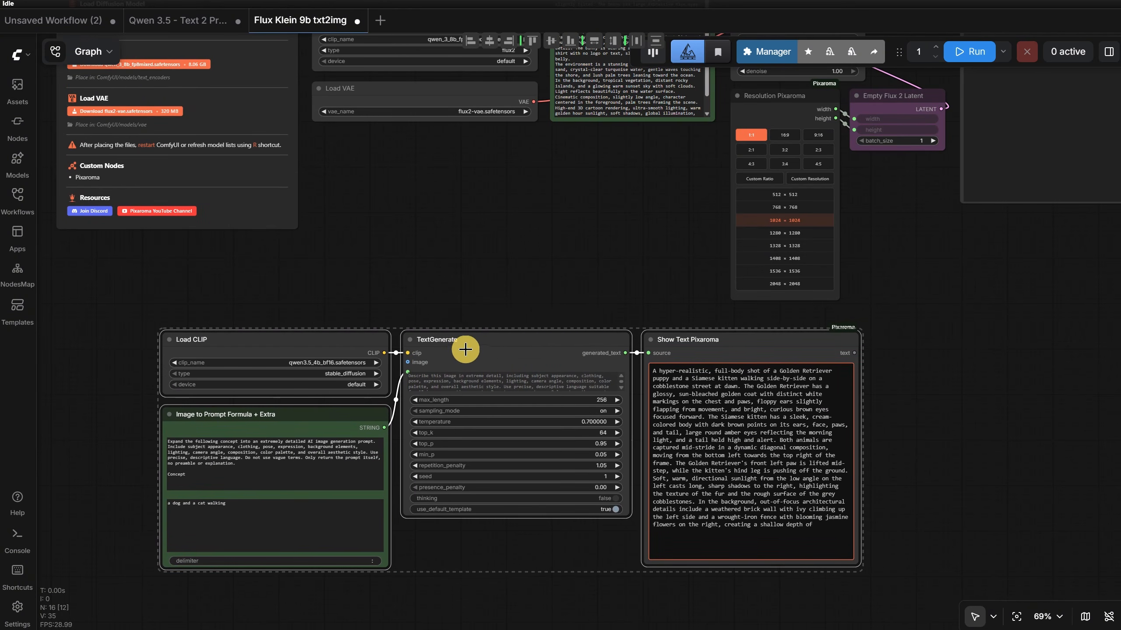
left_click(342, 259)
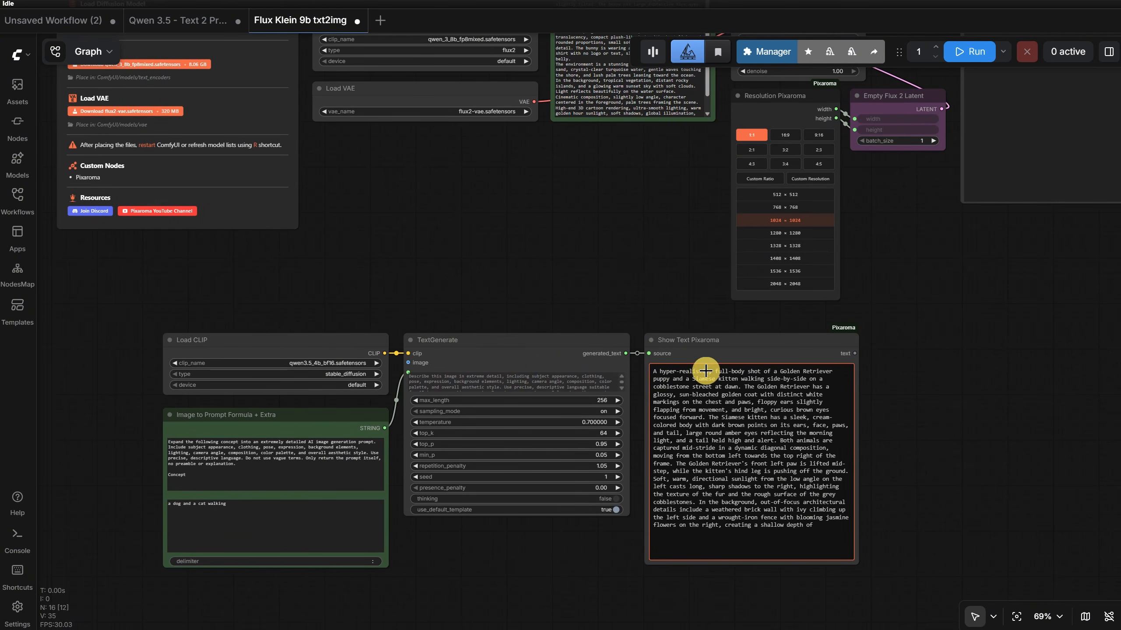
- Connect the text output of Show Text Pixaroma to the text input of the CLIP Text Encode (Positive Prompt) node
left_click_drag(593, 267, 505, 428)
left_click_drag(723, 498, 736, 471)
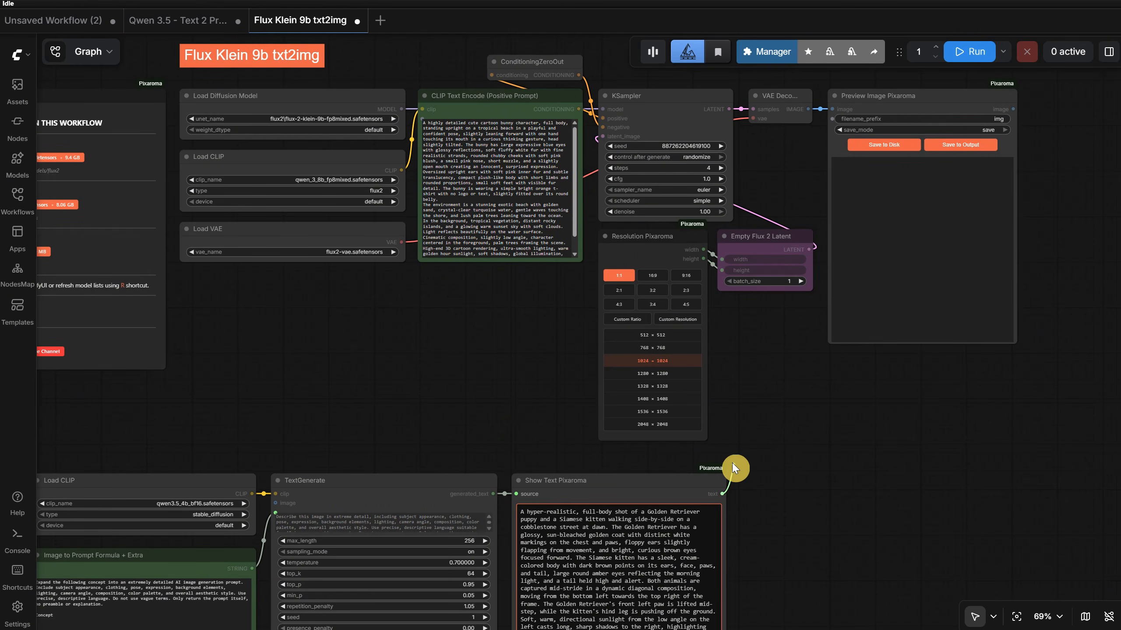
left_click_drag(732, 464, 429, 126)
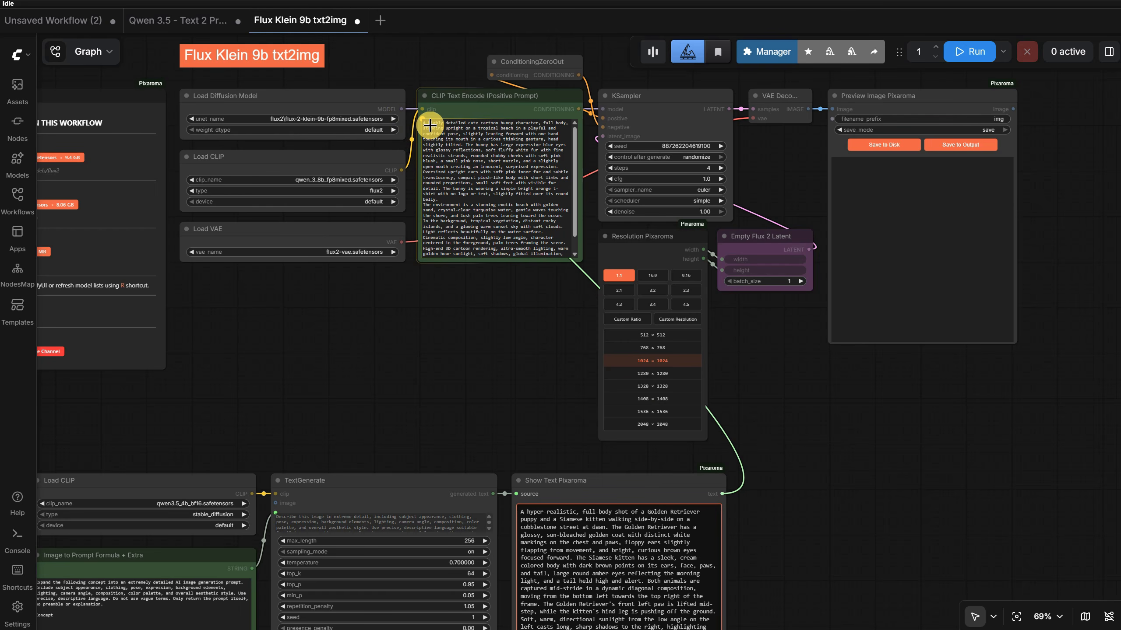
left_click_drag(429, 125, 430, 125)
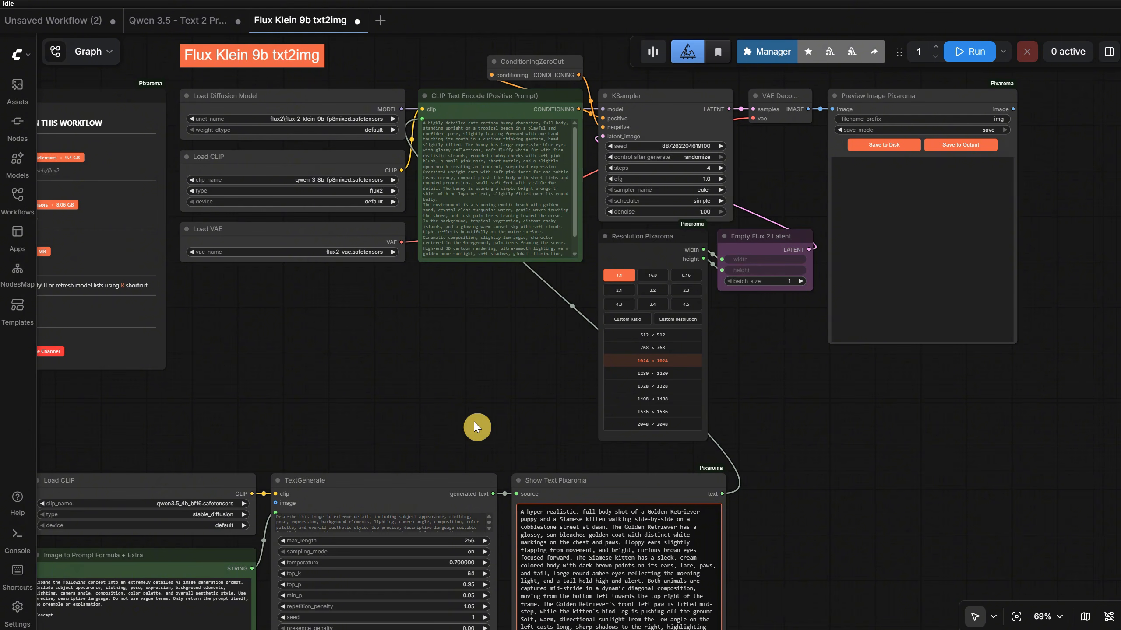
- Try feeding CLIP Text Encode directly from TextGenerate's generated_text output, and restore its connection from Show Text Pixaroma
left_click(565, 482)
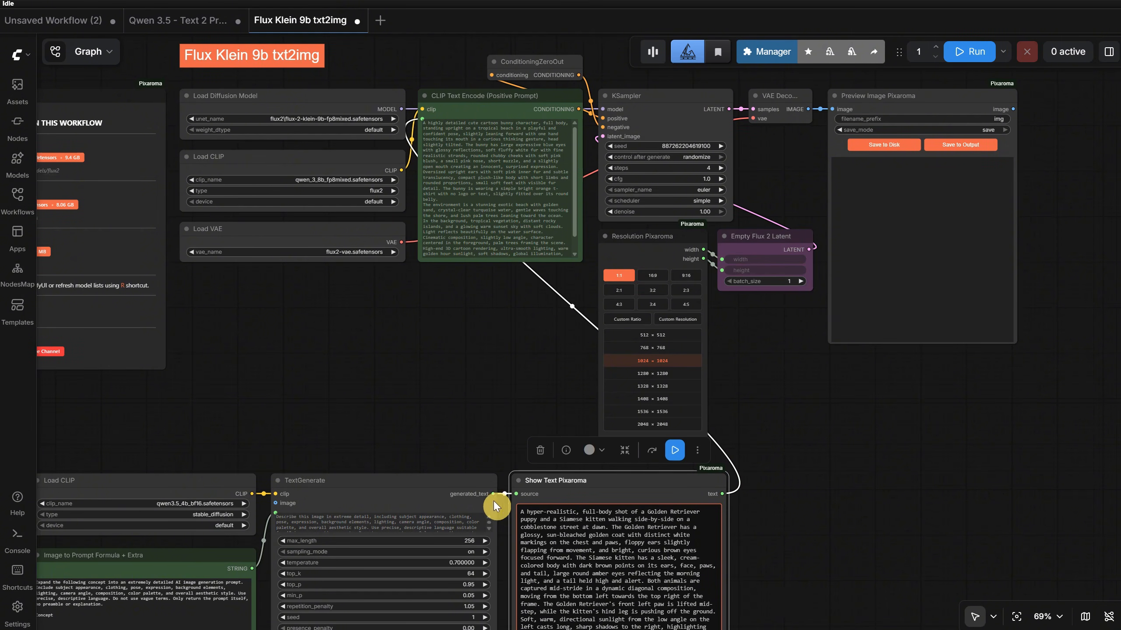
left_click_drag(494, 501, 423, 118)
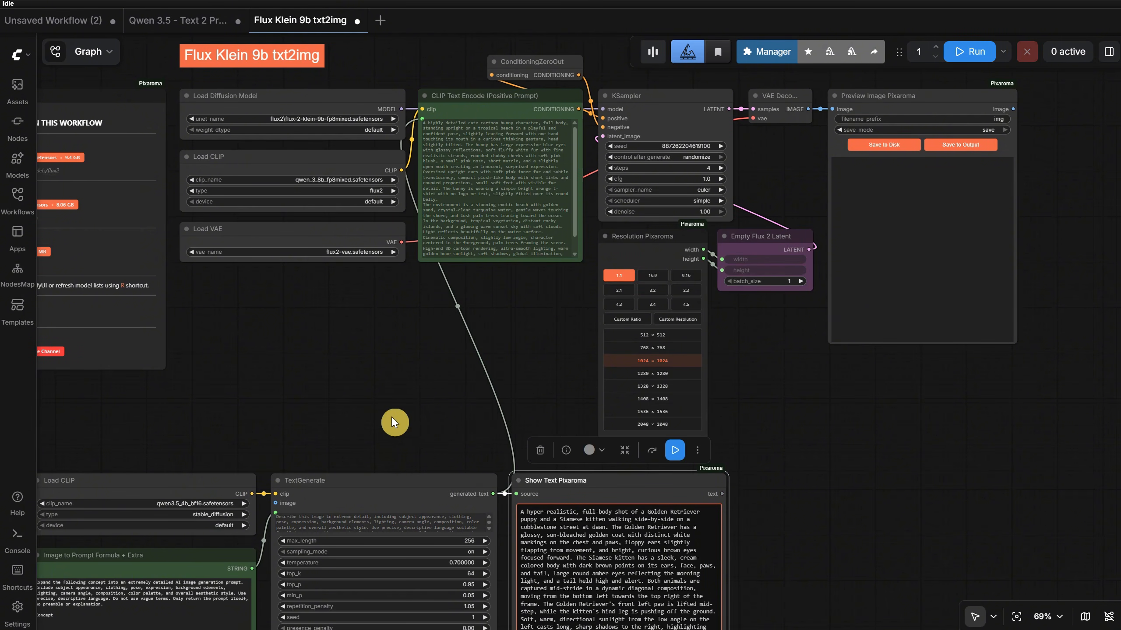
left_click_drag(722, 493, 464, 133)
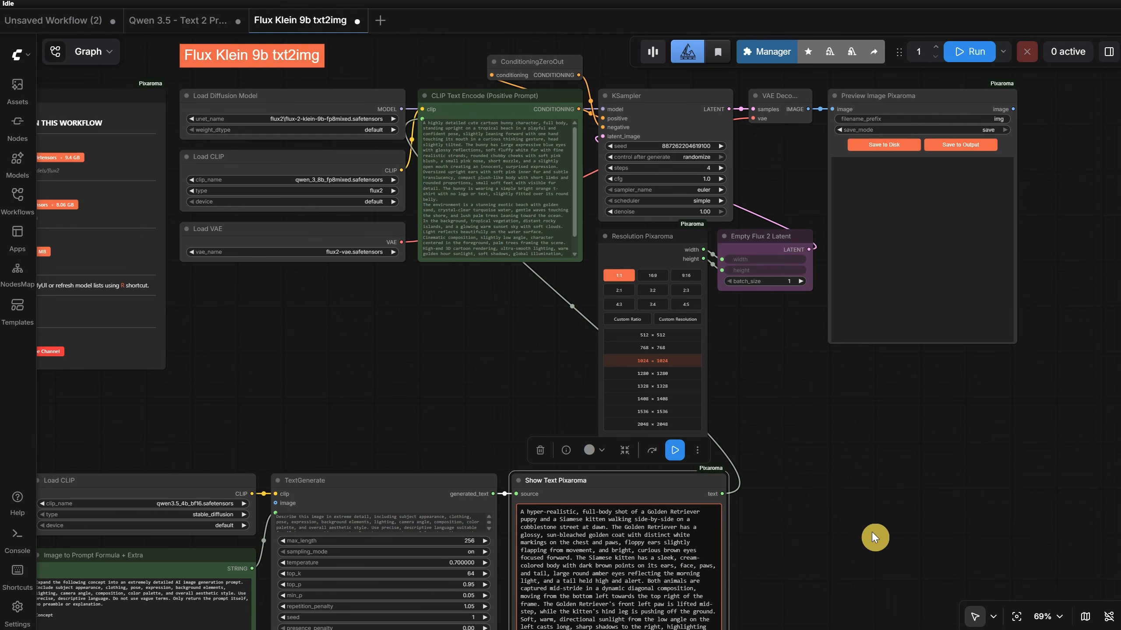
- Replace the concept in the prompt formula node with "a bunny cartoon 3d, white, running in a magical forest, pixar style"
scroll(857, 496, "down", 5)
scroll(857, 497, "left", 5)
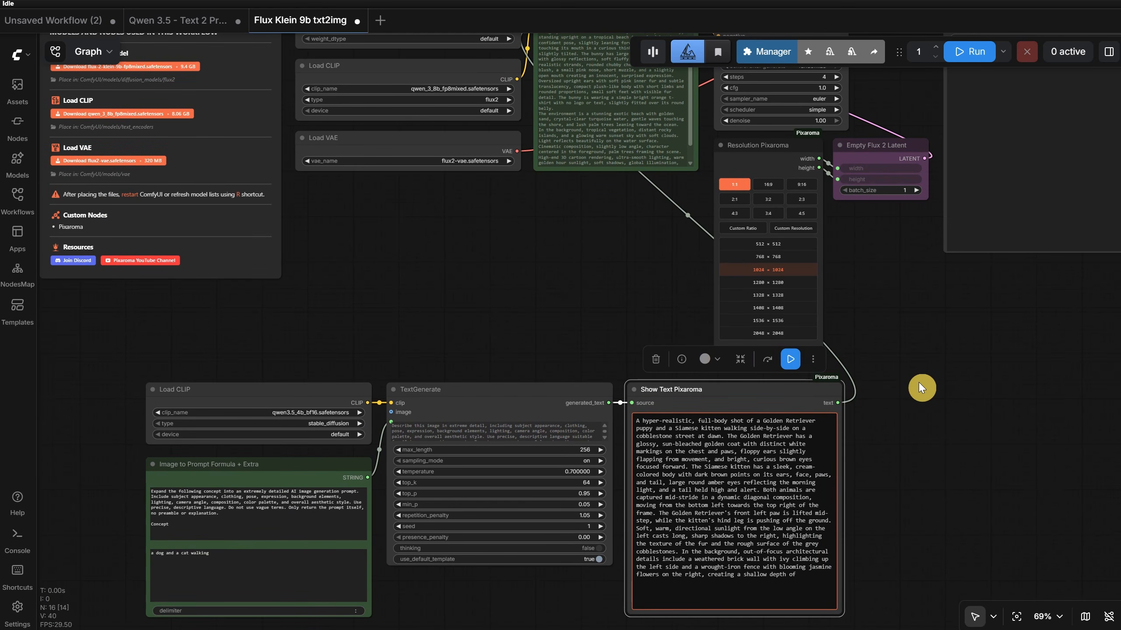
left_click_drag(297, 553, 100, 553)
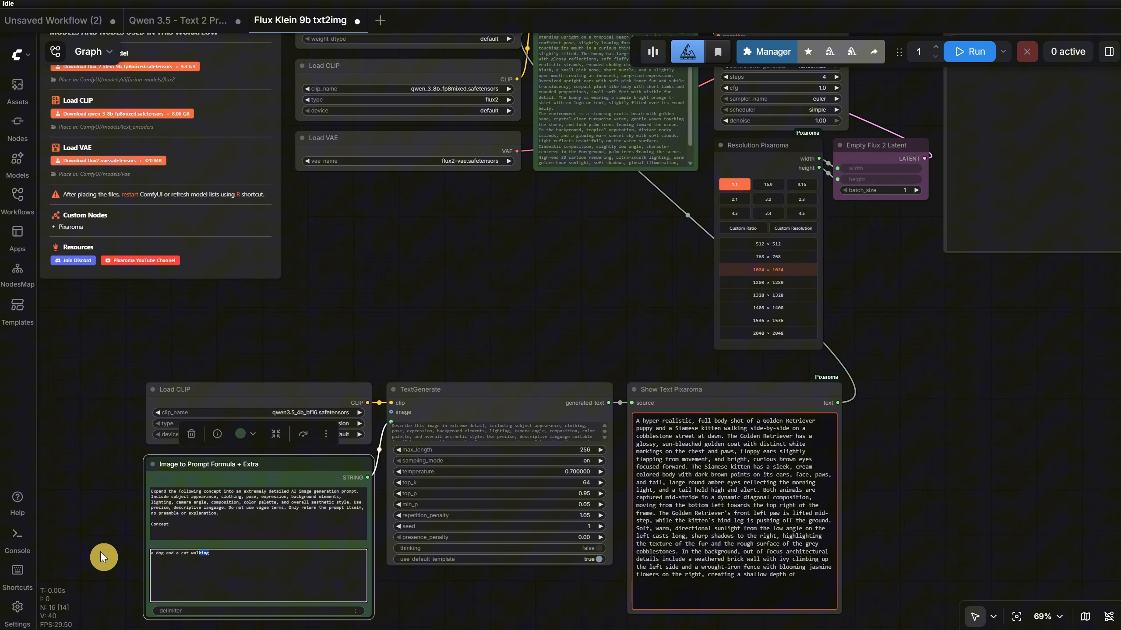
triple_click(226, 555)
type("a bunny")
scroll(114, 493, "up", 6)
left_click_drag(114, 494, 144, 239)
left_click(312, 343)
type("carto")
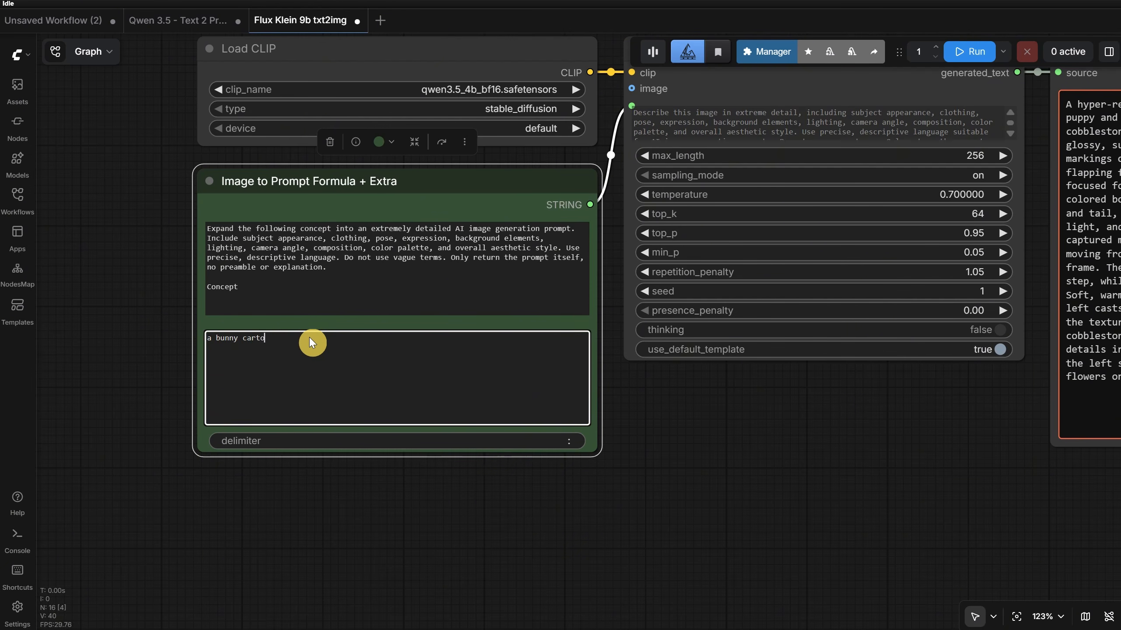
type("on 3d, white, running in a magical forest, pixar style")
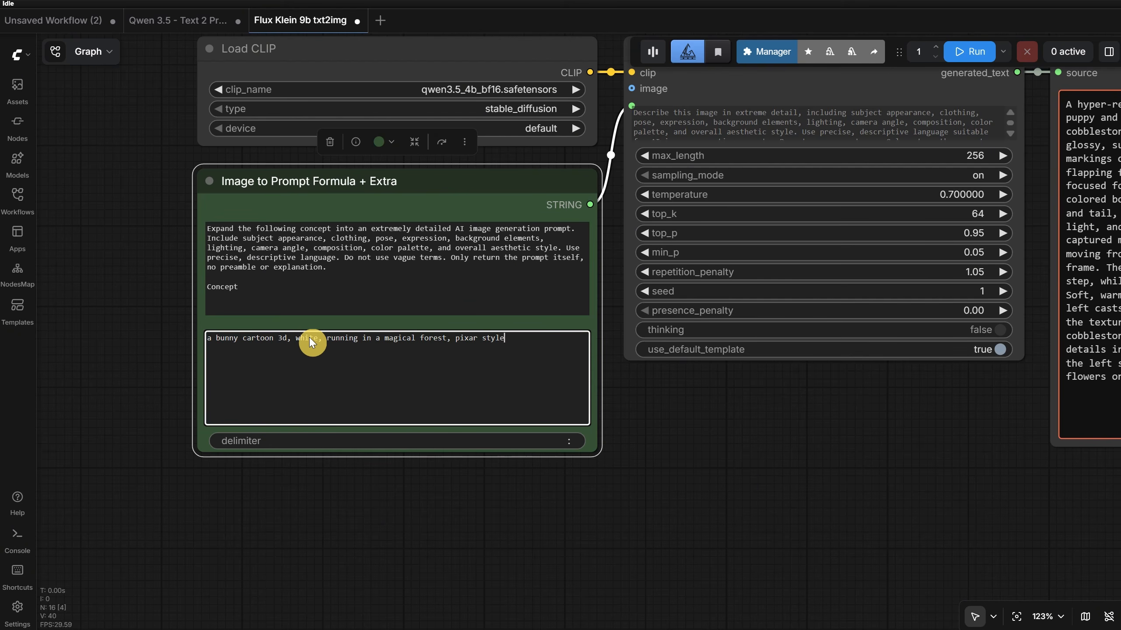
- Run the combined workflow, review the expanded prompt and the image, and run it again for another variation
left_click(969, 51)
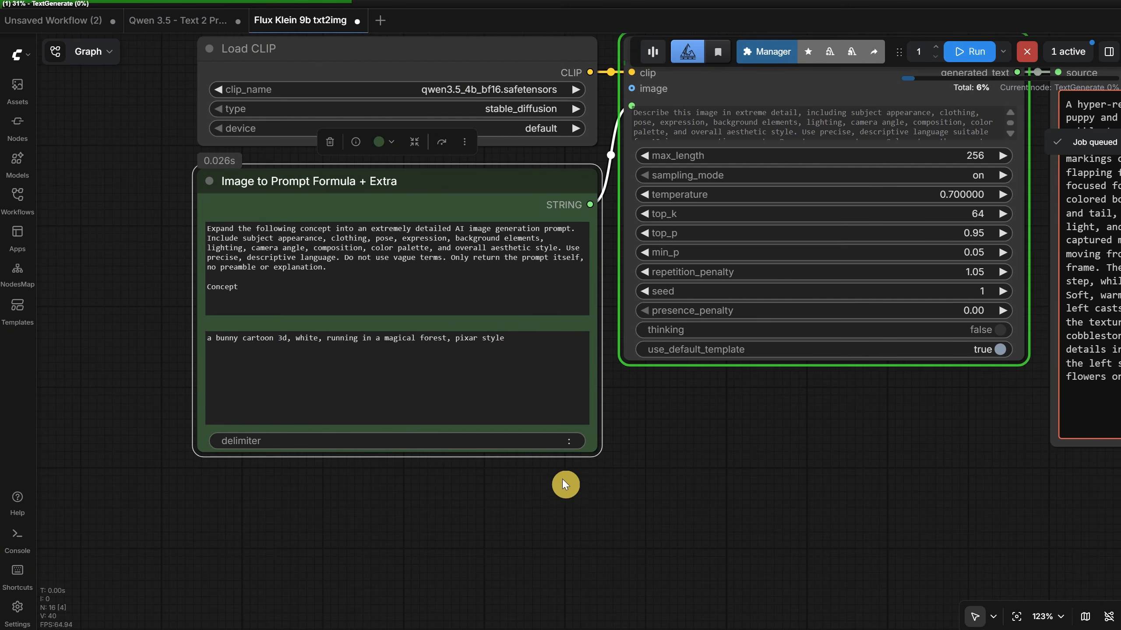
scroll(574, 475, "down", 3)
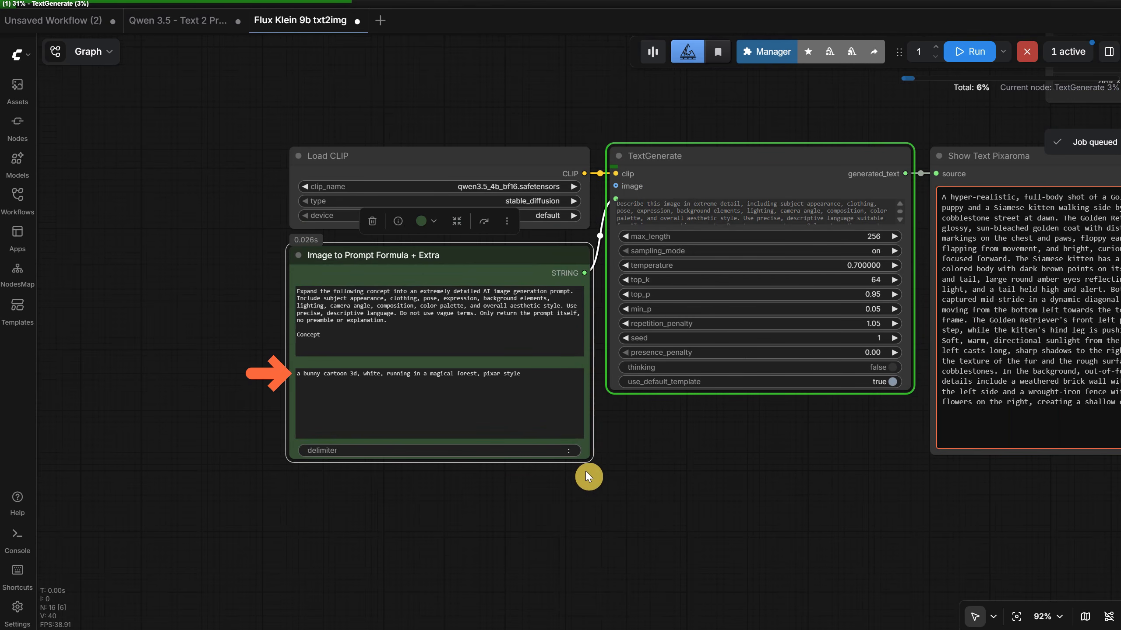
scroll(585, 472, "down", 2)
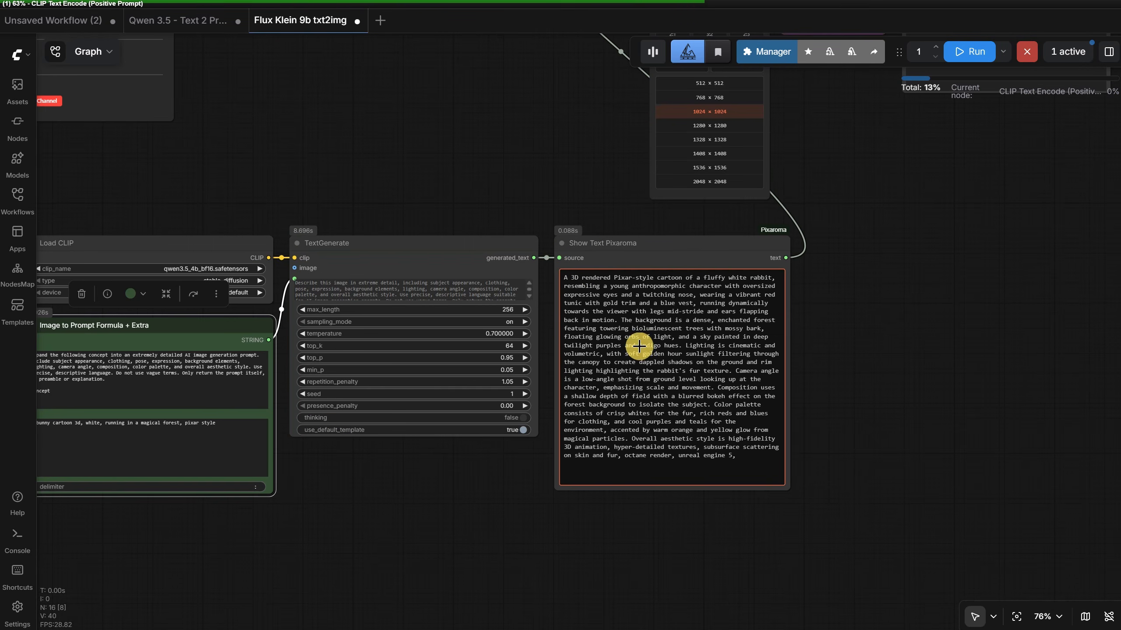
left_click_drag(901, 187, 626, 437)
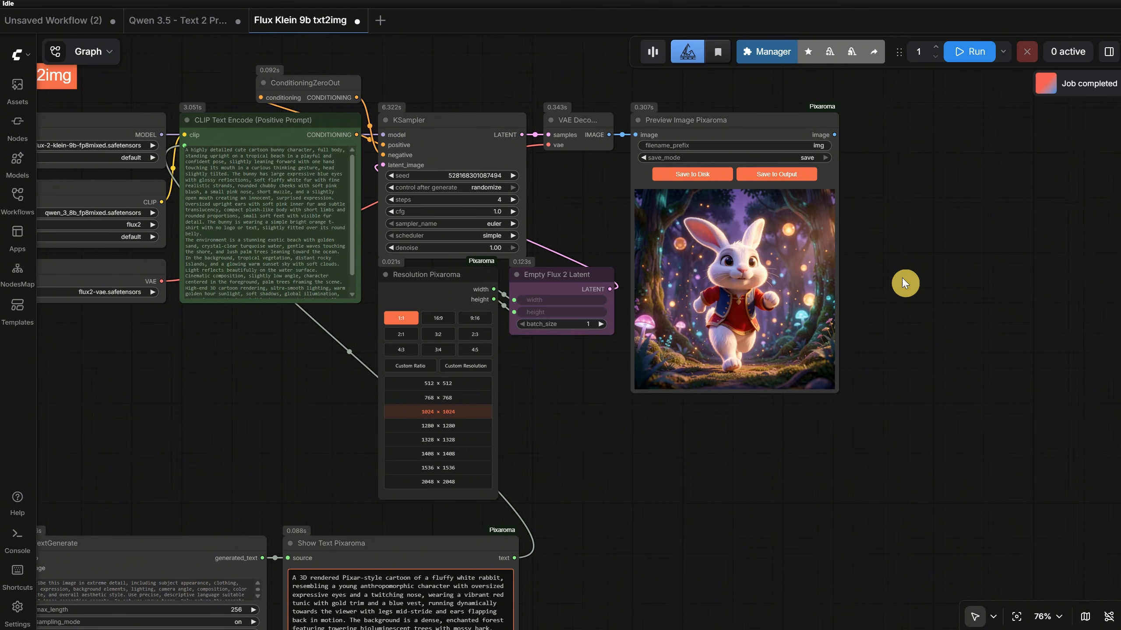
left_click(971, 54)
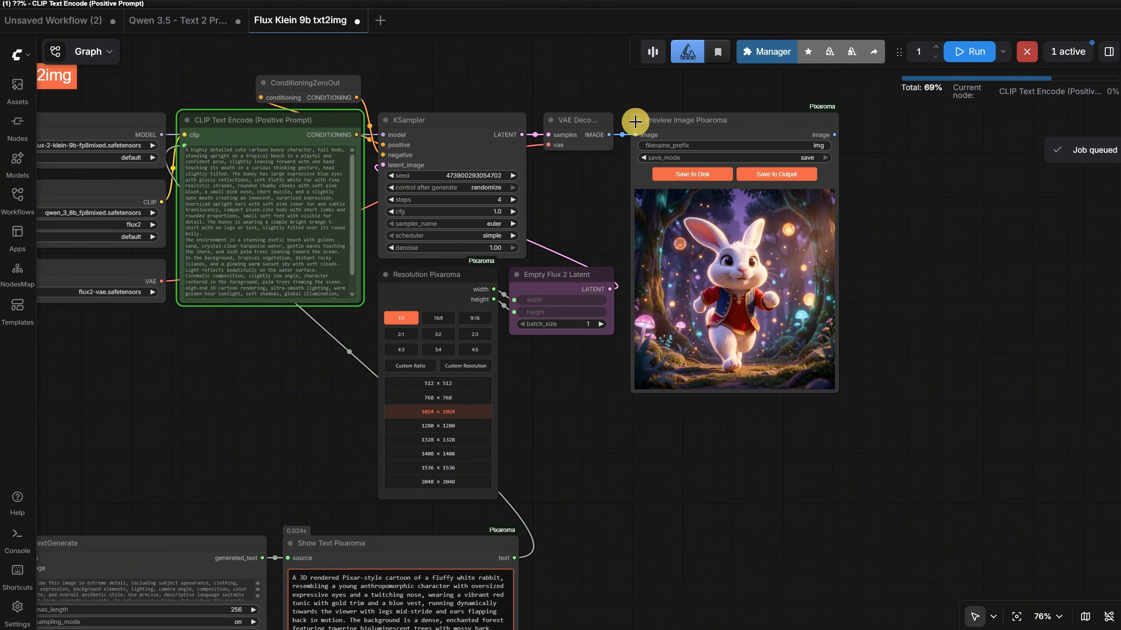
left_click_drag(622, 552, 716, 333)
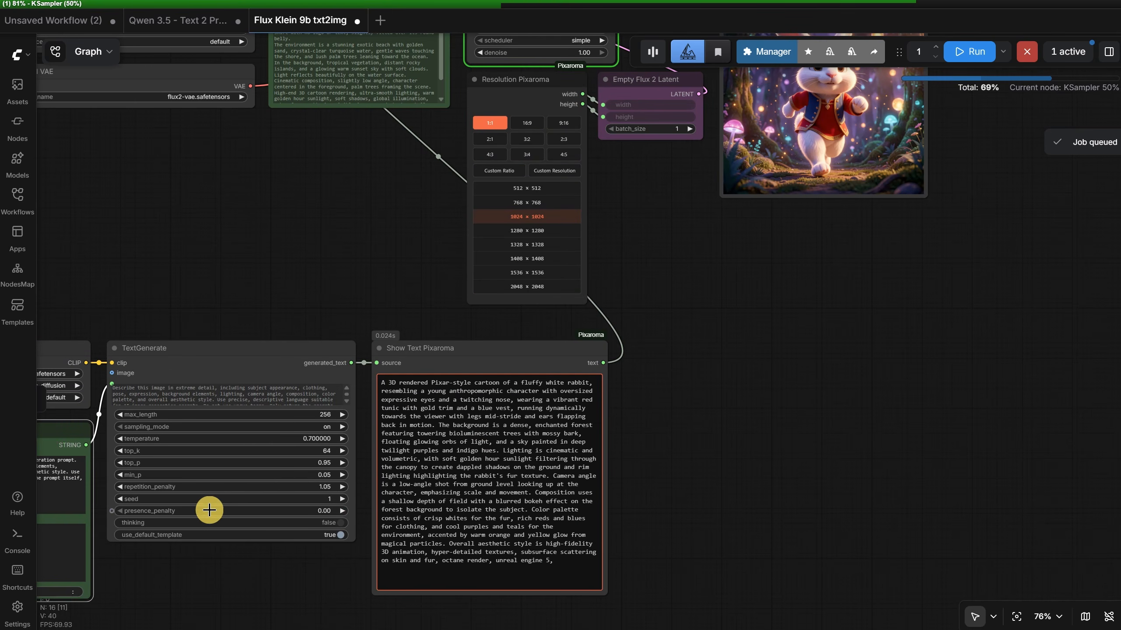
left_click_drag(871, 280, 817, 456)
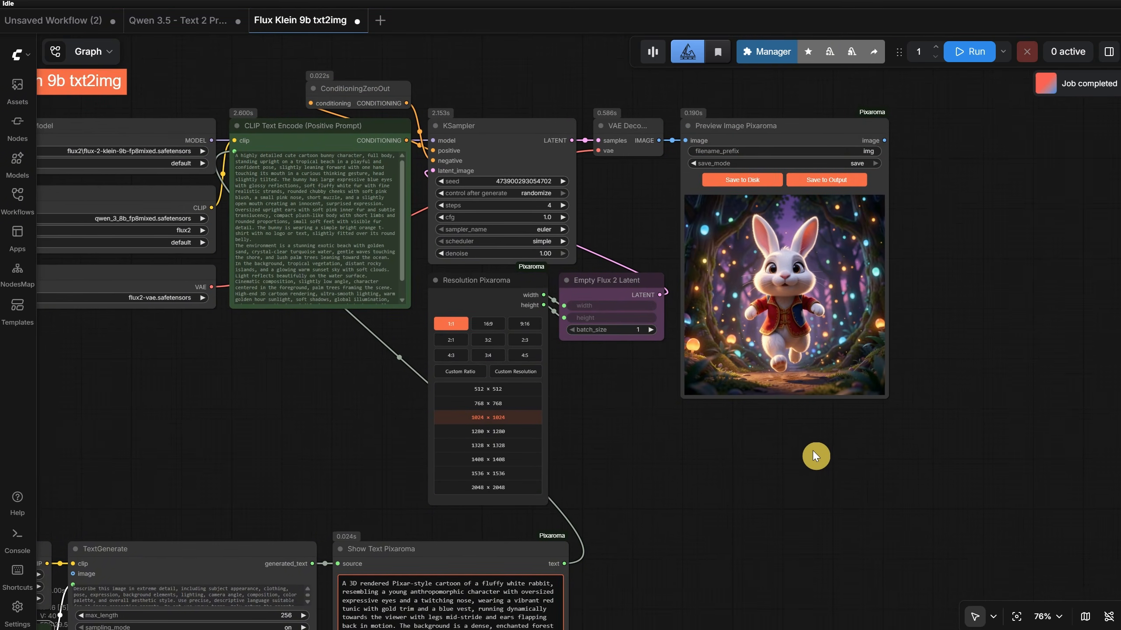
- Set the Resolution Pixaroma node to the 9:16 ratio and run, and run again at 864 × 1536
left_click(521, 324)
left_click(964, 62)
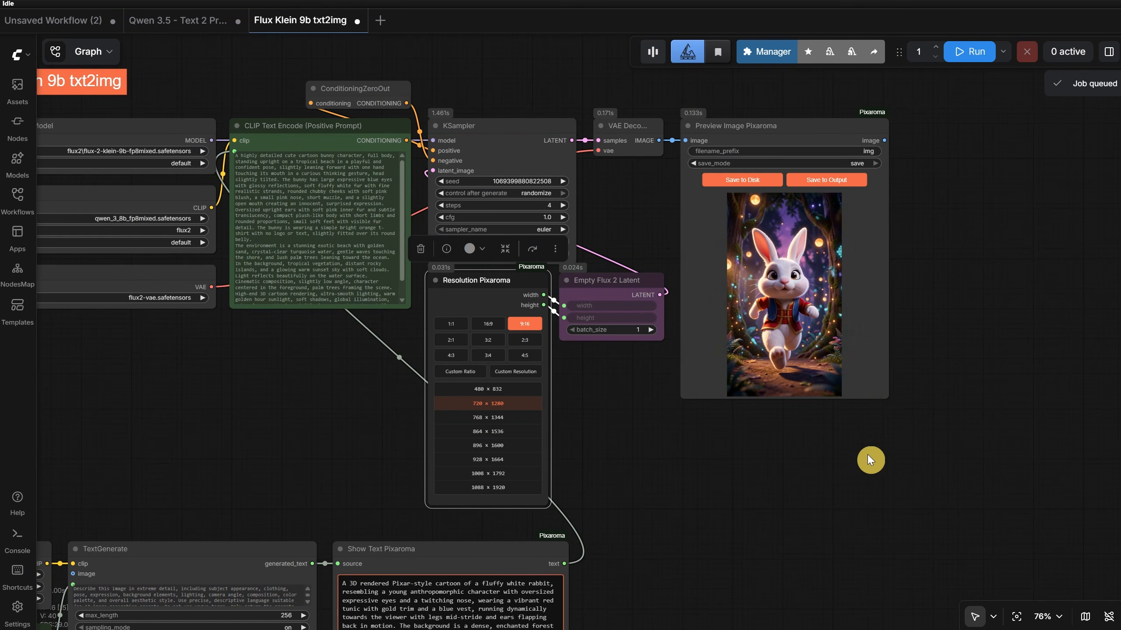
left_click(500, 435)
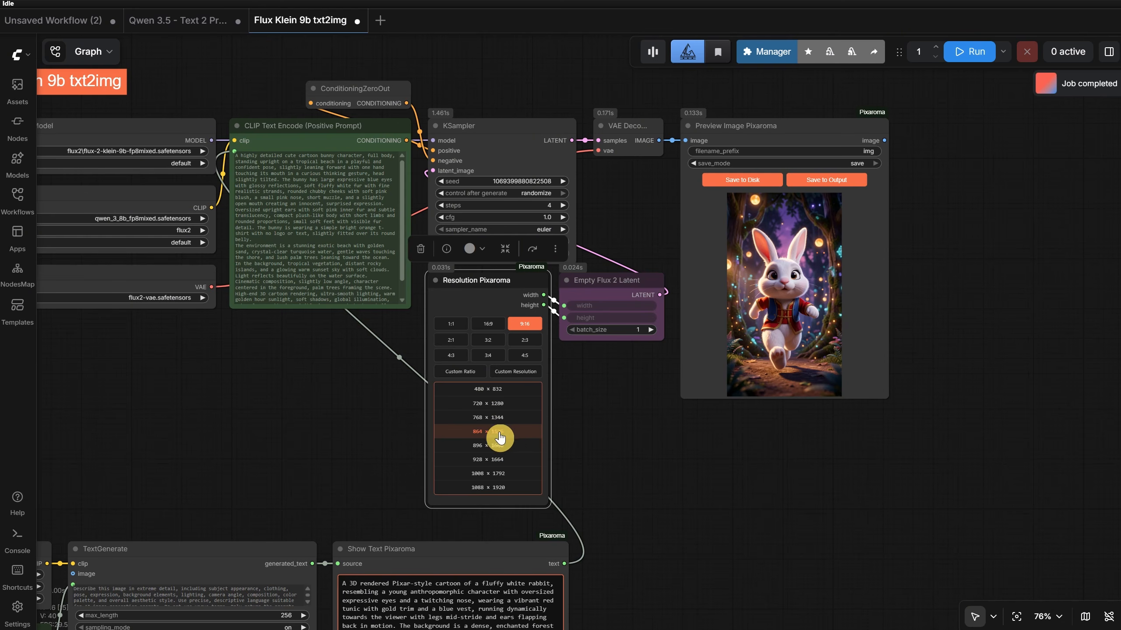
left_click(971, 53)
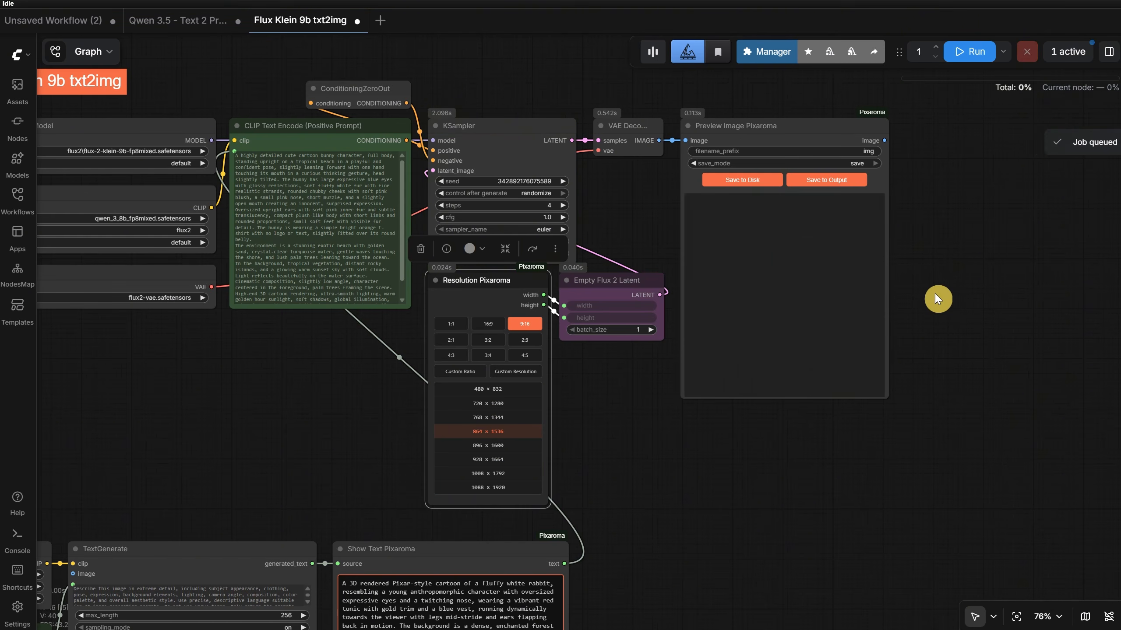
- Enlarge the Preview Image Pixaroma node and inspect the portrait bunny image up close
left_click_drag(884, 394, 989, 603)
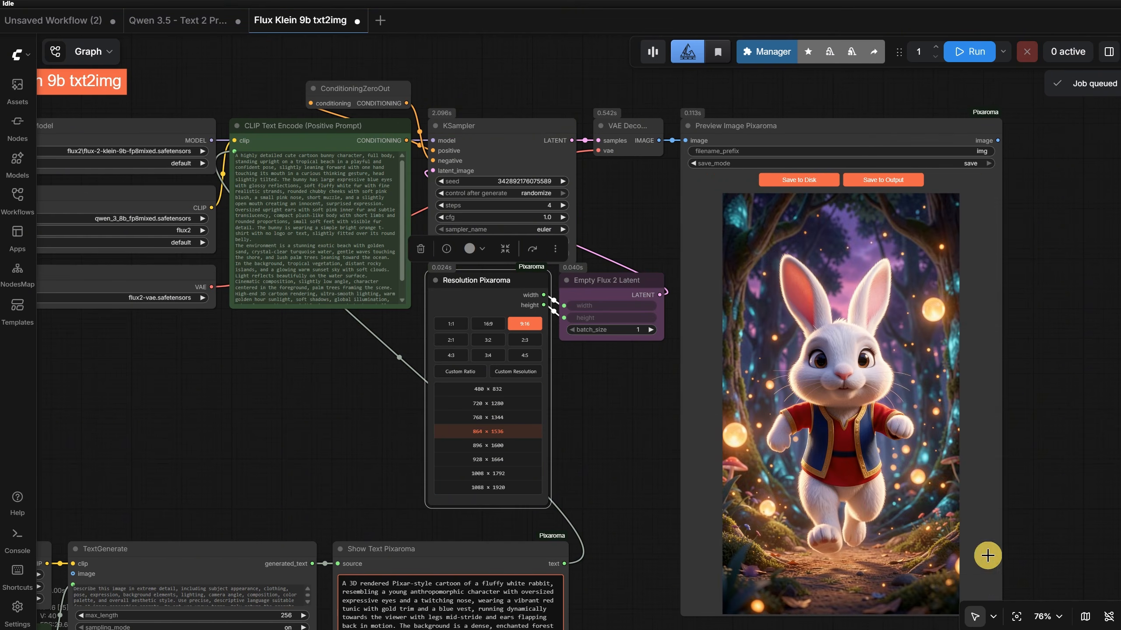
scroll(886, 401, "up", 9)
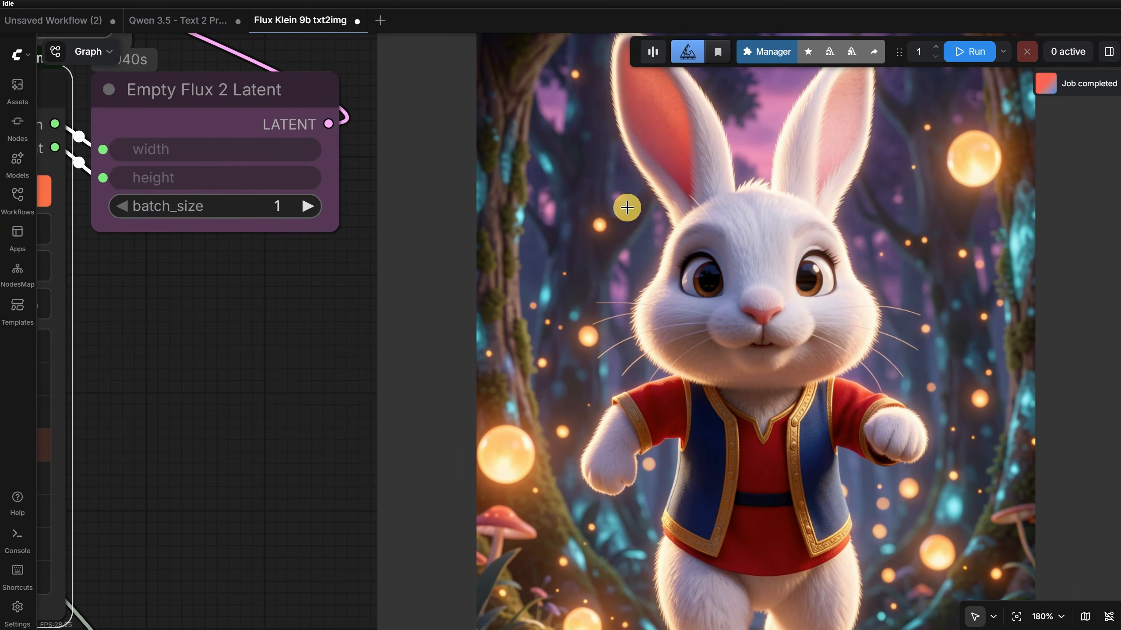
scroll(626, 207, "down", 5)
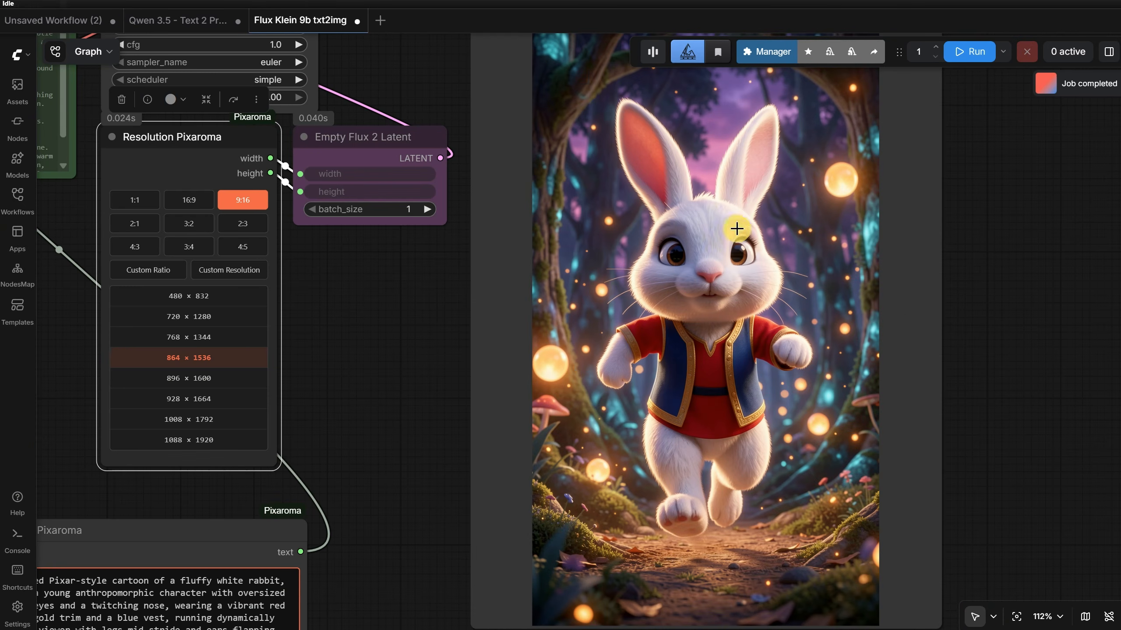
scroll(858, 262, "down", 6)
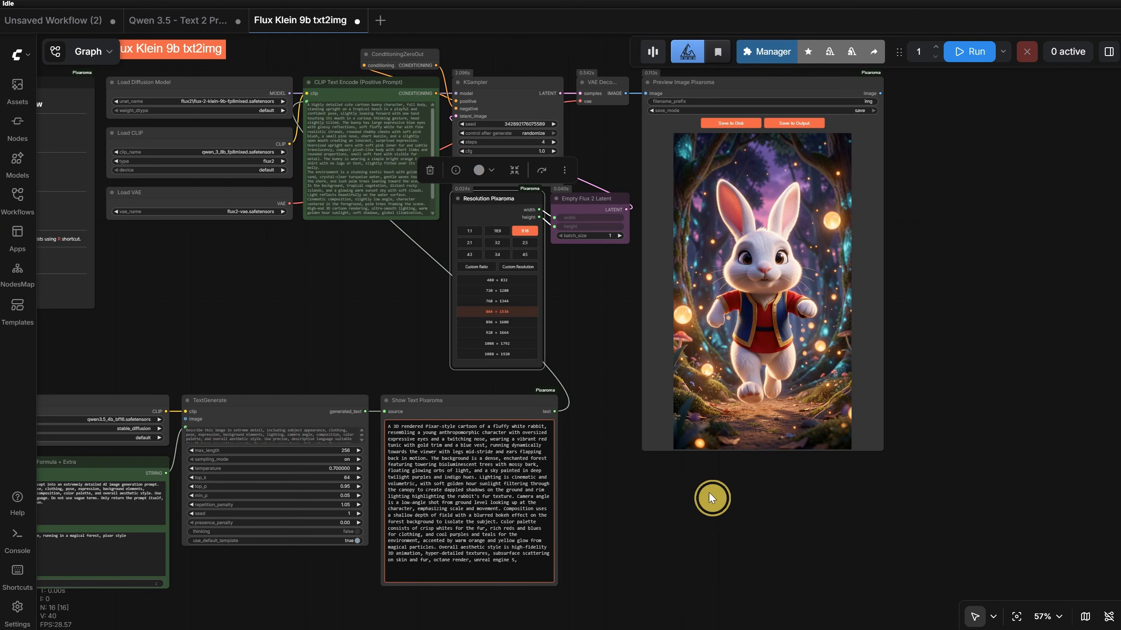
left_click_drag(710, 494, 825, 490)
- Open the "Qwen 3.5 - Image 2 Prompt" workflow from the Ep16 Workflows folder and show it on the full canvas
left_click(15, 201)
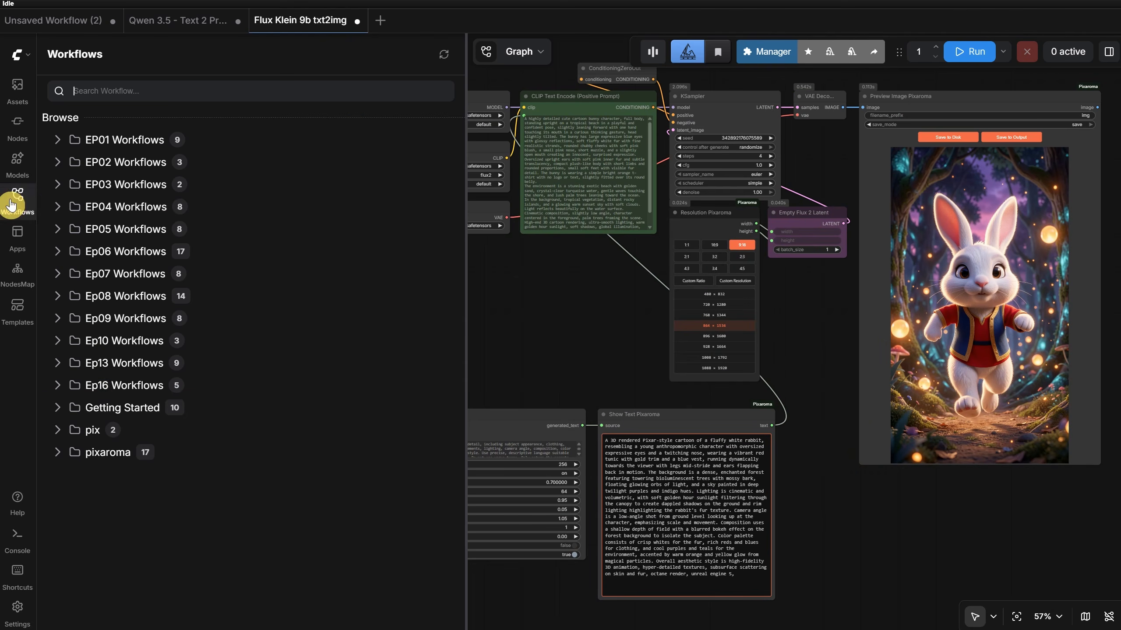
left_click(125, 394)
left_click(138, 482)
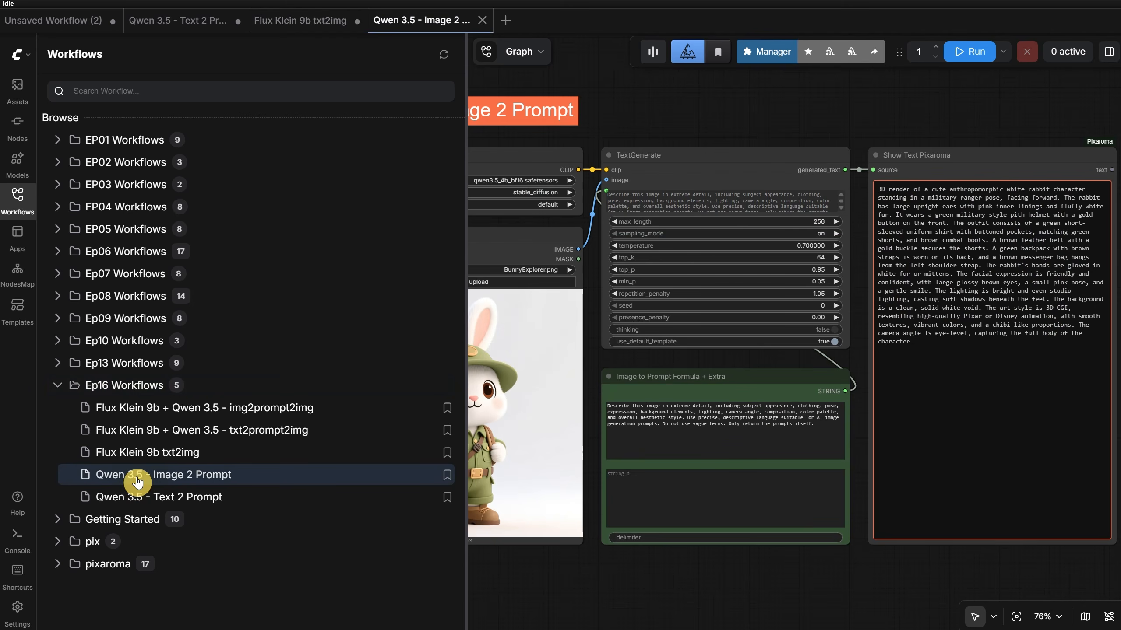
left_click(18, 199)
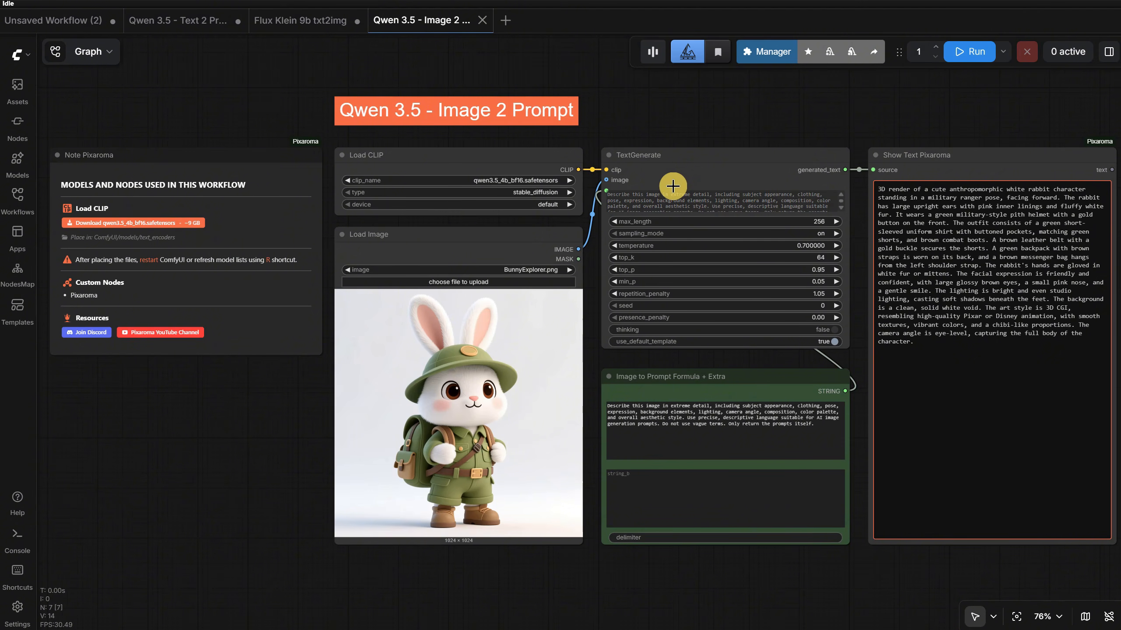
- Trace the Load Image node's link to TextGenerate by moving it away and back, and examine the prompt formula node
left_click_drag(525, 246, 119, 526)
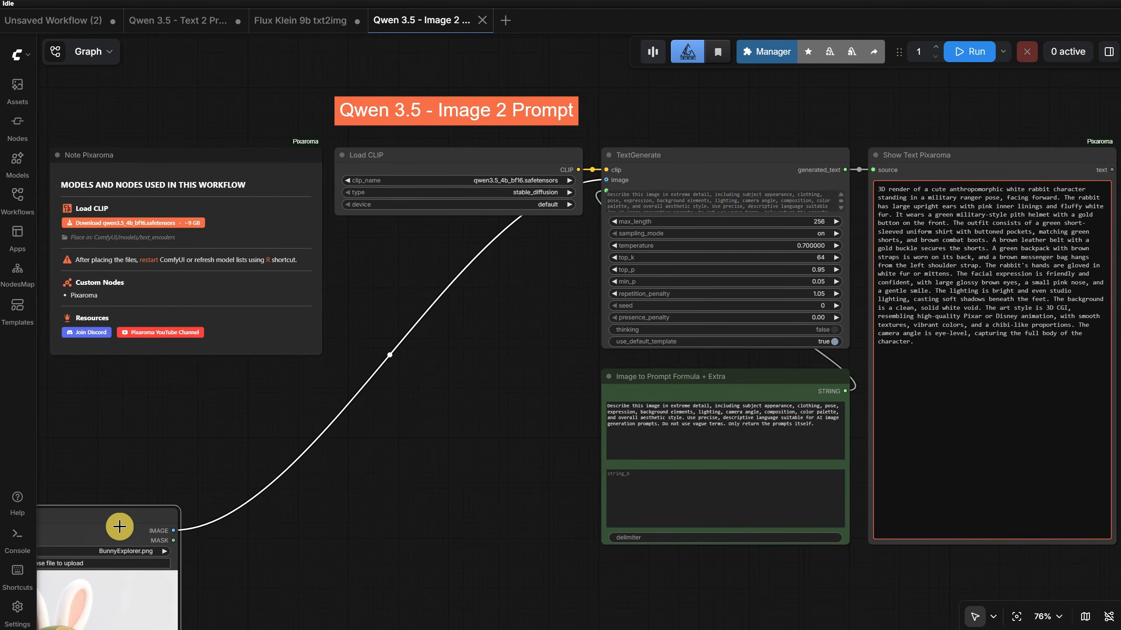
left_click_drag(119, 526, 522, 243)
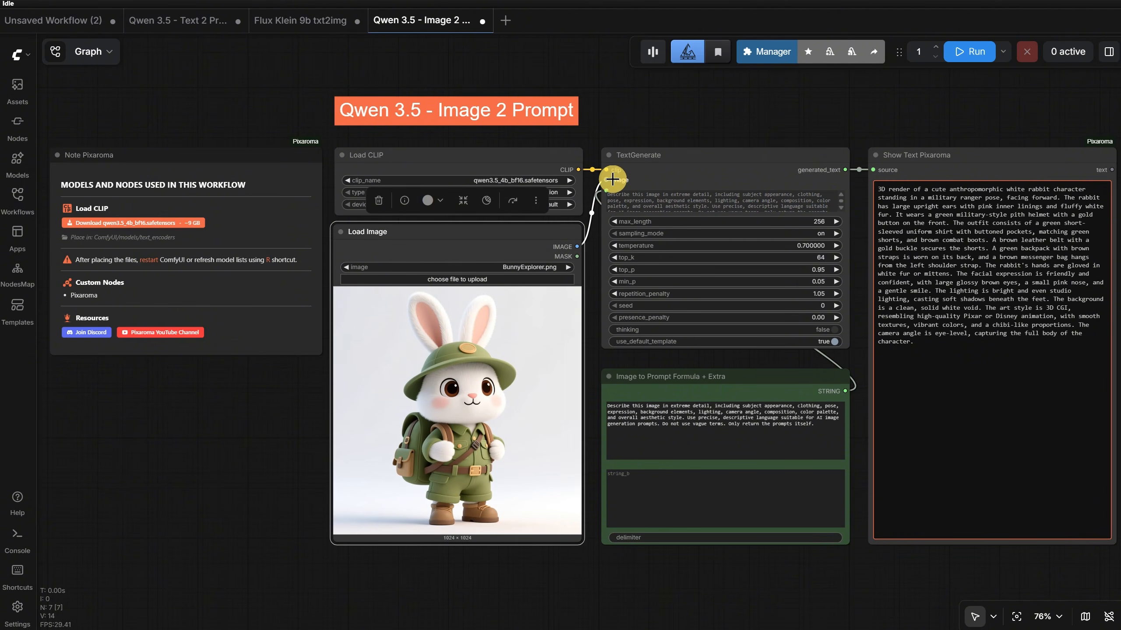
left_click_drag(683, 113, 580, 128)
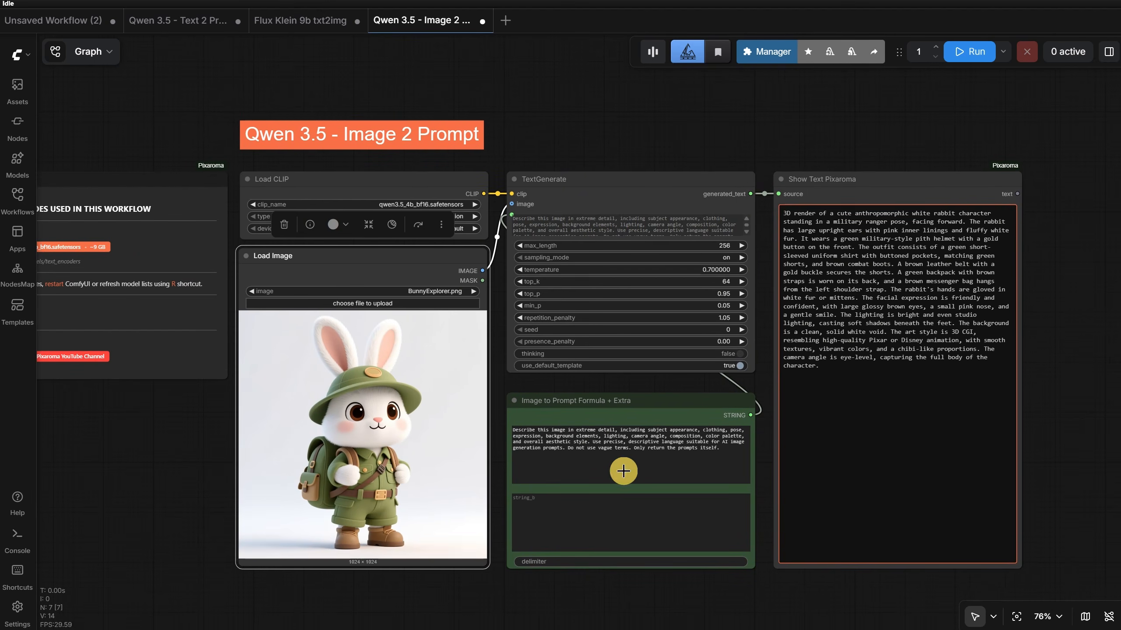
scroll(623, 471, "up", 2)
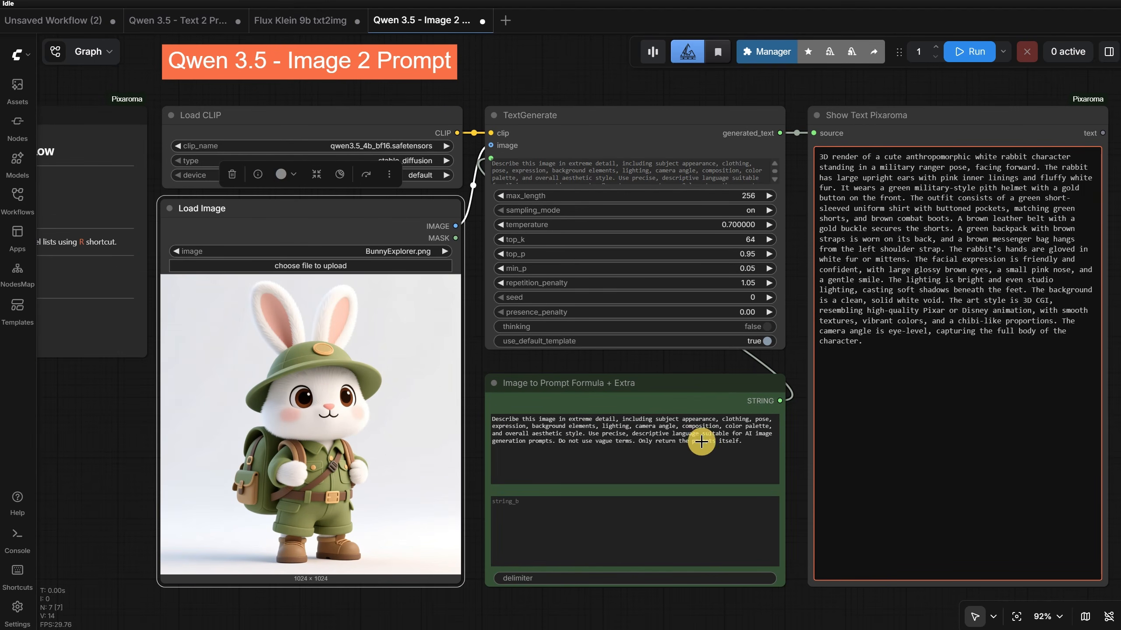
- Open the "Flux Klein 9b + Qwen 3.5 - img2prompt2img" workflow from the Ep16 Workflows folder and bring its nodes into view
scroll(630, 398, "down", 4)
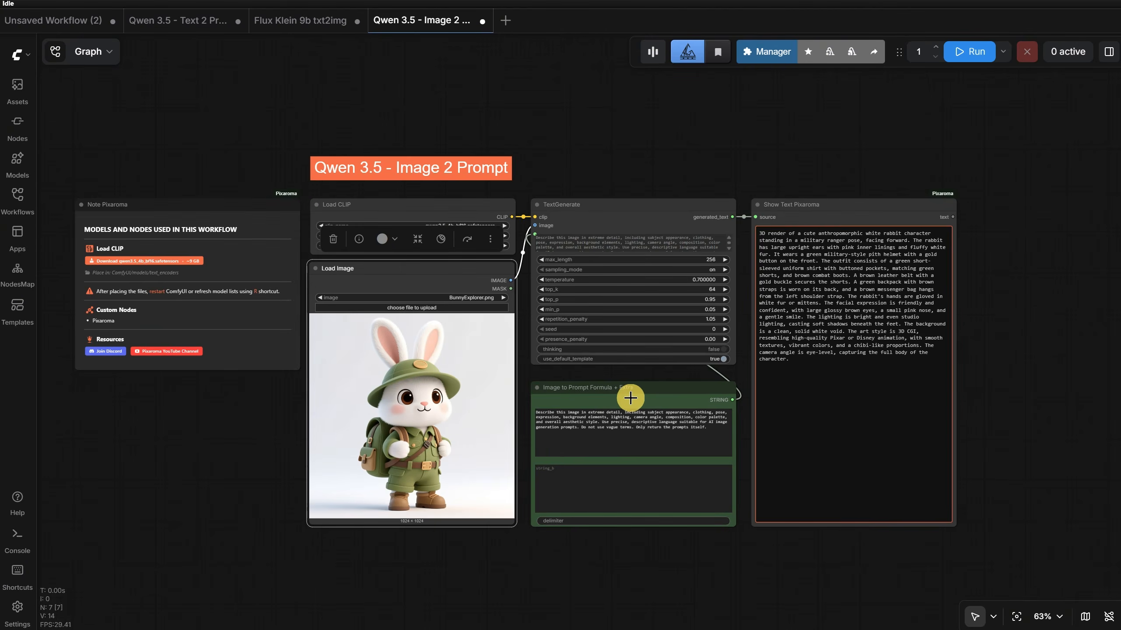
scroll(630, 398, "up", 1)
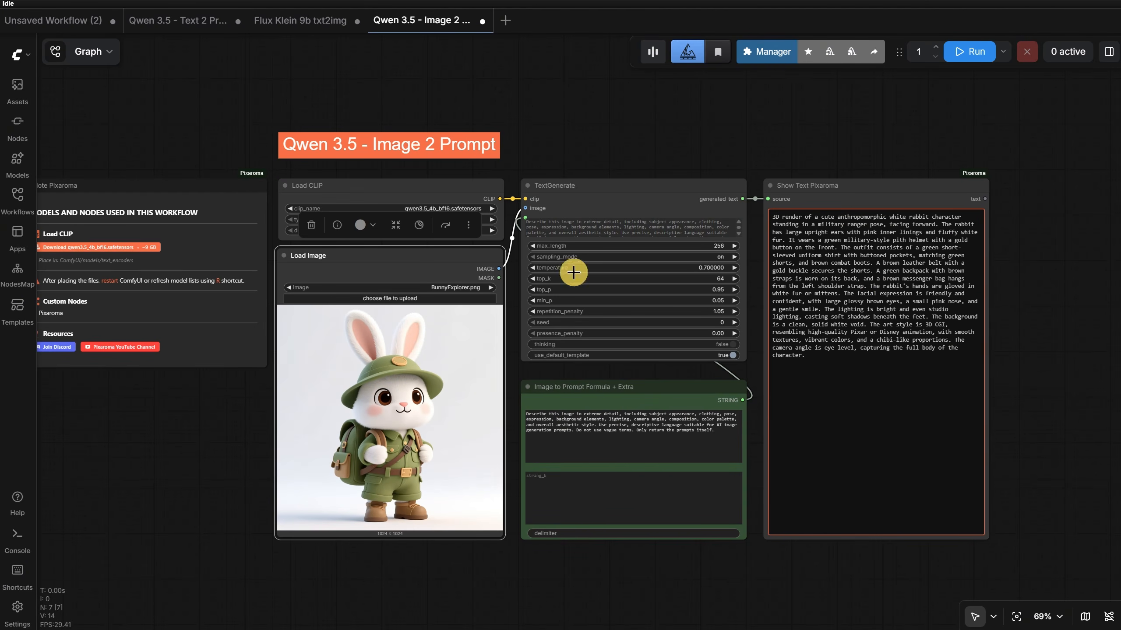
left_click(20, 198)
left_click(132, 390)
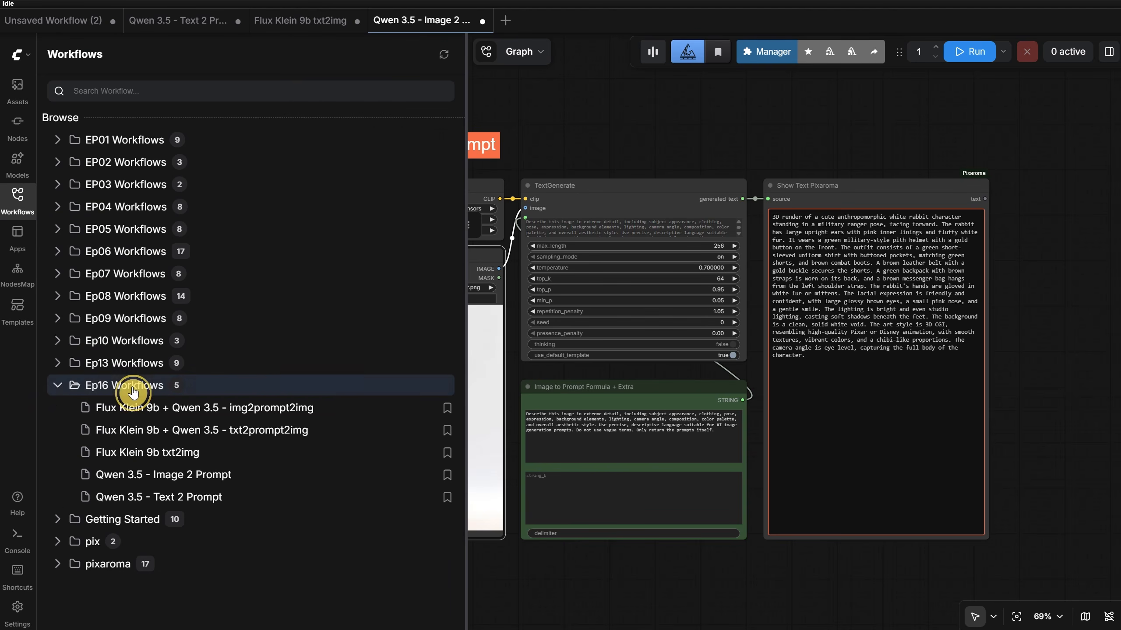
left_click(175, 408)
left_click(18, 199)
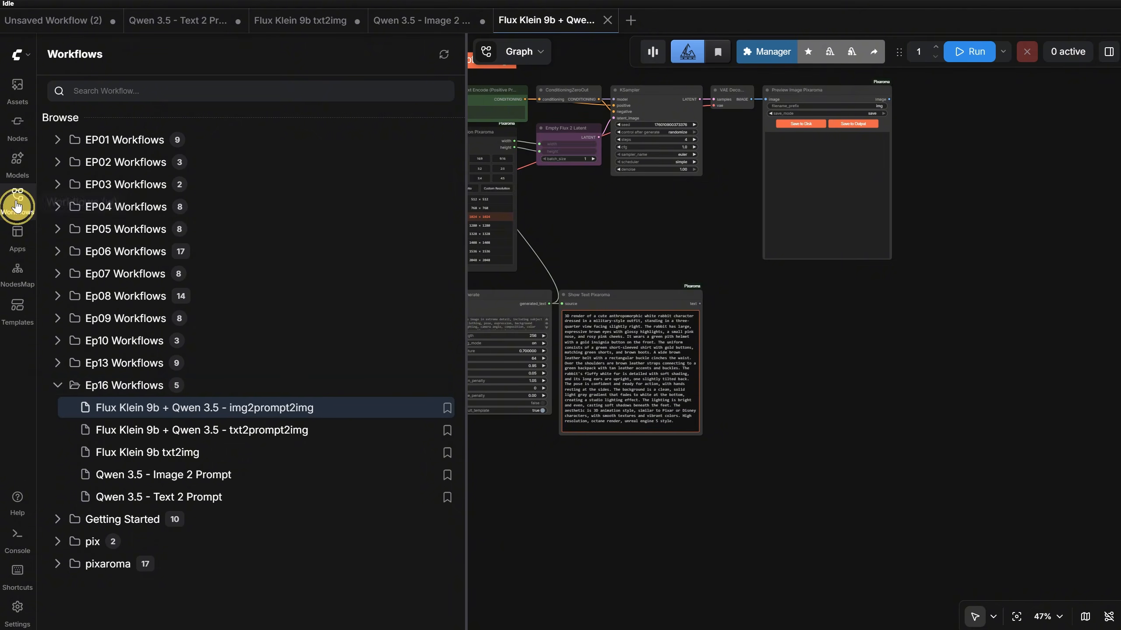
scroll(604, 214, "up", 2)
left_click_drag(607, 193, 733, 340)
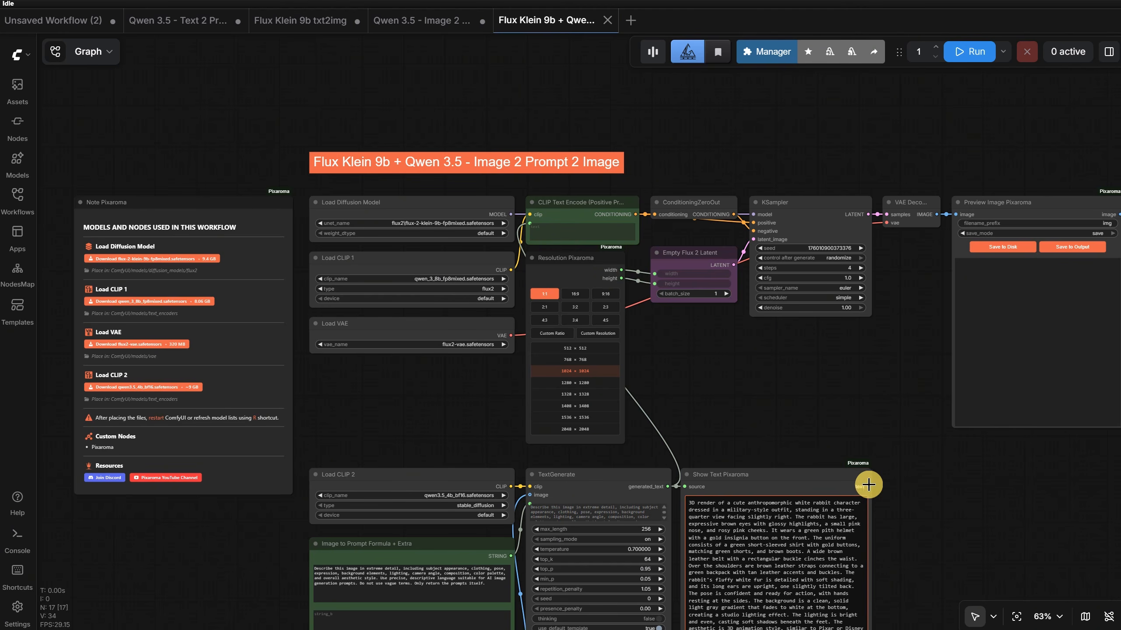
- Connect the Show Text Pixaroma text output to the CLIP Text Encode text input and run the workflow
mouse_move(868, 486)
left_mouse_down()
mouse_move(572, 273)
mouse_move(530, 224)
left_mouse_up()
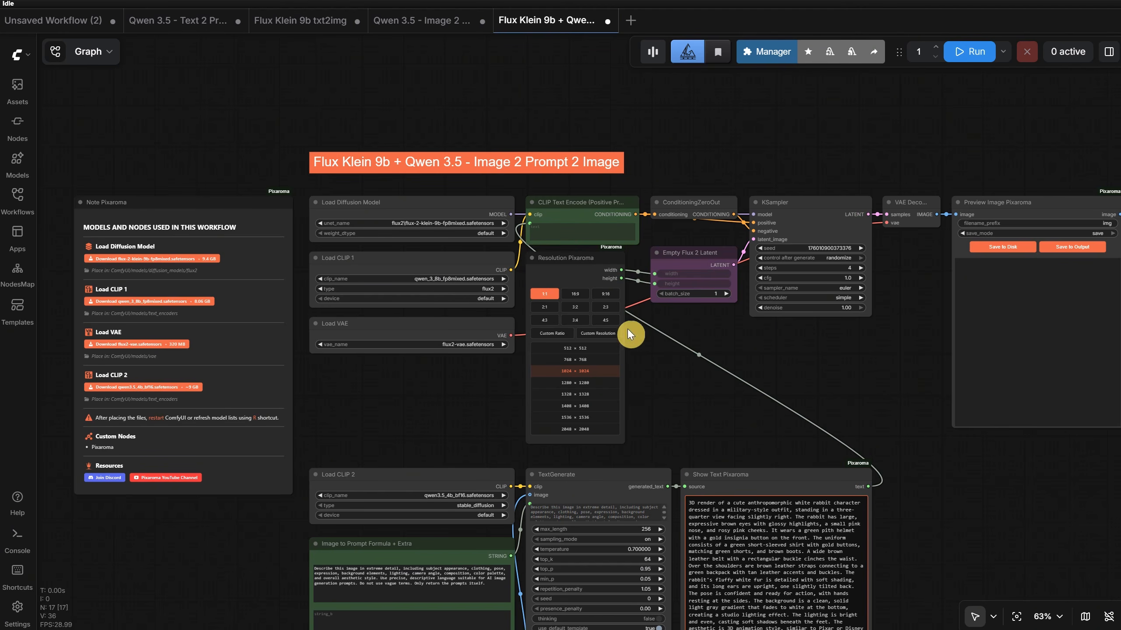
scroll(723, 347, "up", 3)
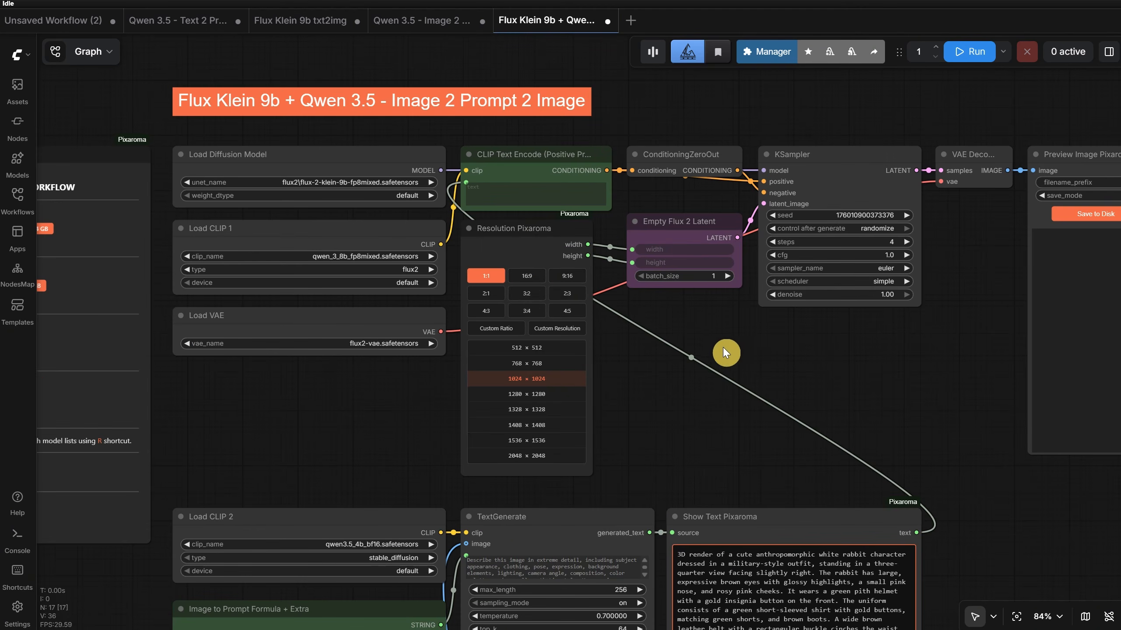
scroll(633, 319, "down", 3)
key("ctrl+Return")
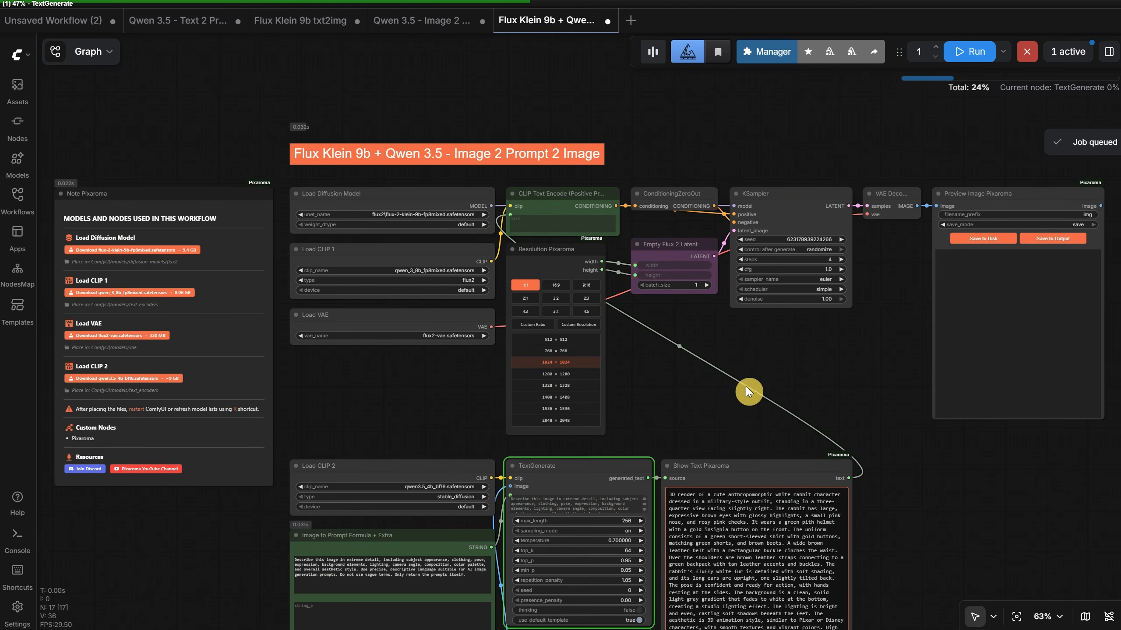
left_click_drag(748, 388, 794, 104)
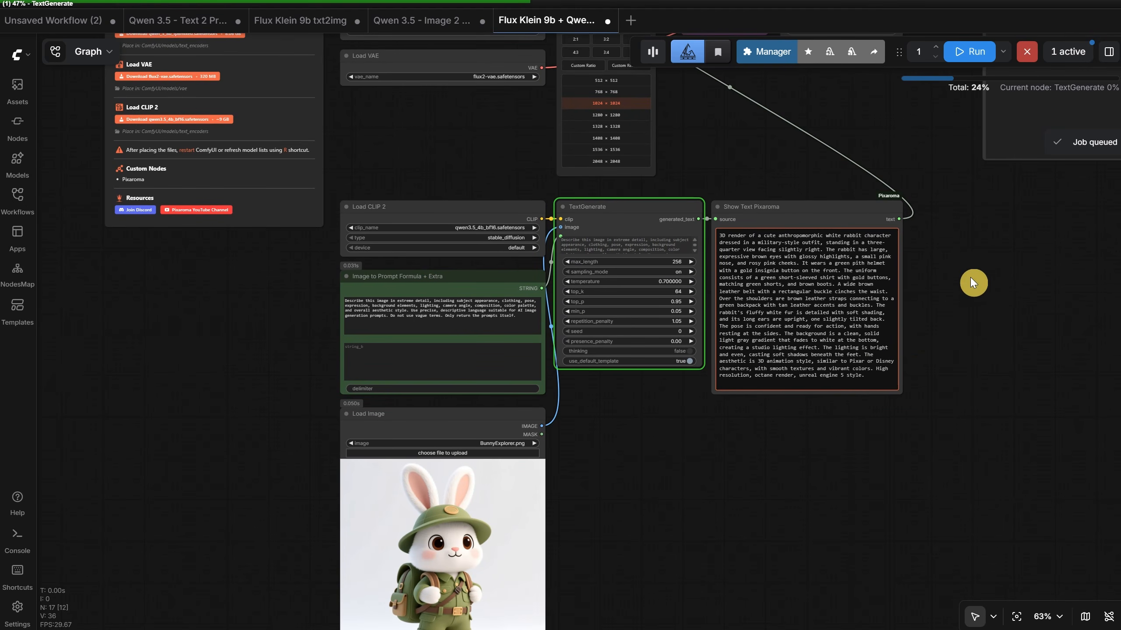
left_click_drag(970, 277, 804, 428)
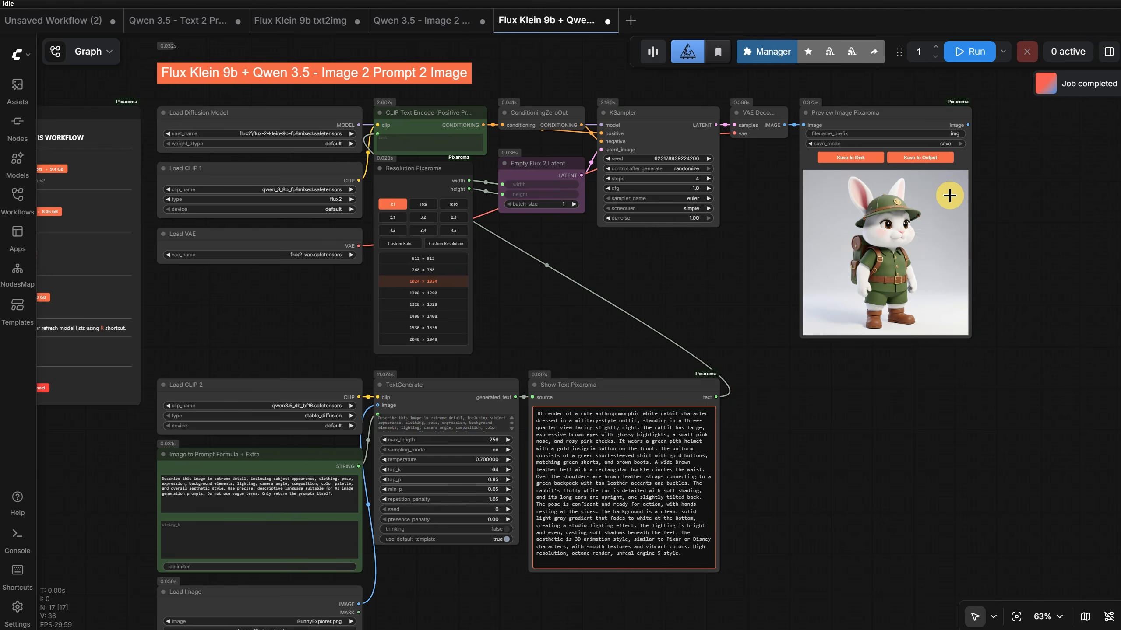
scroll(949, 195, "down", 4)
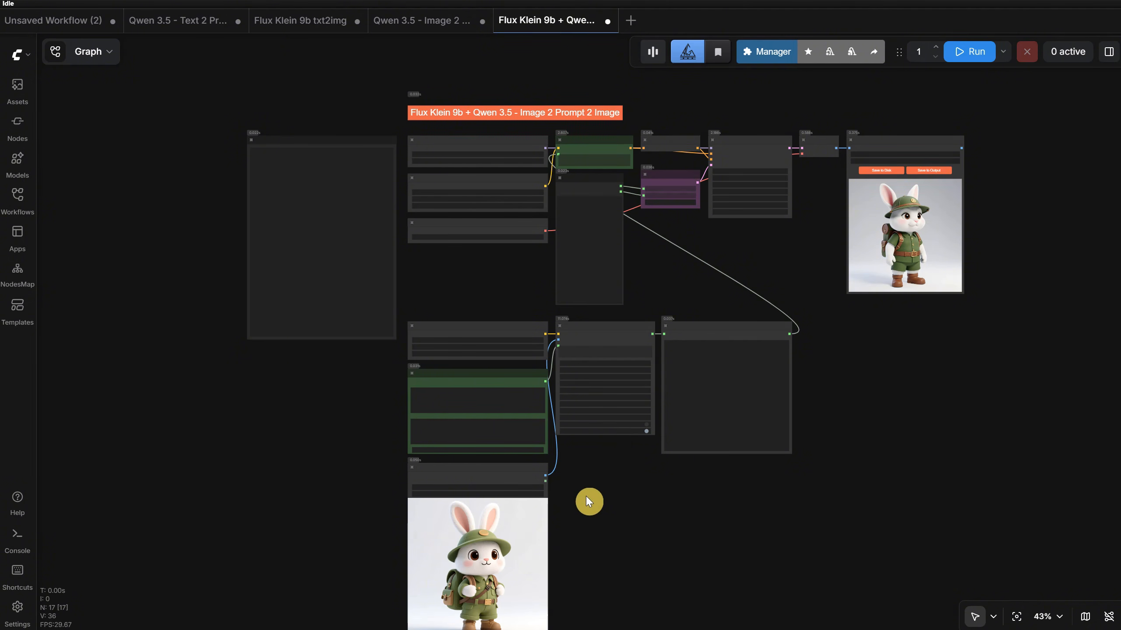
- Enter "adjust the prompt so that instead of a bunny there is a panda character" as string_b in the Image to Prompt Formula node
scroll(588, 501, "up", 7)
left_click_drag(605, 483, 743, 381)
scroll(548, 237, "up", 4)
scroll(549, 238, "up", 2)
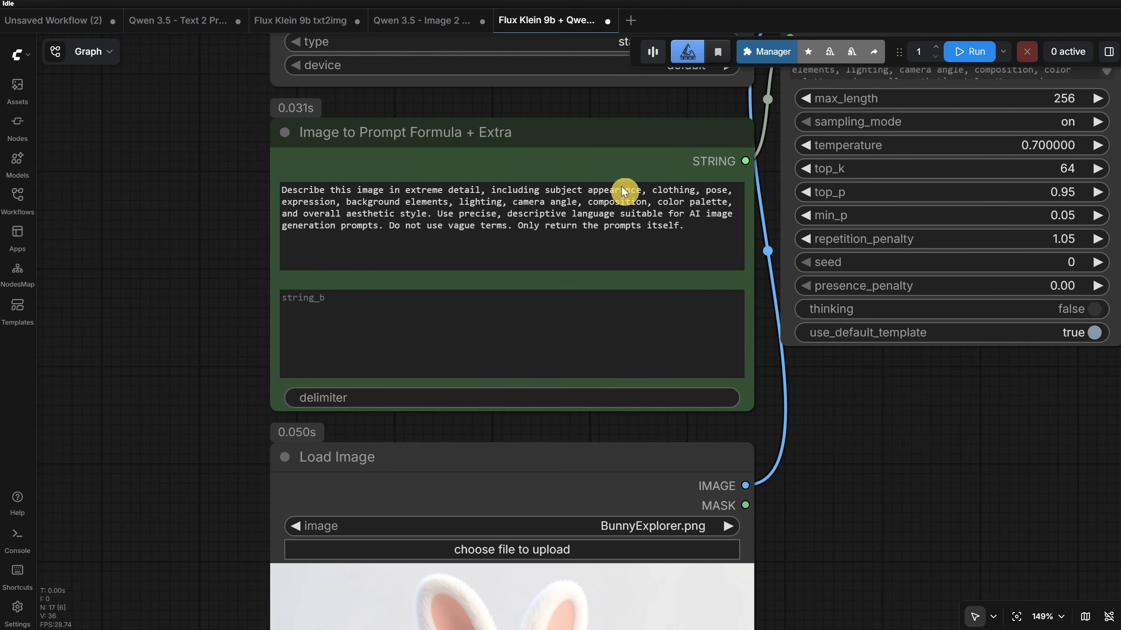
left_click(392, 321)
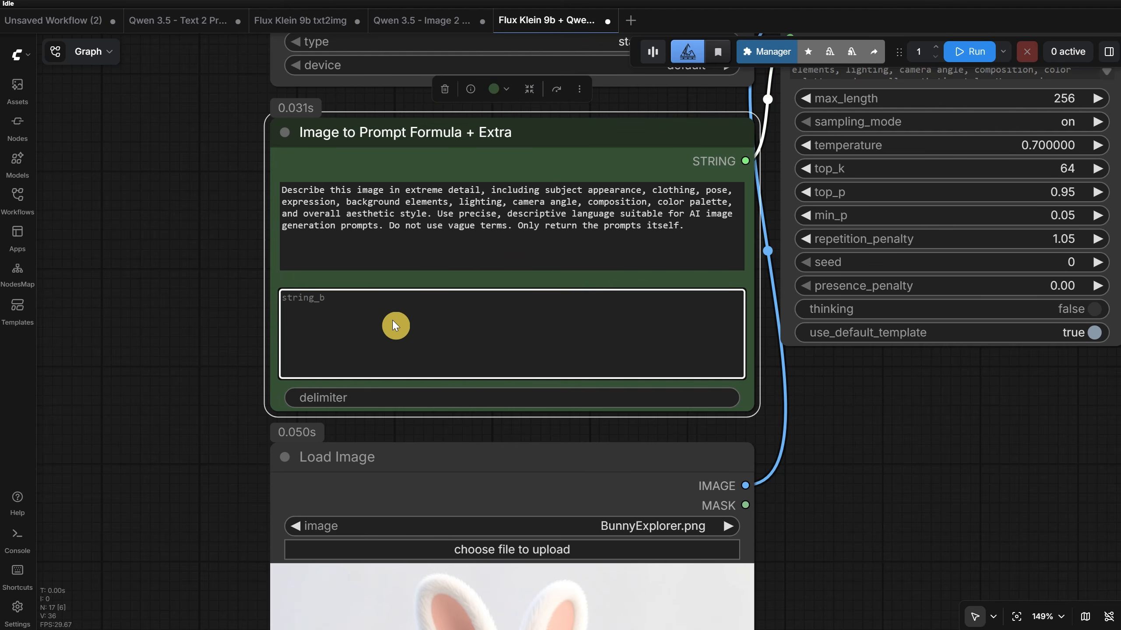
type("adjust the prompt so that instead of a bunny there is a panda character")
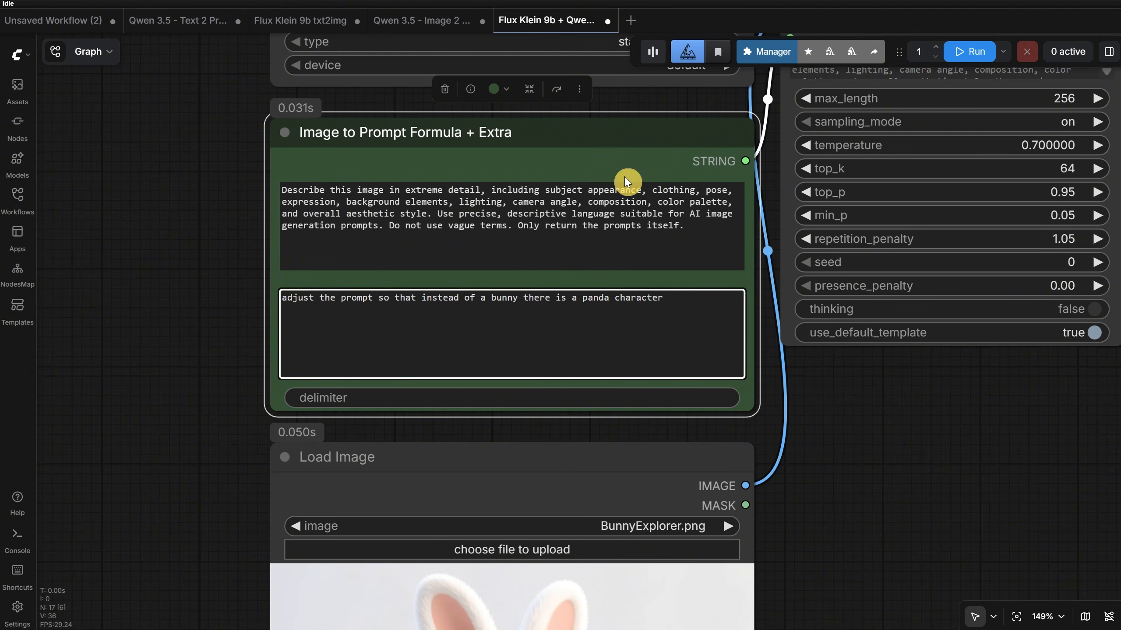
- Run the workflow with the panda instruction and inspect the resulting image up close in Preview Image Pixaroma
left_click(971, 51)
scroll(770, 287, "down", 8)
left_click_drag(766, 426, 467, 492)
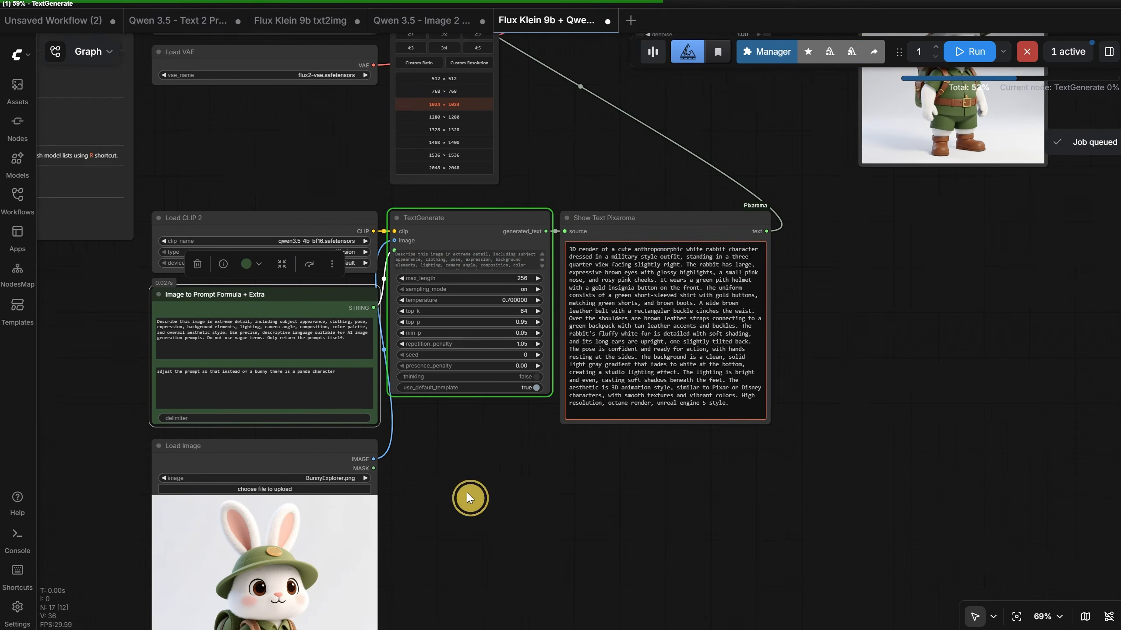
left_click_drag(467, 492, 389, 503)
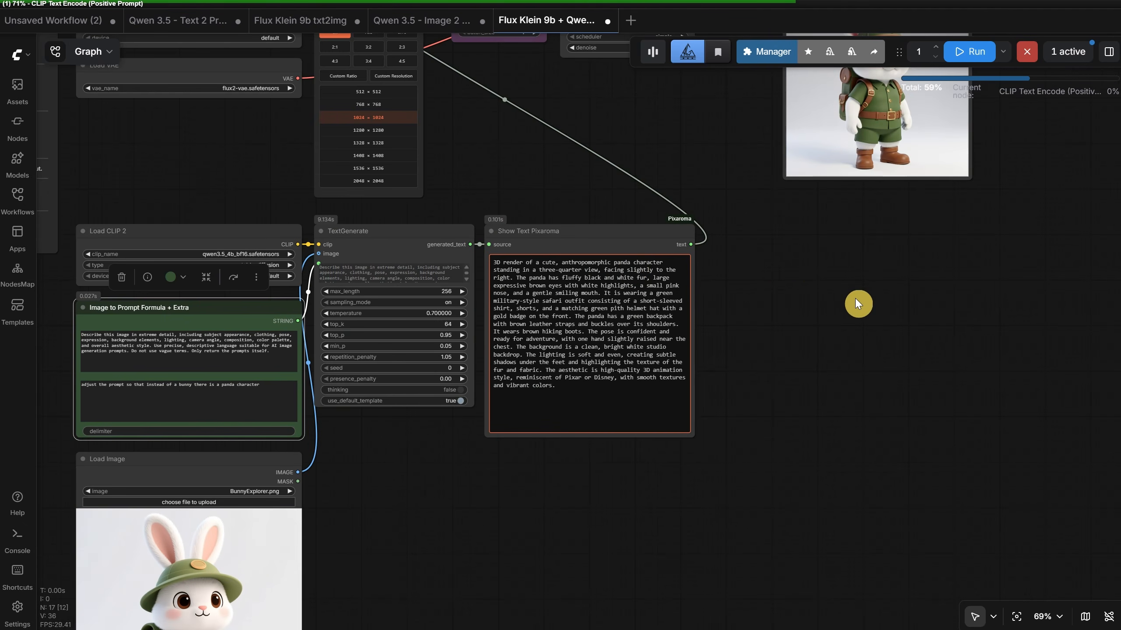
scroll(854, 298, "down", 2)
left_click_drag(817, 368, 778, 508)
scroll(901, 298, "up", 5)
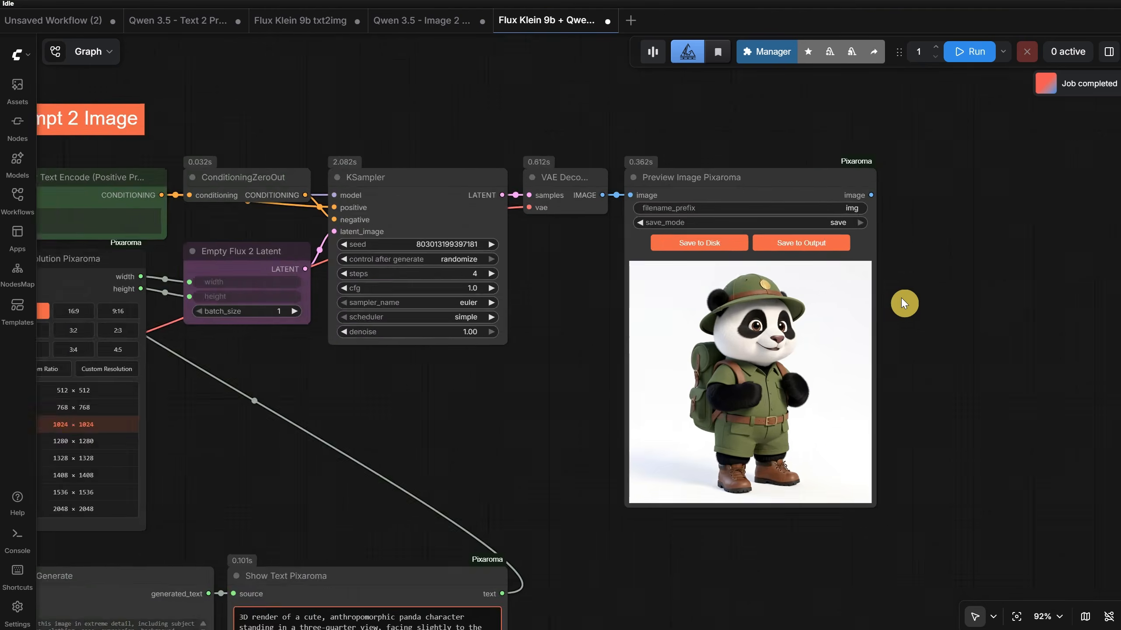
scroll(901, 298, "up", 3)
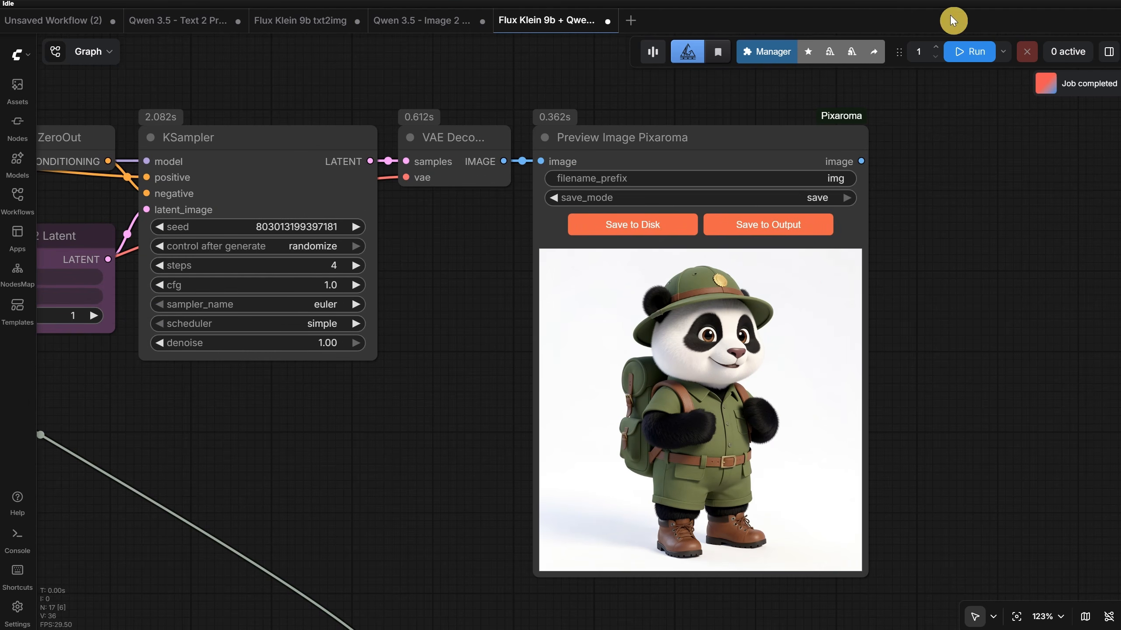
- Run the workflow two more times to generate further panda variations with randomized seeds
left_click(964, 53)
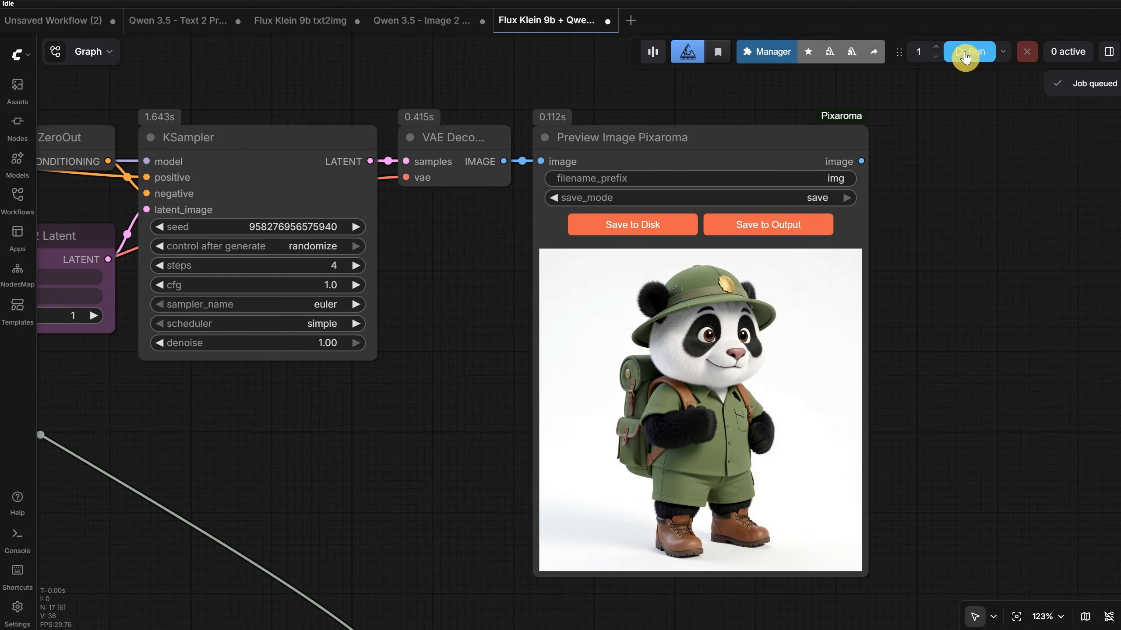
left_click(965, 52)
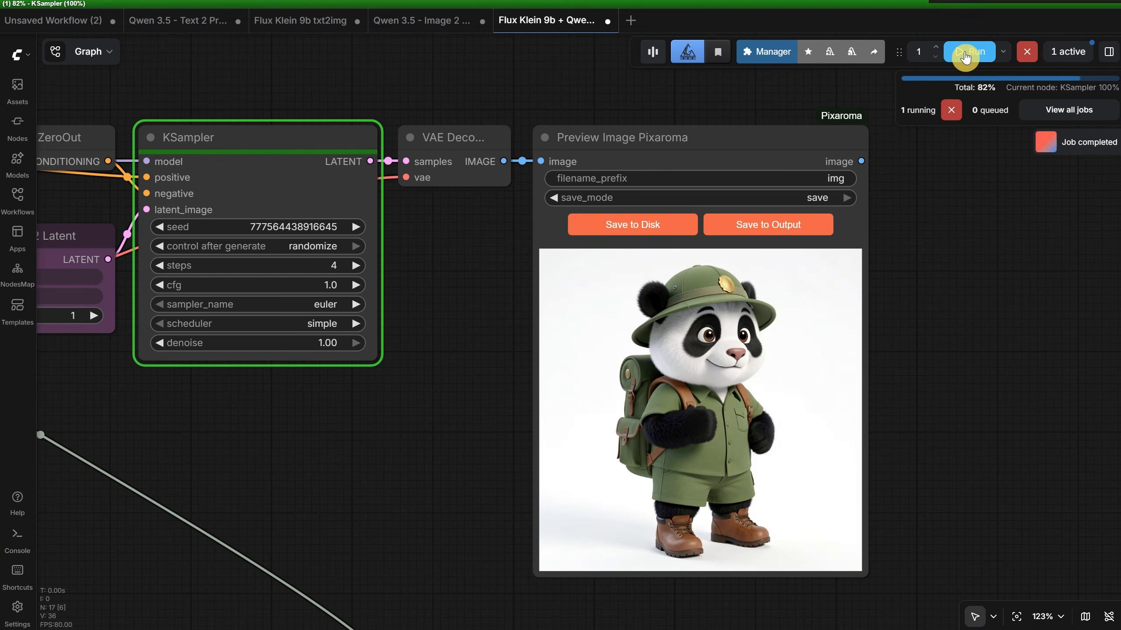
scroll(993, 276, "down", 7)
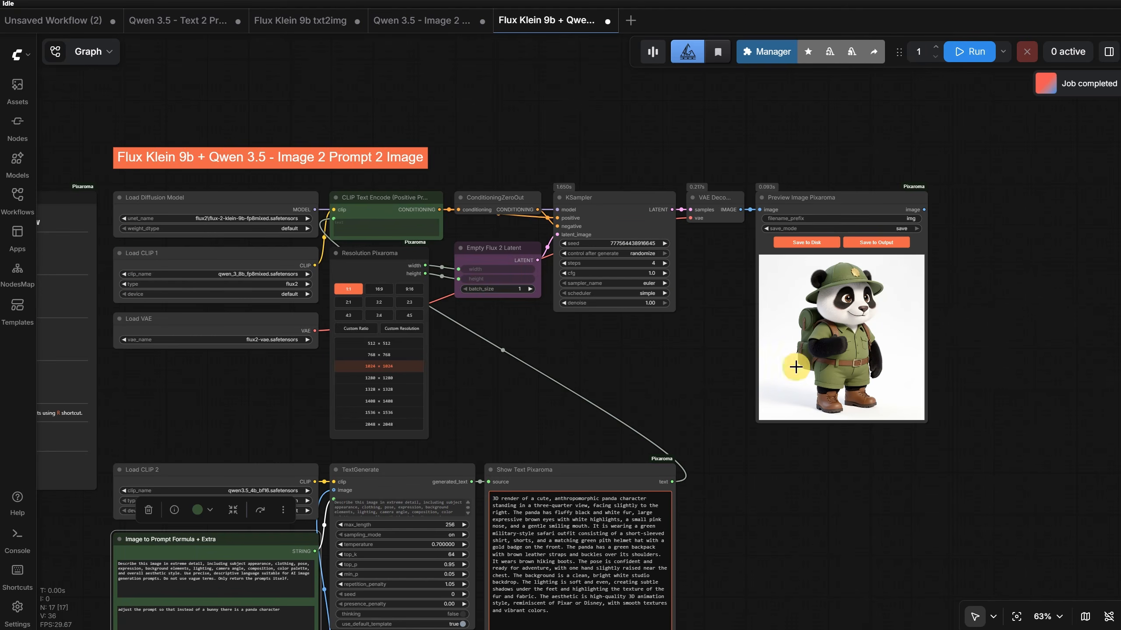
- Switch the Load Image node's picture to BunnySitting.jpg
left_click_drag(647, 401, 858, 81)
scroll(624, 392, "up", 3)
left_click_drag(574, 422, 727, 274)
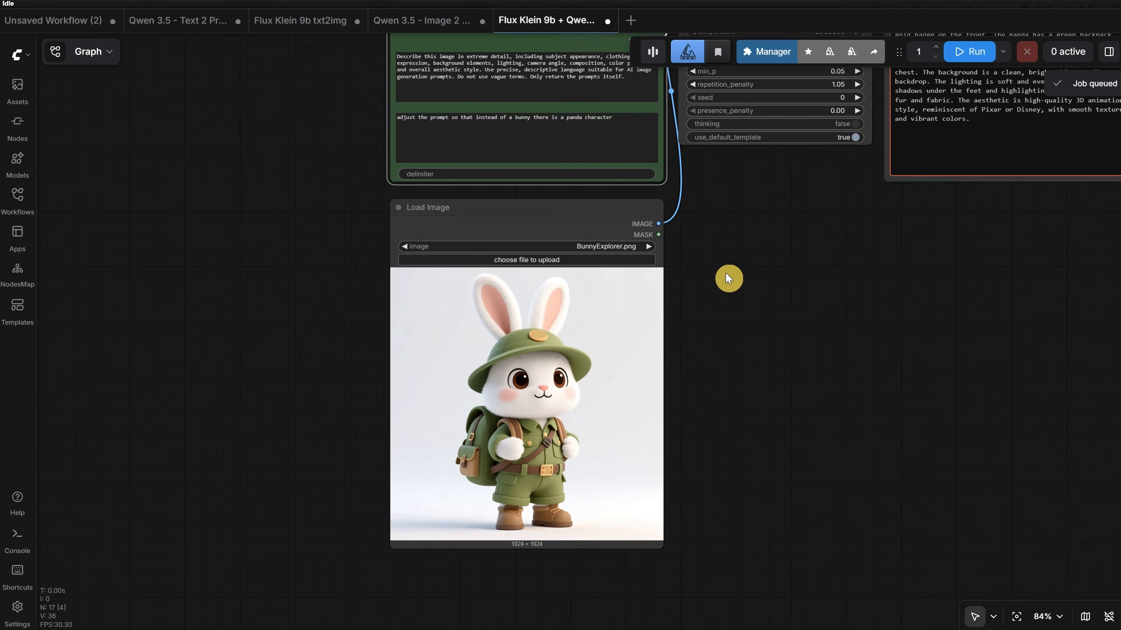
left_click(649, 246)
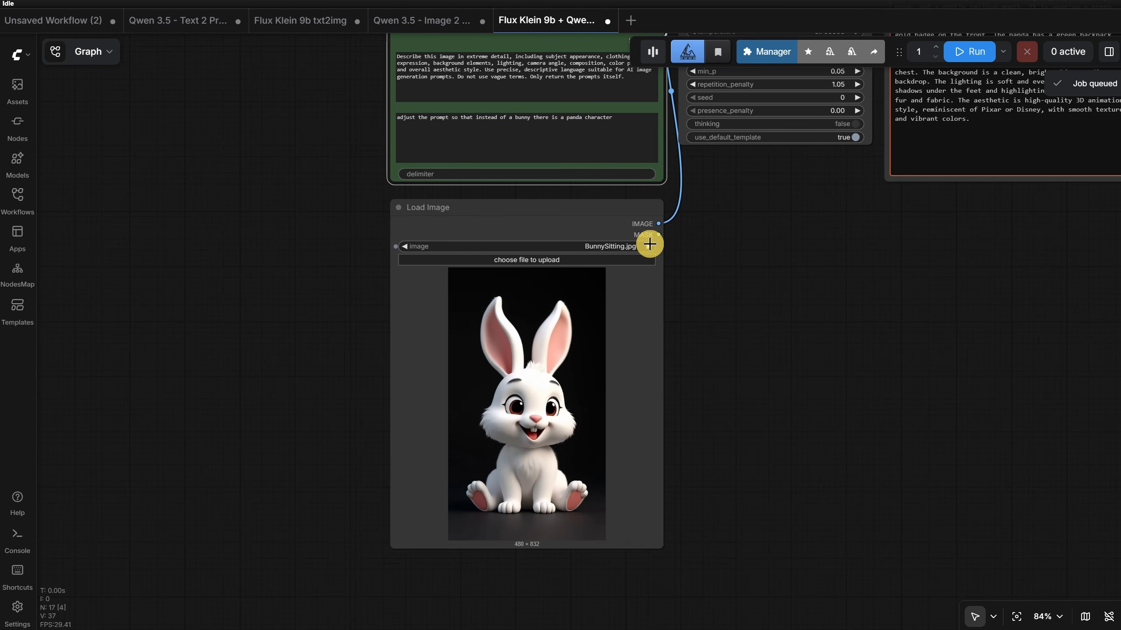
left_click_drag(796, 243, 607, 513)
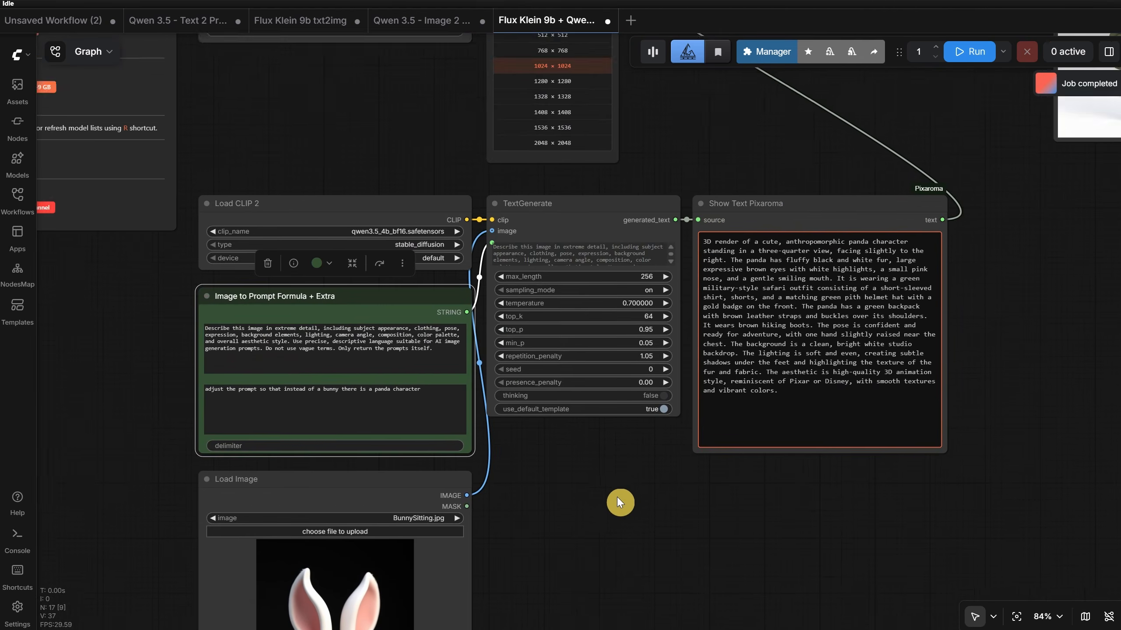
- Set the Resolution Pixaroma node to the 9:16 ratio, run the workflow, and compare the generated image with the source
scroll(625, 482, "down", 4)
scroll(626, 482, "up", 1)
left_click(600, 96)
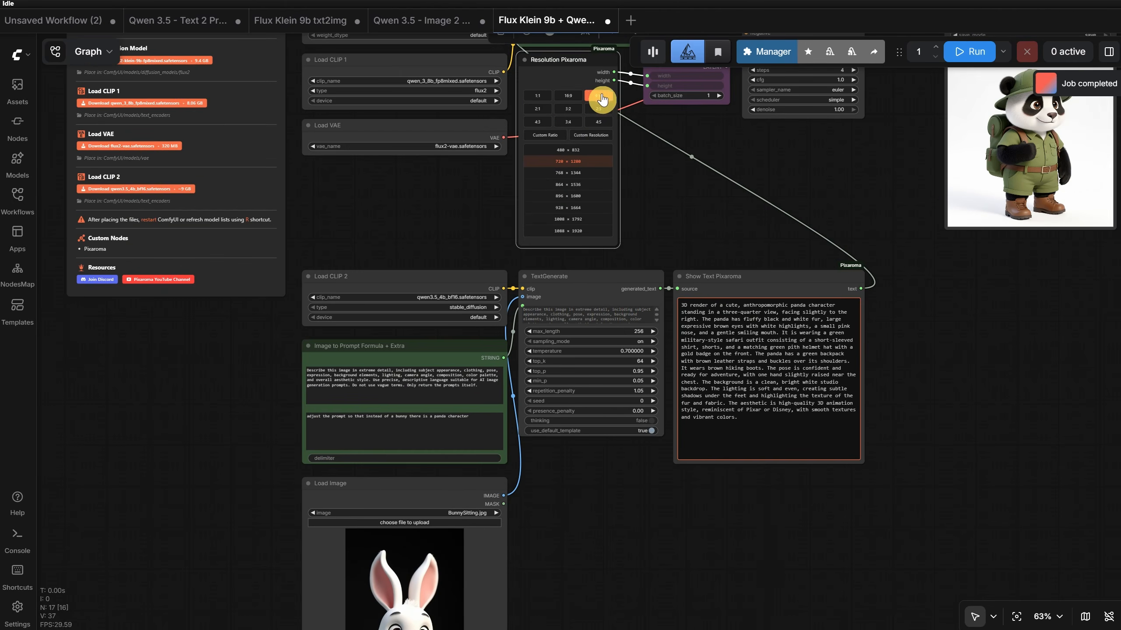
left_click(965, 53)
scroll(992, 394, "down", 2)
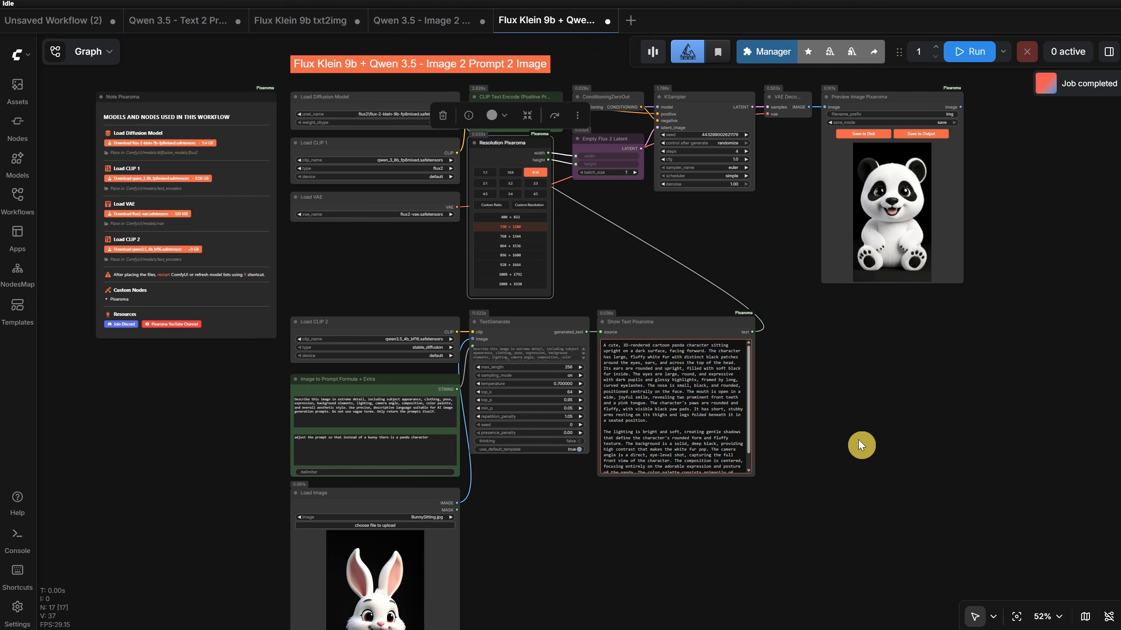
scroll(858, 440, "down", 1)
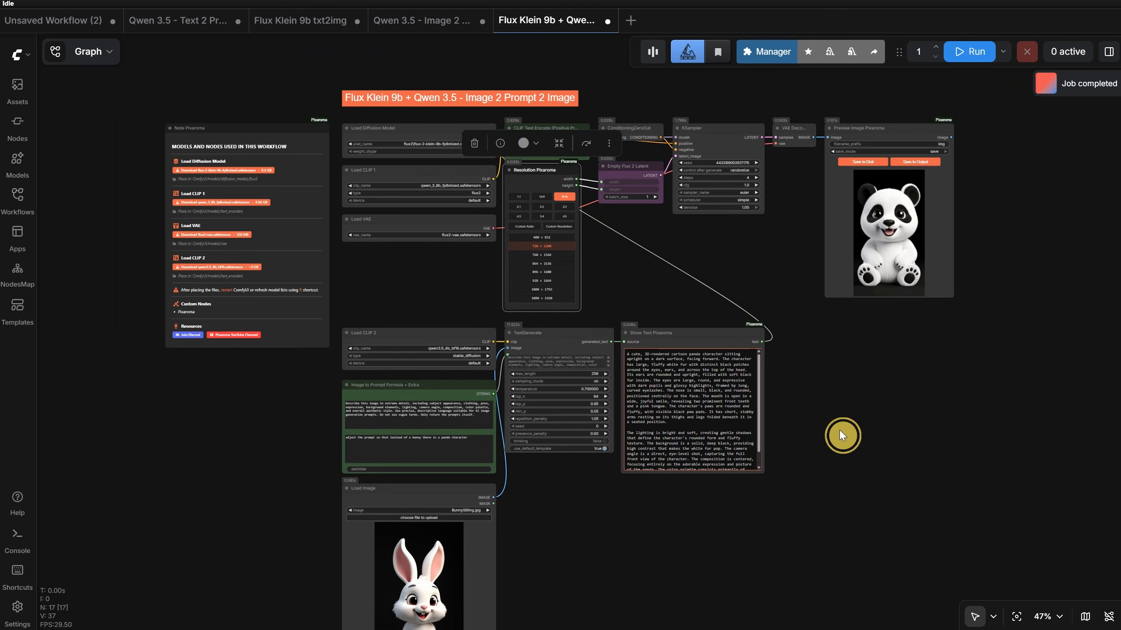
left_click_drag(838, 430, 842, 358)
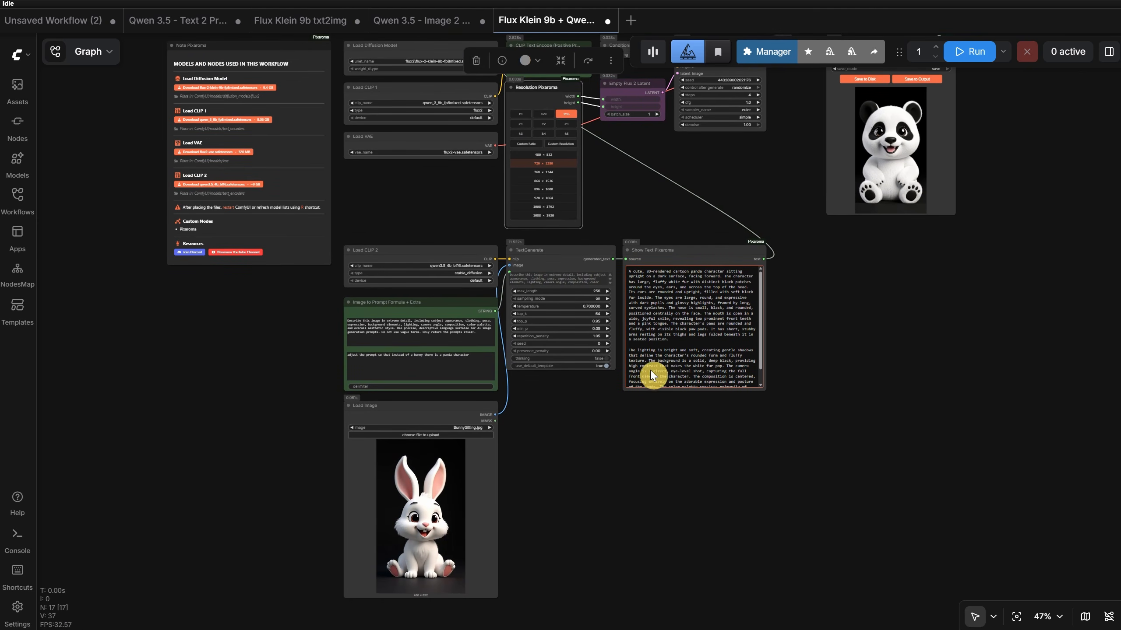
- Switch the Load Image node's picture to Flowers.jpg
scroll(582, 408, "up", 10)
scroll(821, 332, "down", 2)
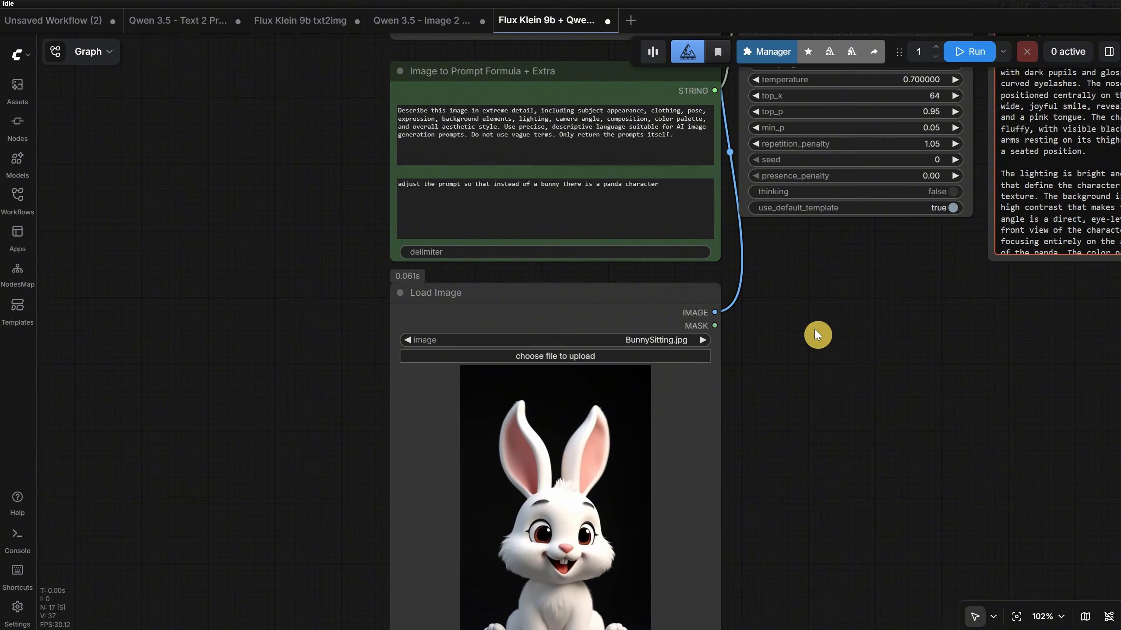
left_click(706, 339)
scroll(790, 357, "down", 2)
left_click_drag(790, 357, 783, 396)
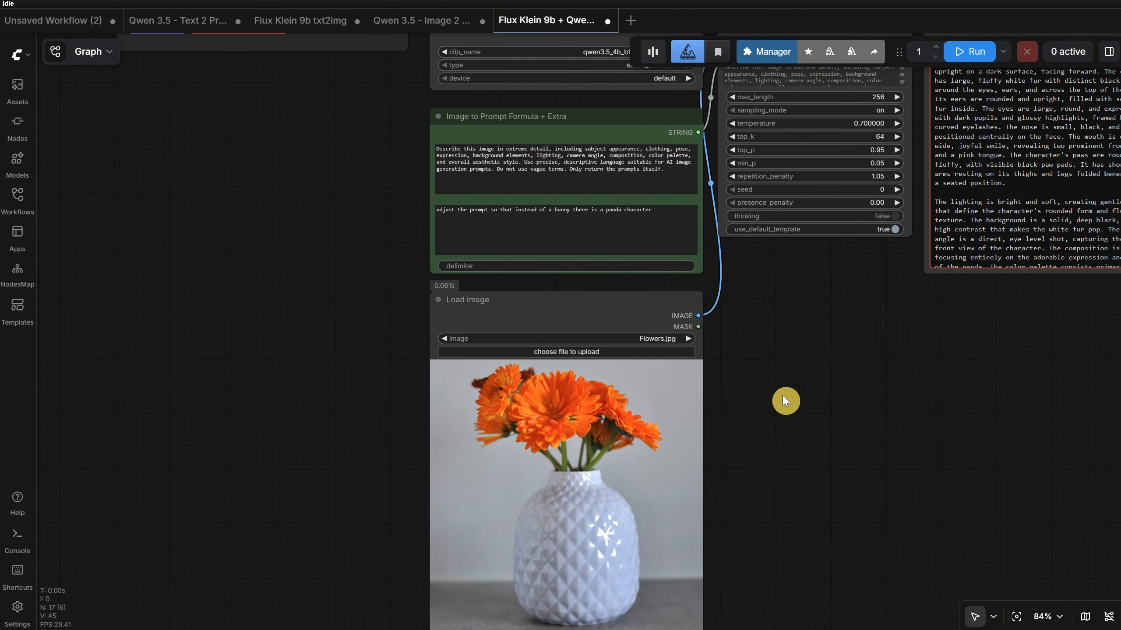
- Clear the panda instruction from the Image to Prompt Formula node and run the workflow on the flowers picture
triple_click(493, 245)
key("BackSpace")
left_click(968, 52)
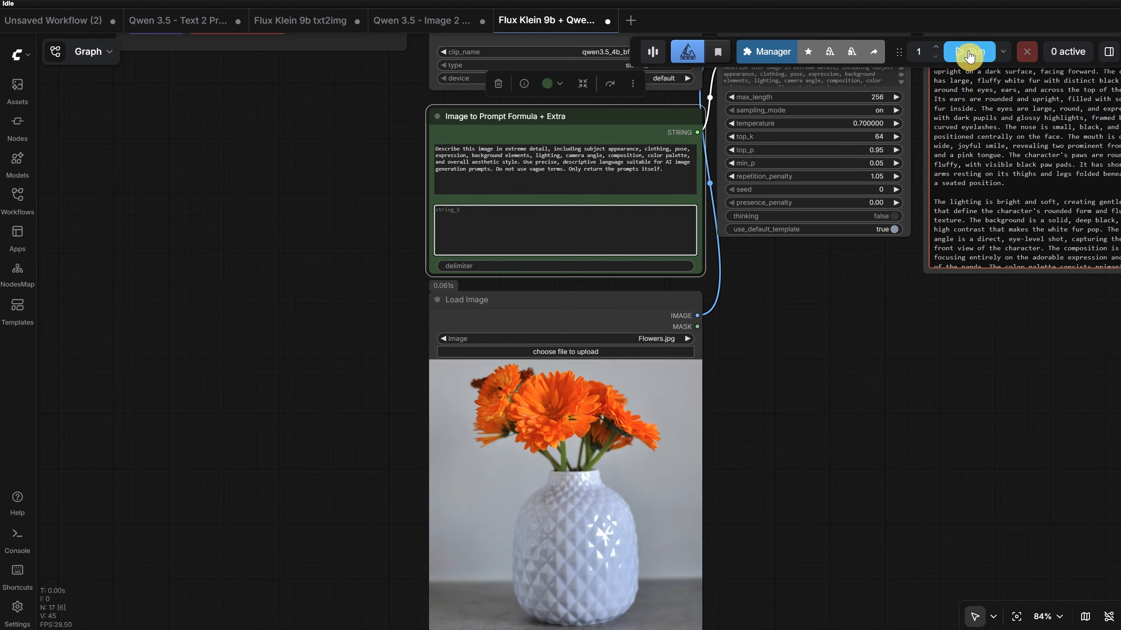
scroll(769, 360, "down", 6)
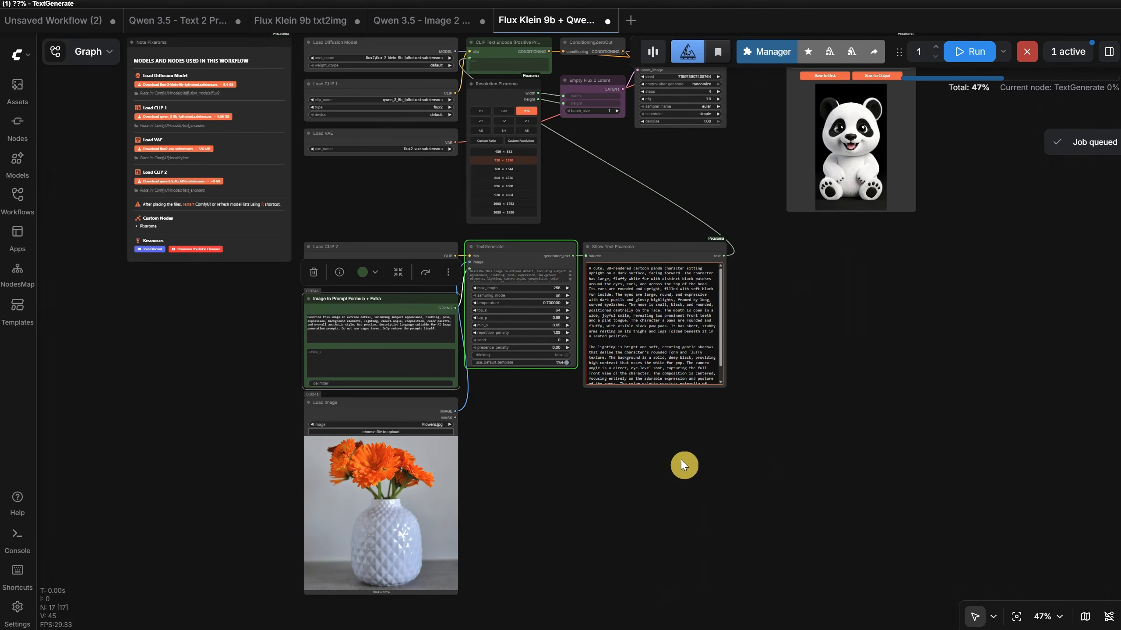
left_click_drag(761, 441, 719, 455)
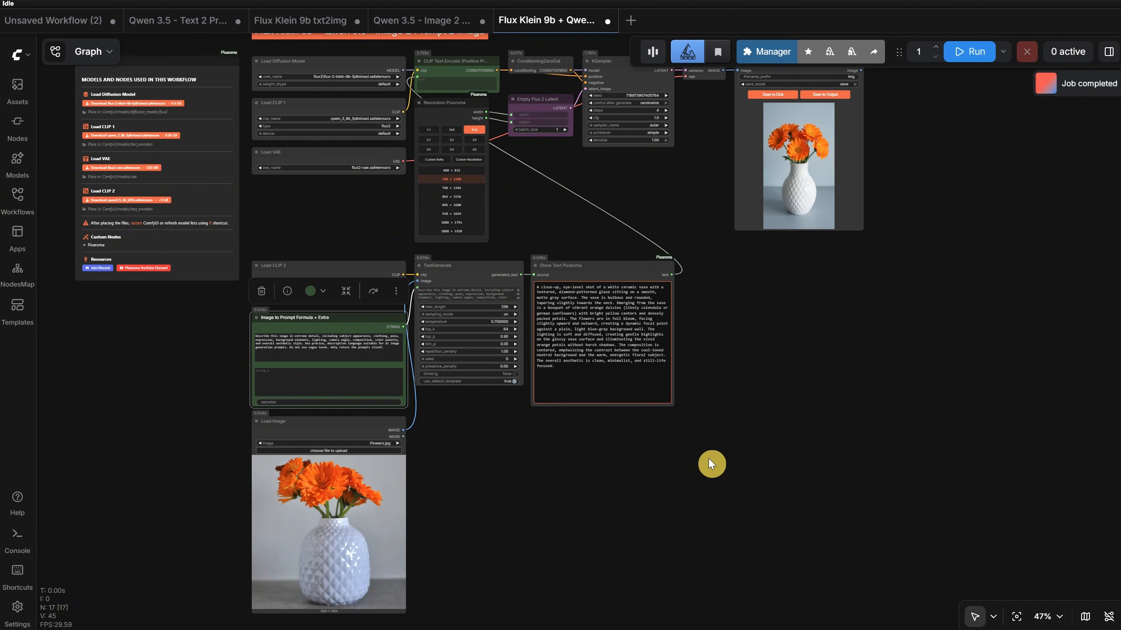
- Set the Resolution Pixaroma node to the 1:1 ratio, run the workflow again, and review the generated flower prompt
left_click(428, 129)
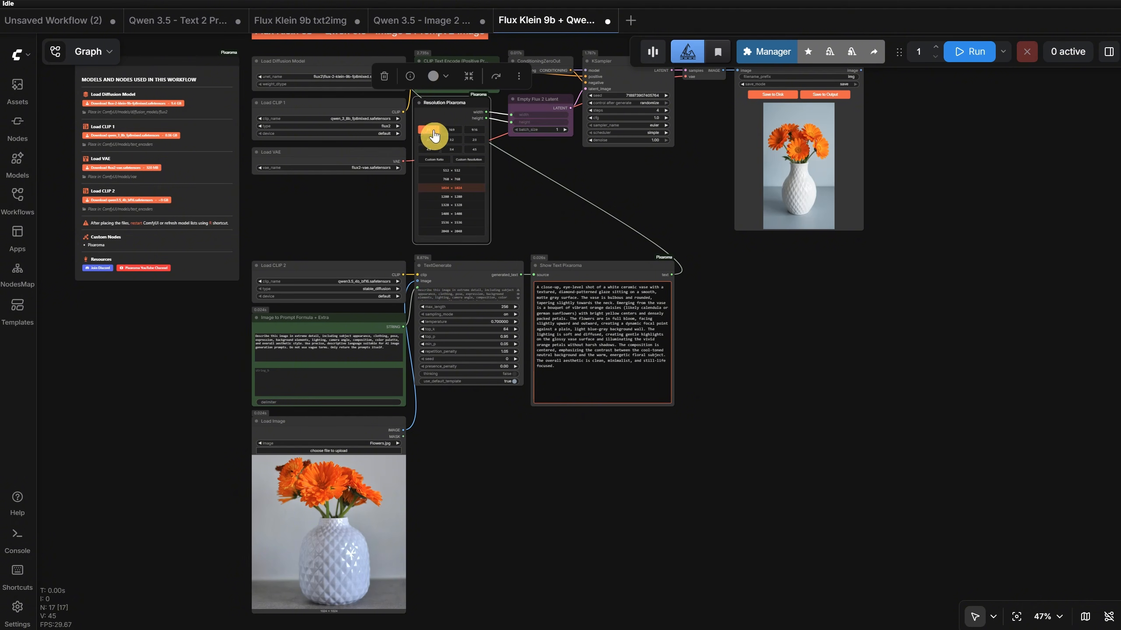
left_click(939, 49)
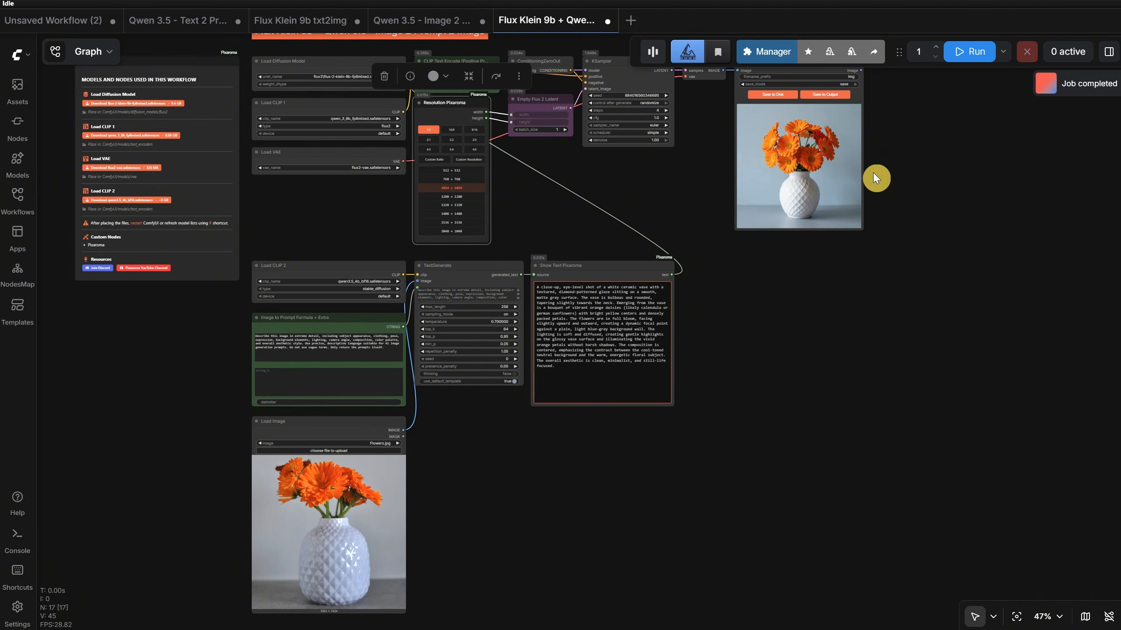
scroll(473, 411, "up", 6)
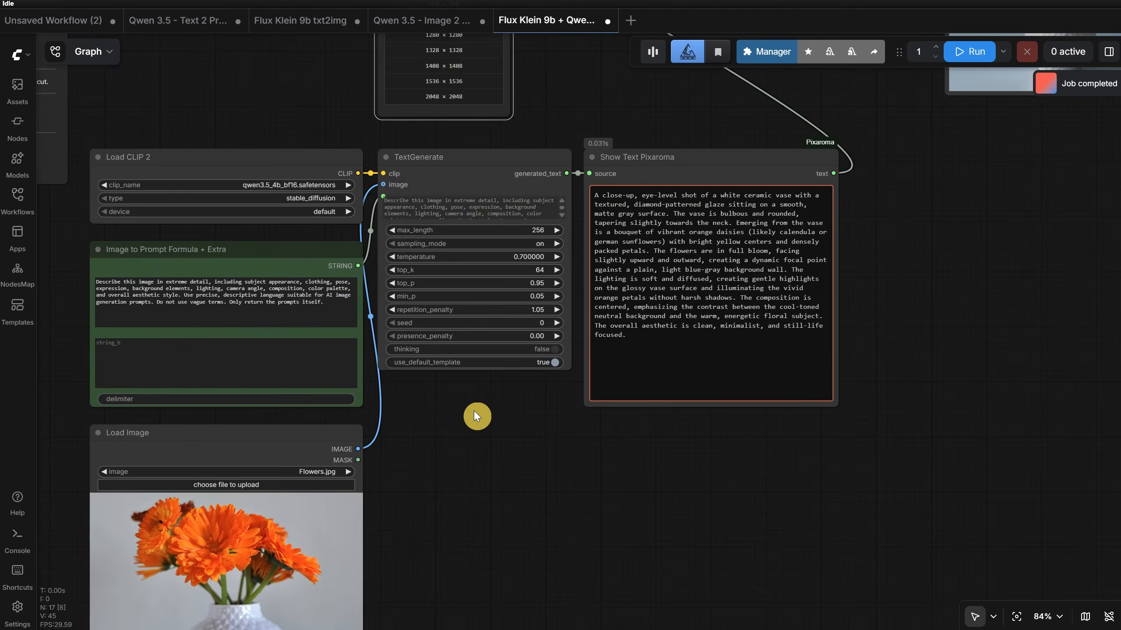
- Add the instruction "adjust the final prompt so instead of a photo it is a beautiful watercolor painting art style" to the Image to Prompt Formula node
scroll(474, 411, "up", 4)
left_click_drag(445, 428, 871, 313)
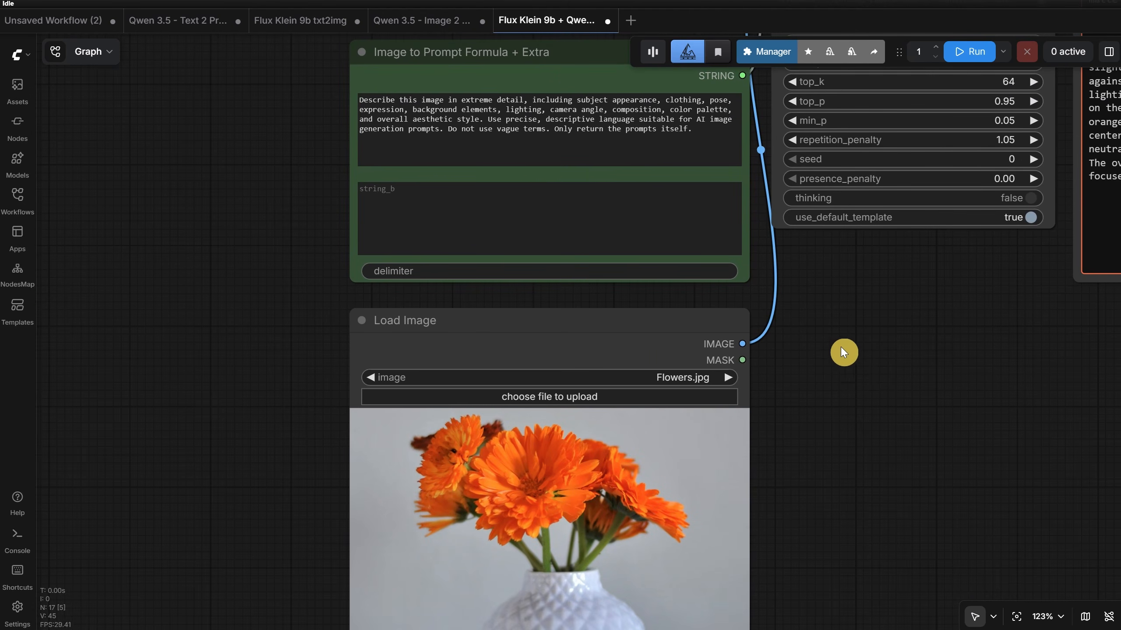
left_click_drag(842, 353, 837, 363)
left_click(535, 217)
type("adjust t")
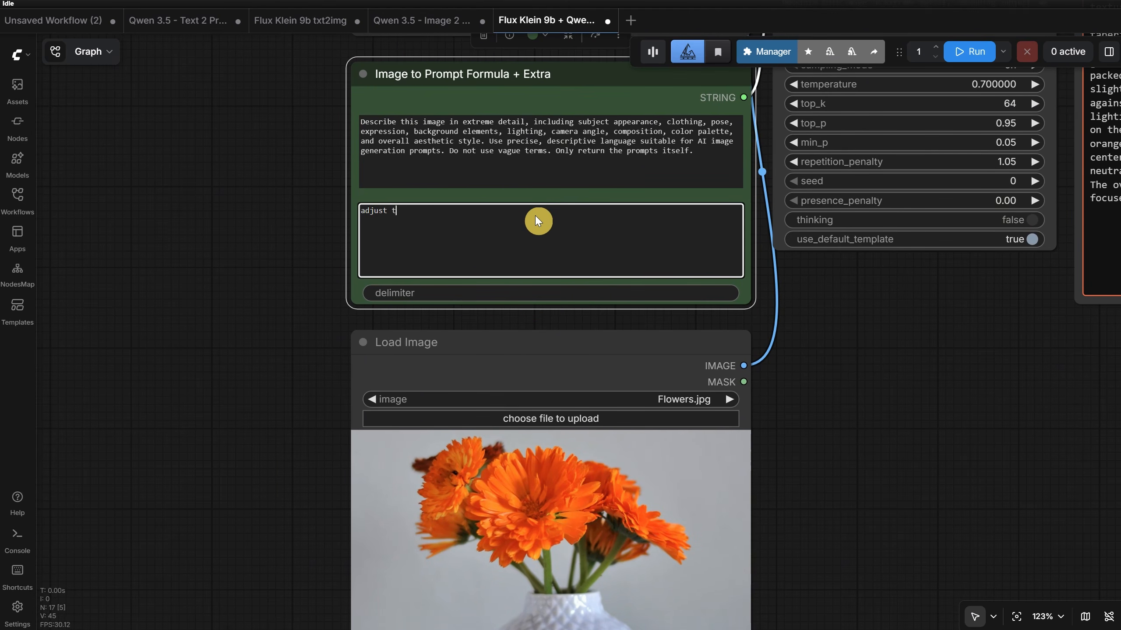
type("he final prompt so instead of a photo it is a beautiful wa")
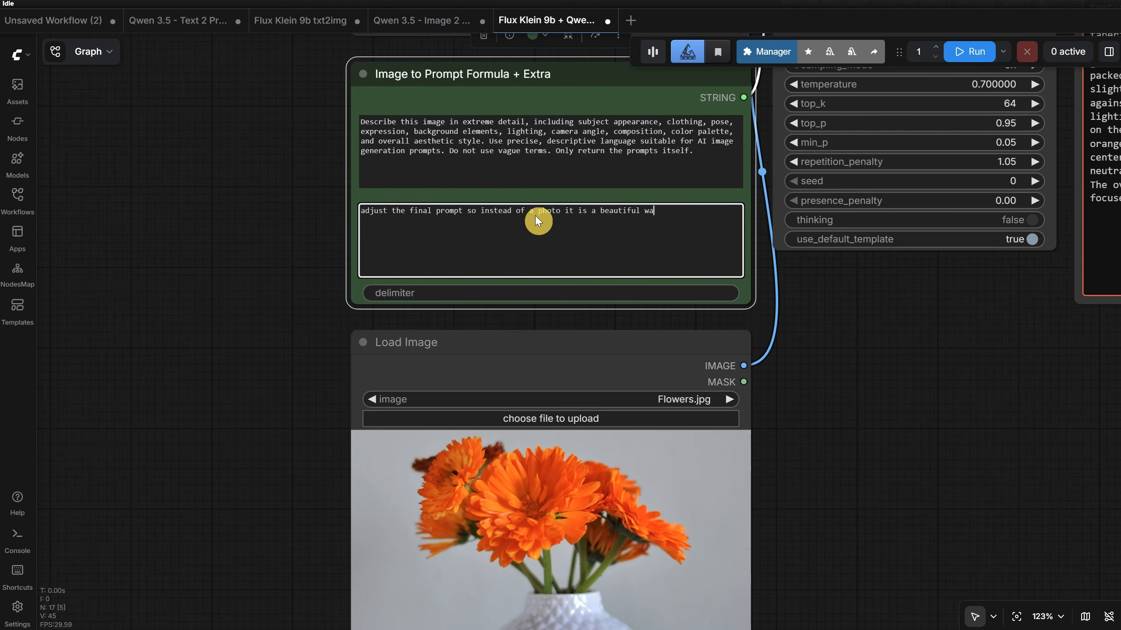
type("tercolor painting art style")
- Run the workflow with the watercolor instruction and review the generated prompt and flower image
left_click(967, 51)
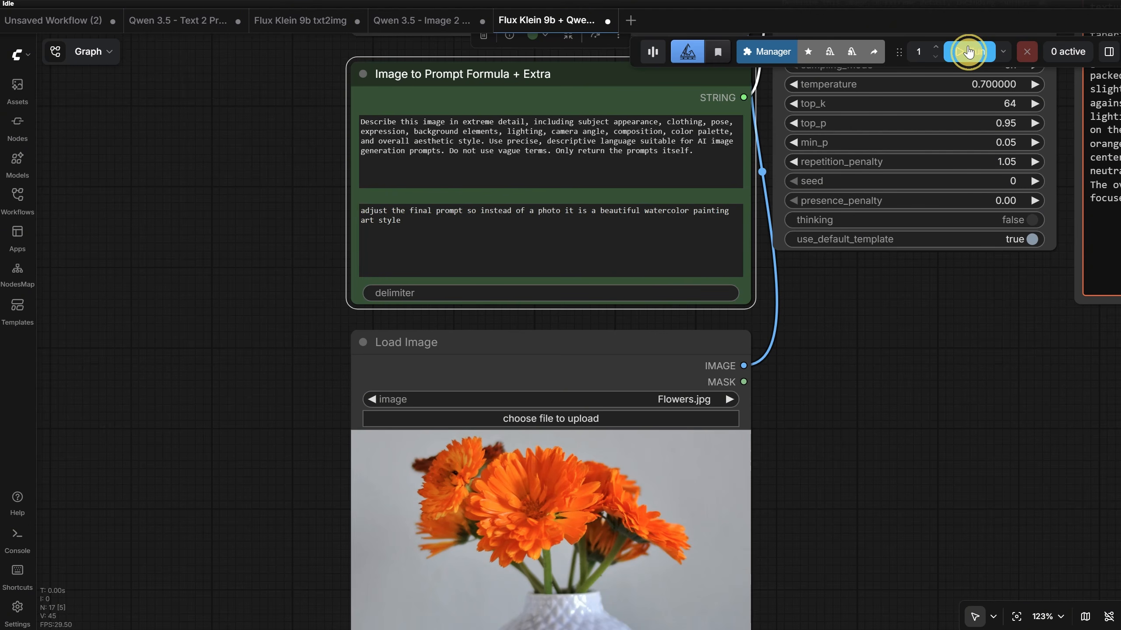
scroll(931, 479, "down", 3)
left_click_drag(861, 360, 673, 103)
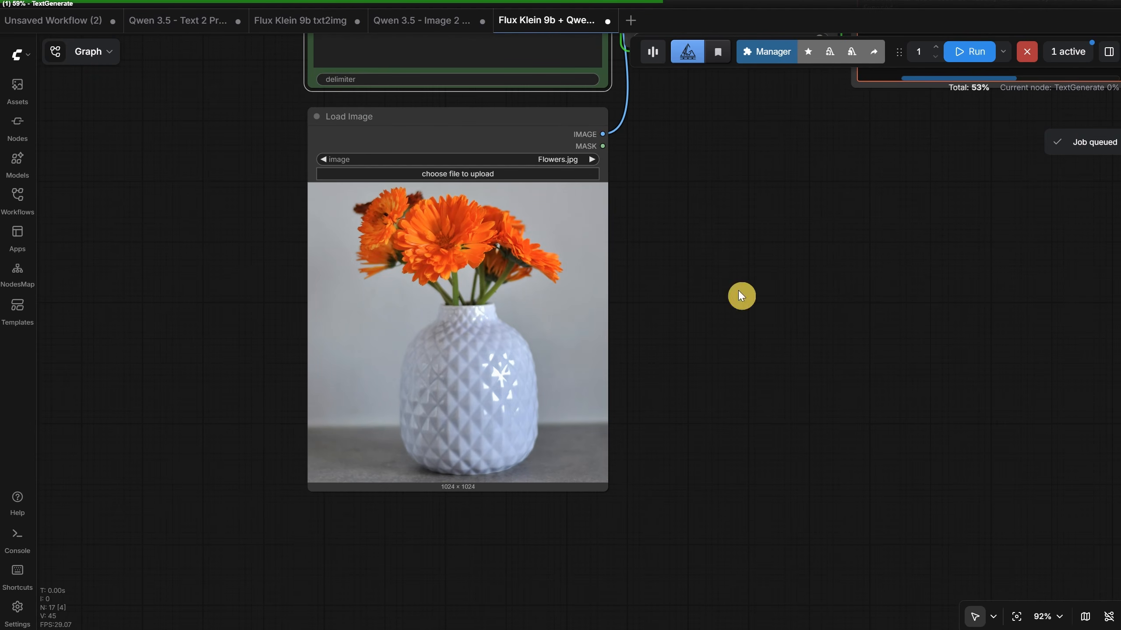
left_click_drag(900, 191, 687, 475)
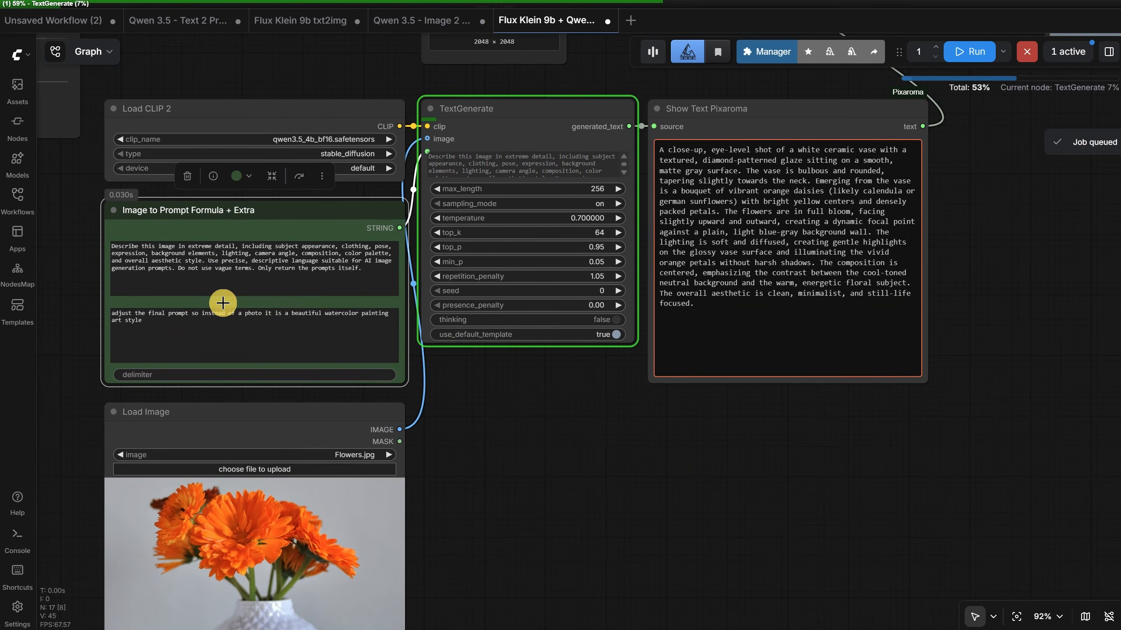
left_click_drag(964, 203, 463, 408)
scroll(753, 296, "down", 2)
scroll(640, 150, "up", 4)
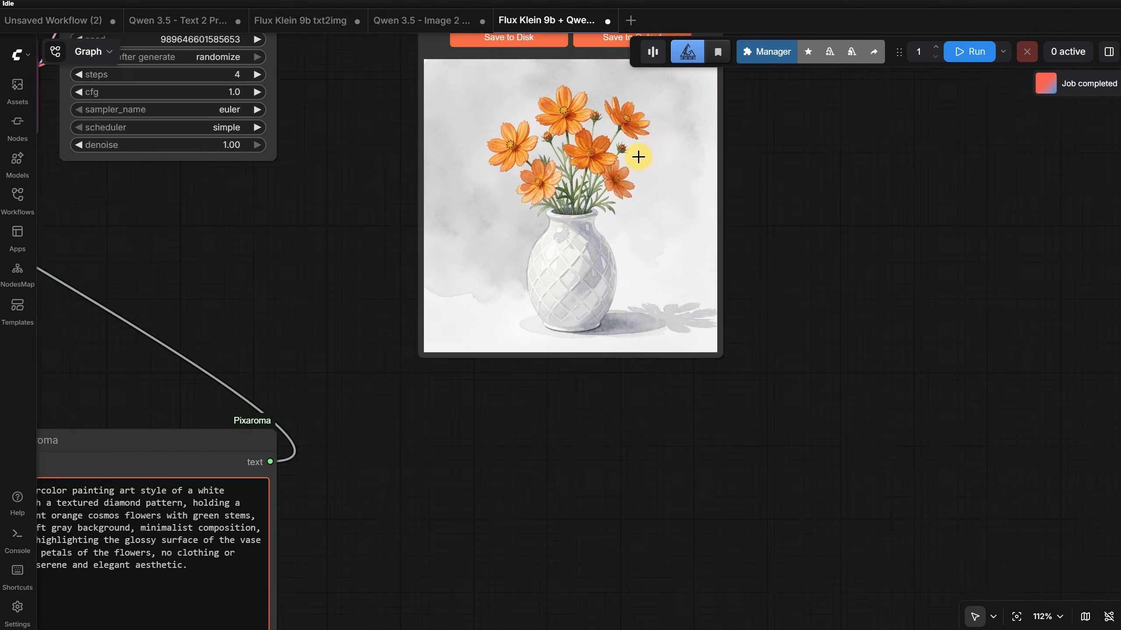
scroll(637, 157, "up", 3)
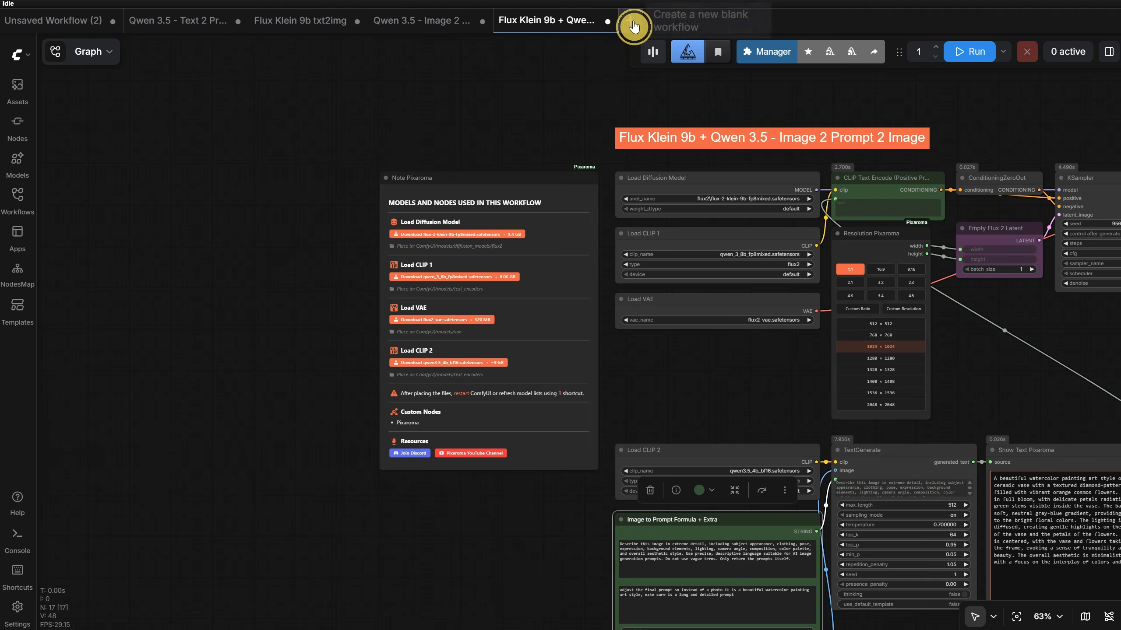
- Create a new blank workflow and add a Note Pixaroma node to it
left_click(634, 26)
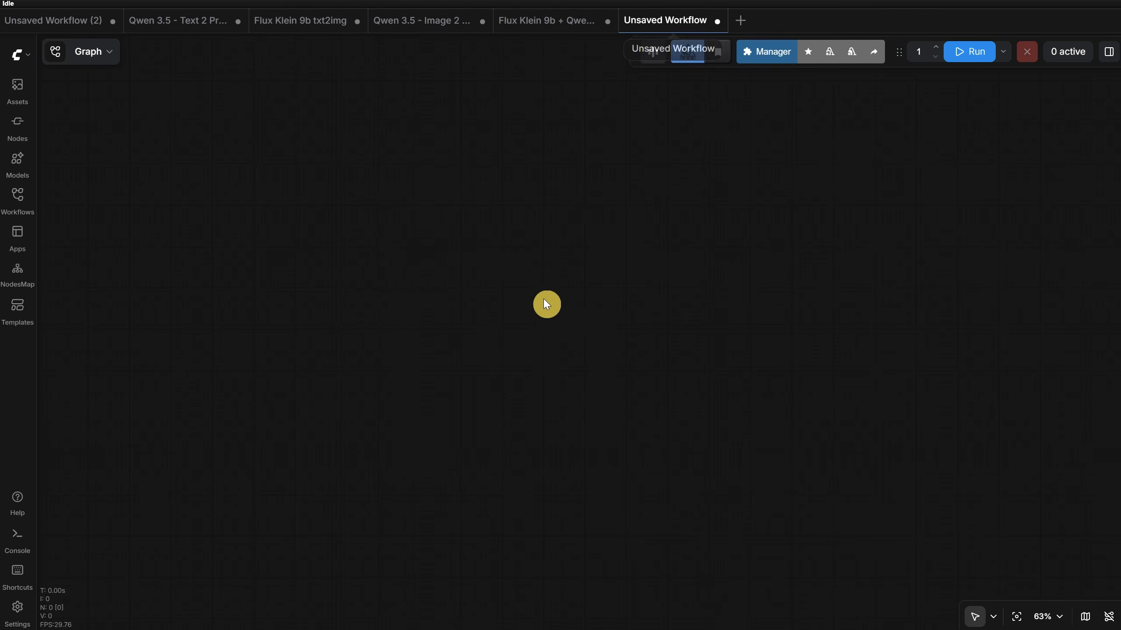
double_click(544, 303)
type("note")
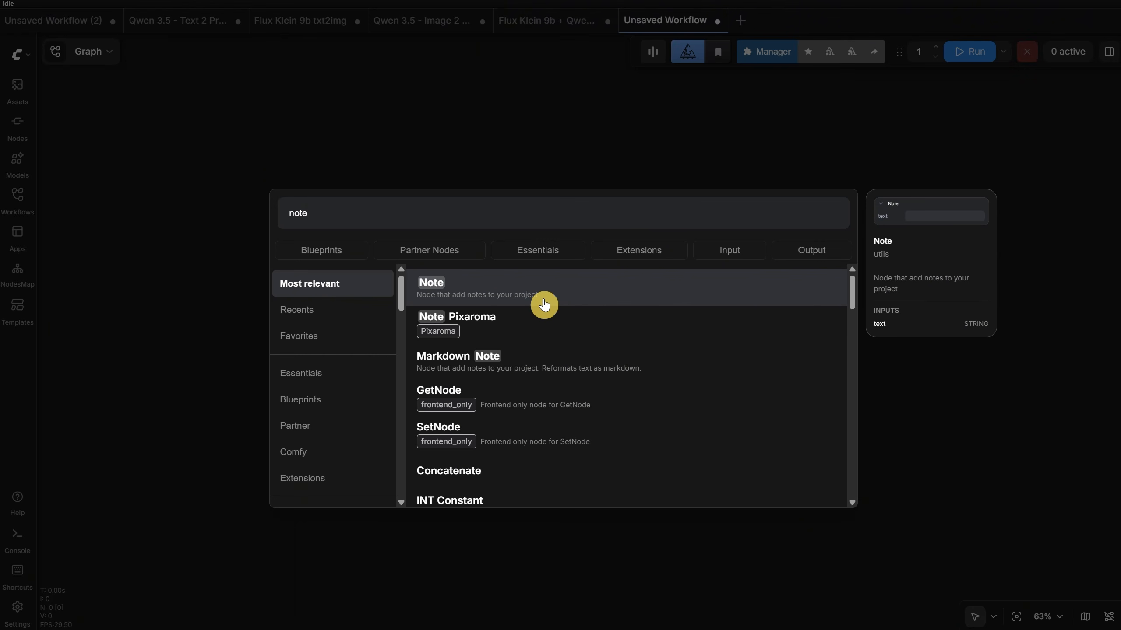
left_click(543, 326)
scroll(563, 251, "up", 5)
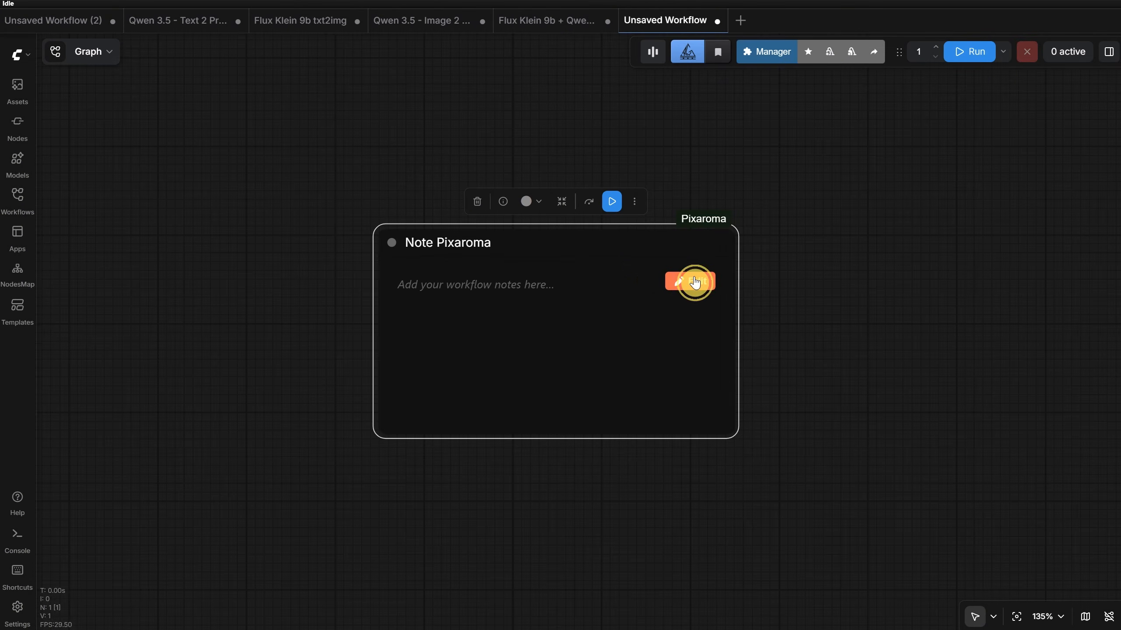
- Open the note for editing and insert a medium-sized cube icon in orange #f66744
left_click(690, 281)
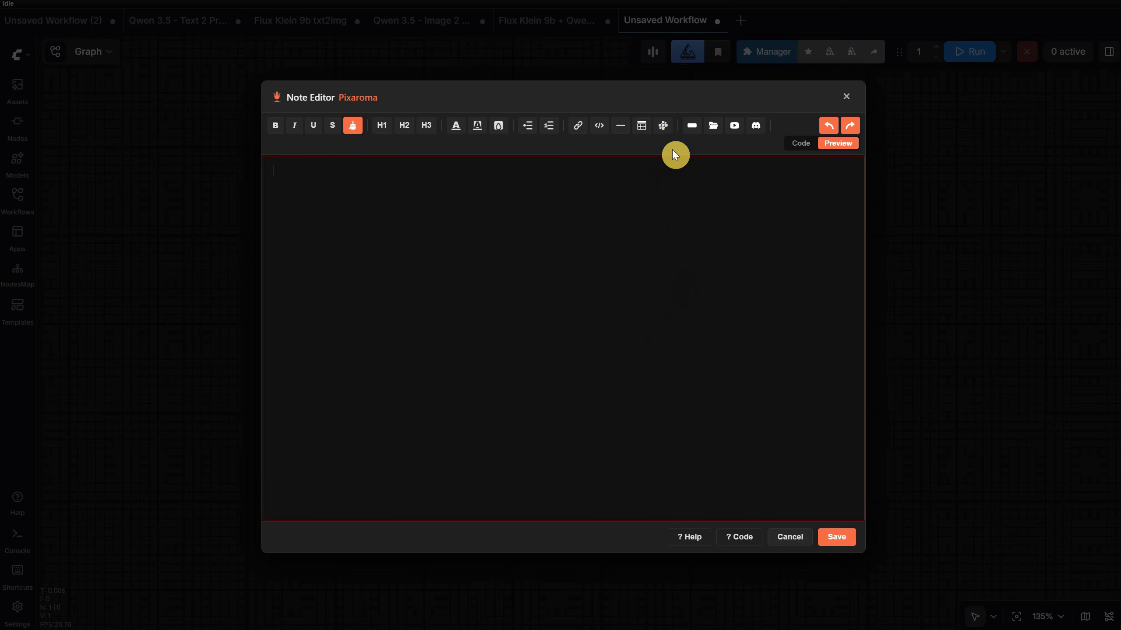
left_click(663, 125)
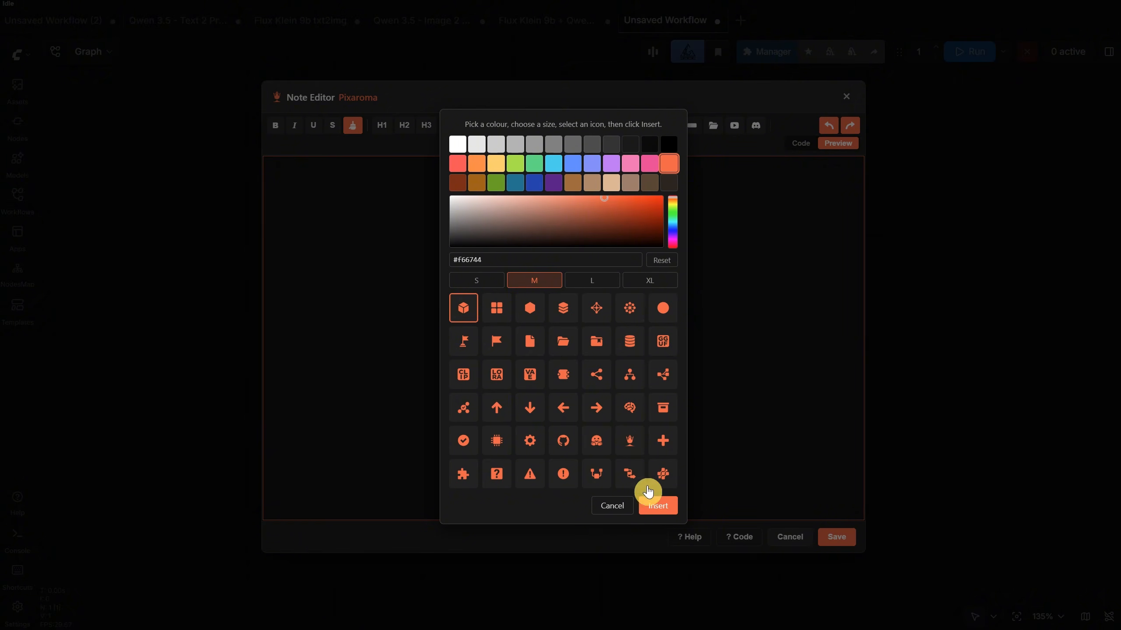
left_click(662, 509)
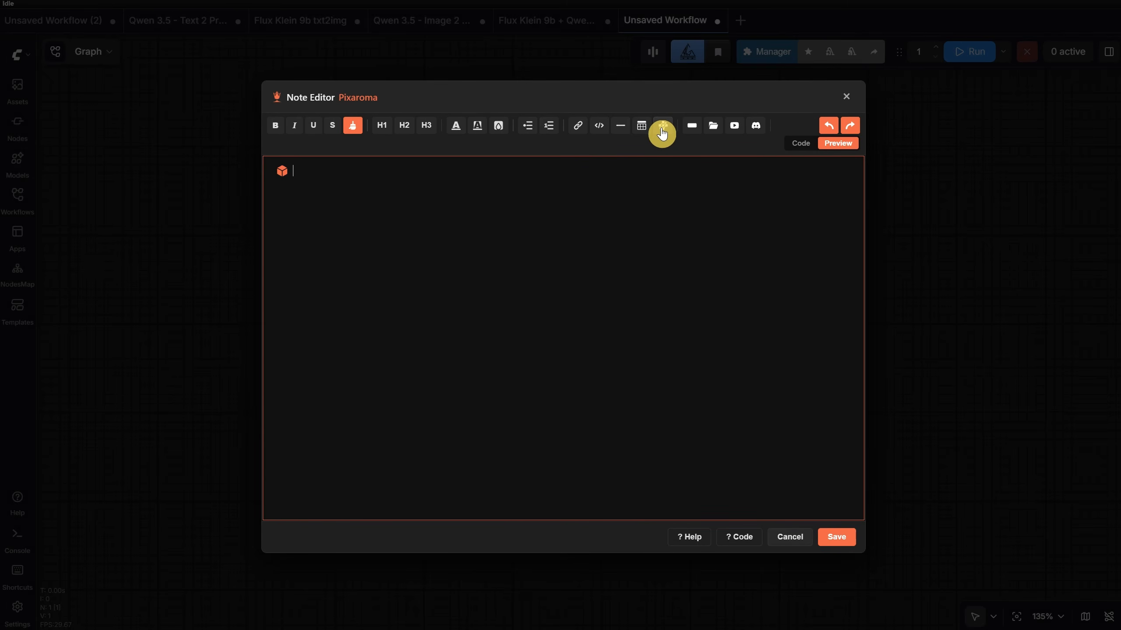
- Insert an XL share icon with three connected dots in teal #1adea8 after the cube icon
left_click(661, 128)
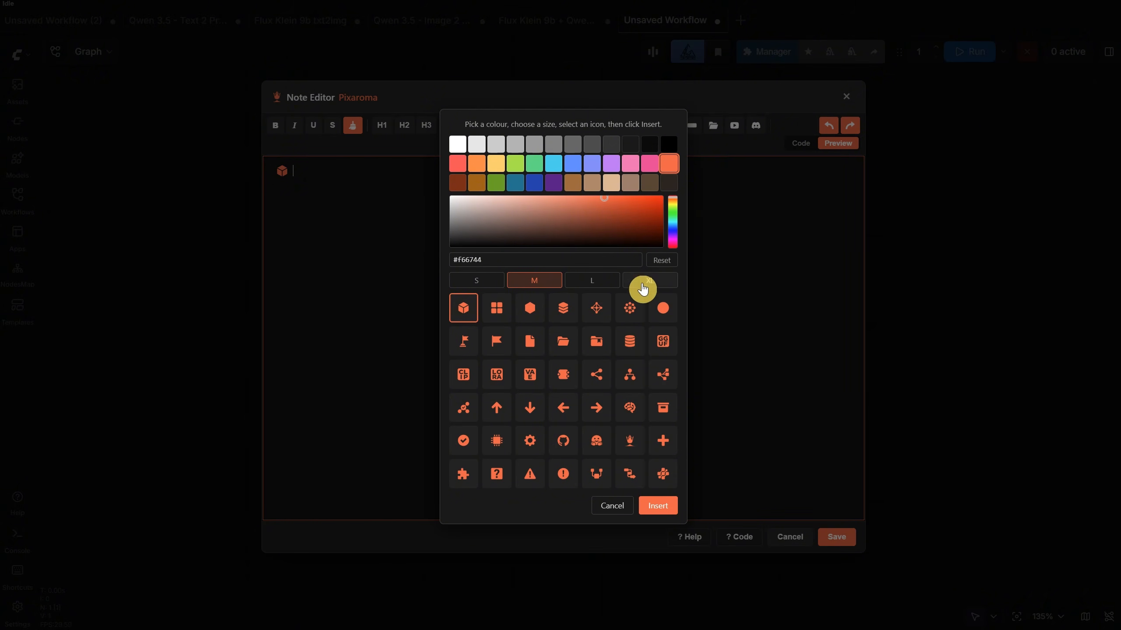
left_click(641, 290)
left_click(671, 228)
left_click(671, 219)
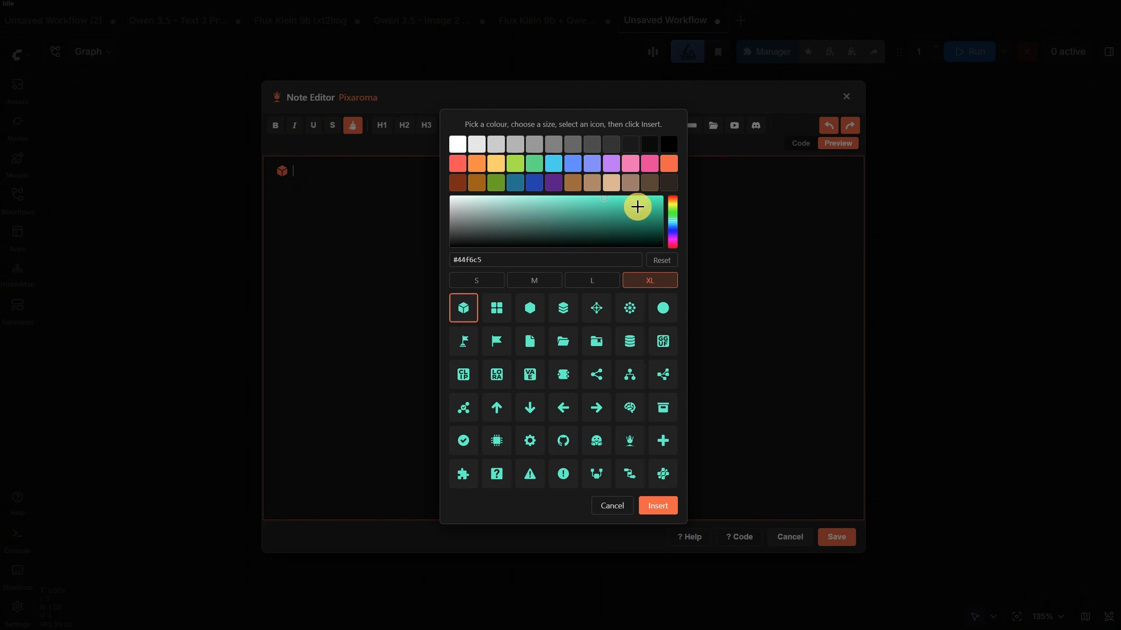
left_click(637, 202)
left_click(597, 379)
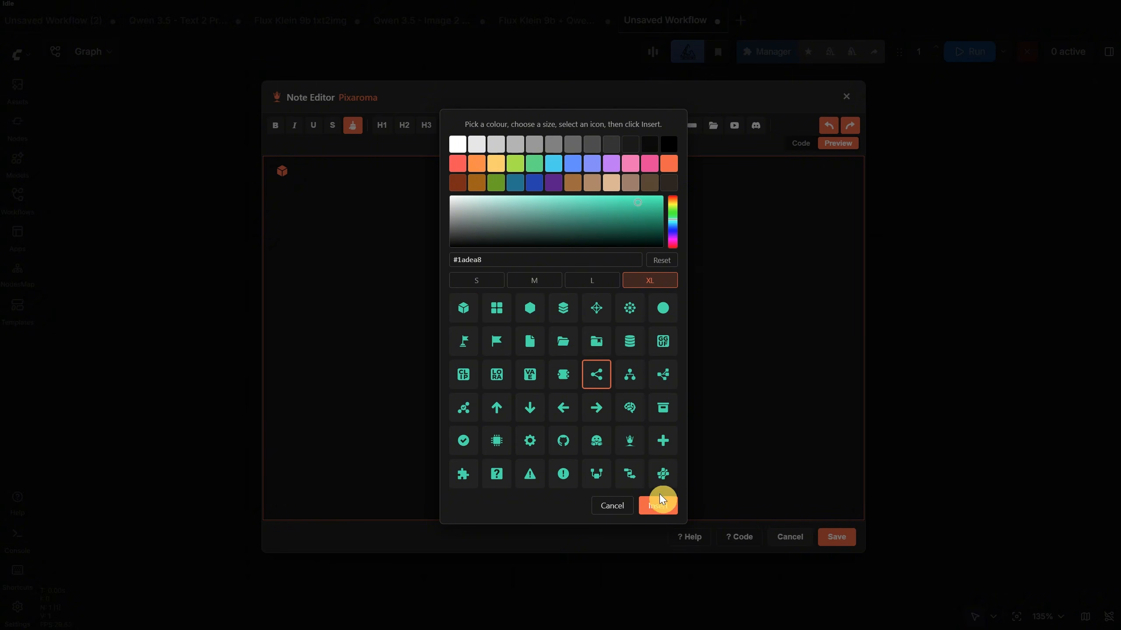
left_click(663, 507)
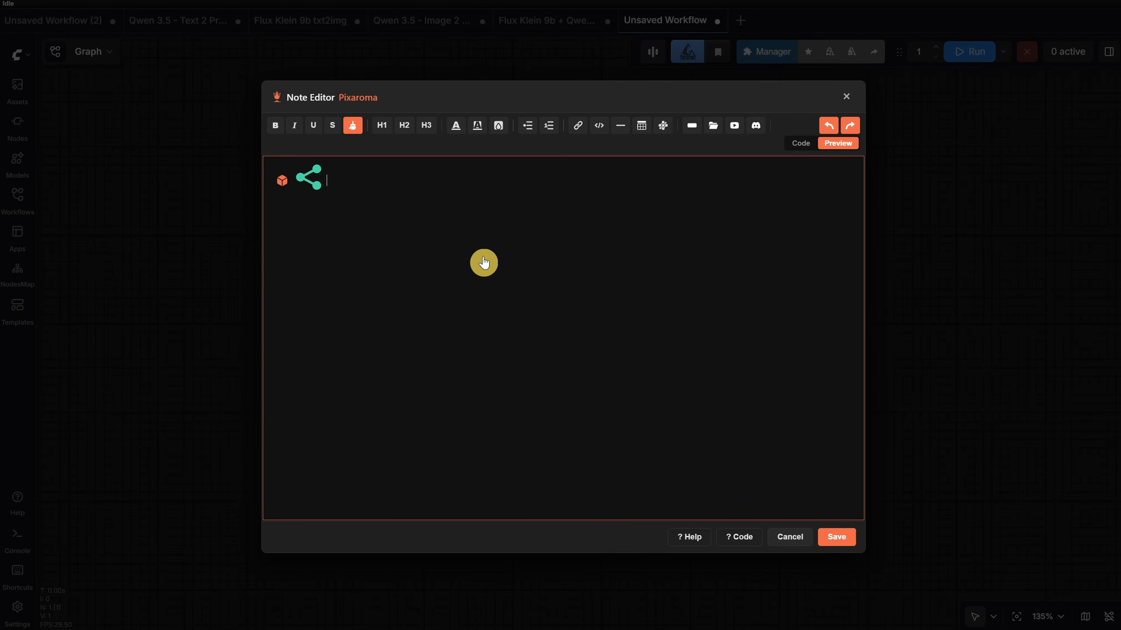
- Add the text "tesasdaa" after the icons, format it as an H1 heading, and save the note
type("tesasdaa")
left_click(422, 200)
left_click(424, 129)
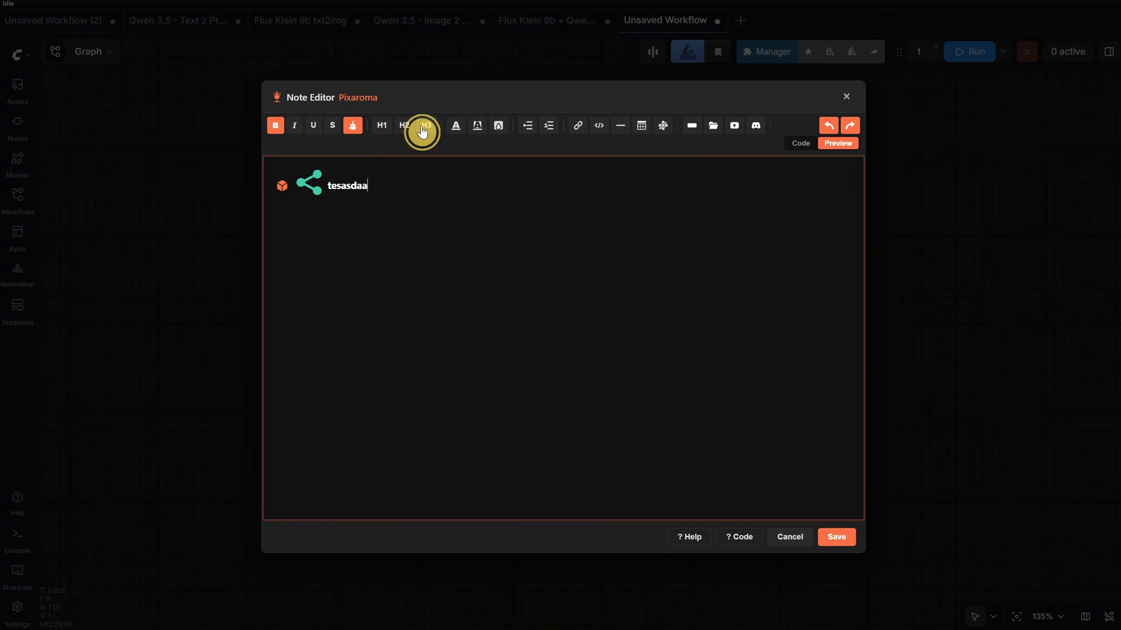
left_click(380, 127)
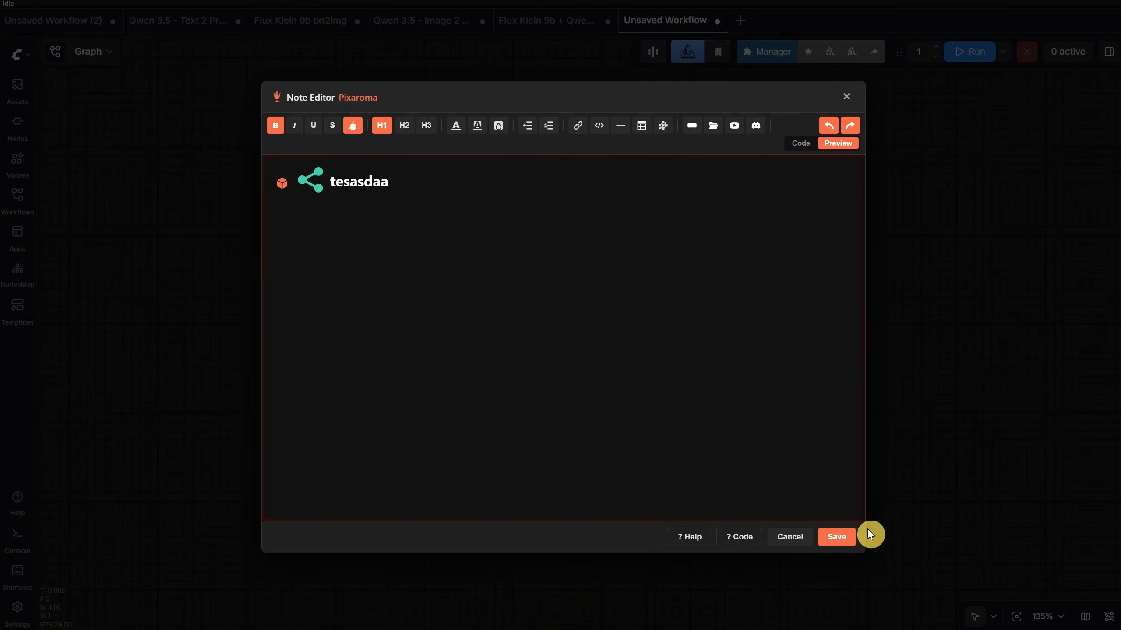
left_click(841, 541)
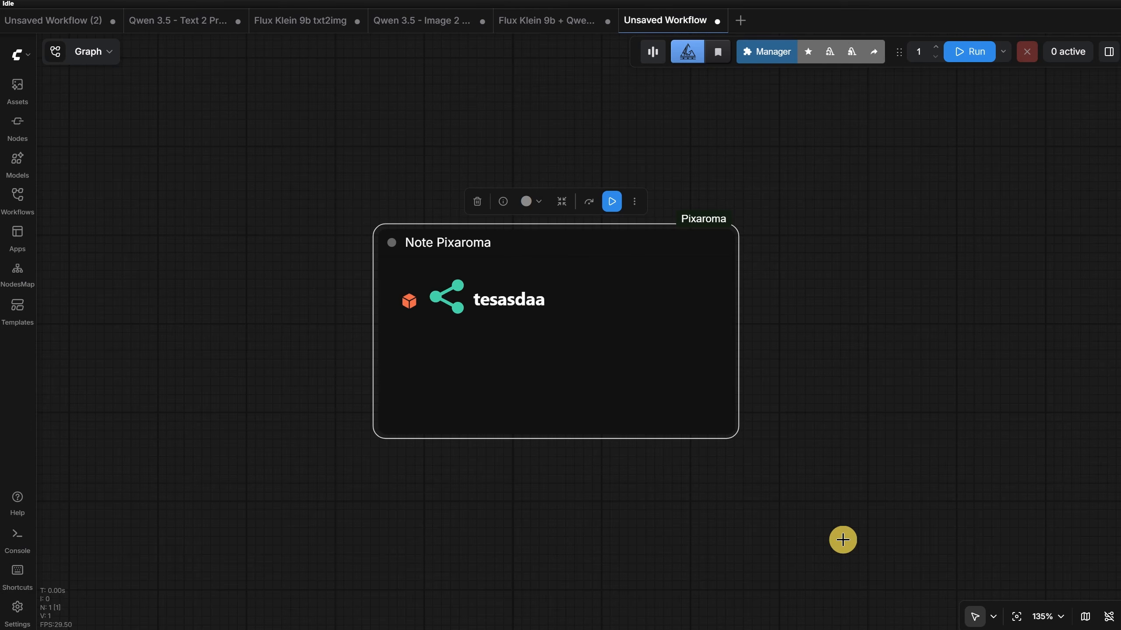
- Reopen the note, try orange and reddish-brown backgrounds, and set the background to the custom dark purple #1c102b
mouse_move(592, 361)
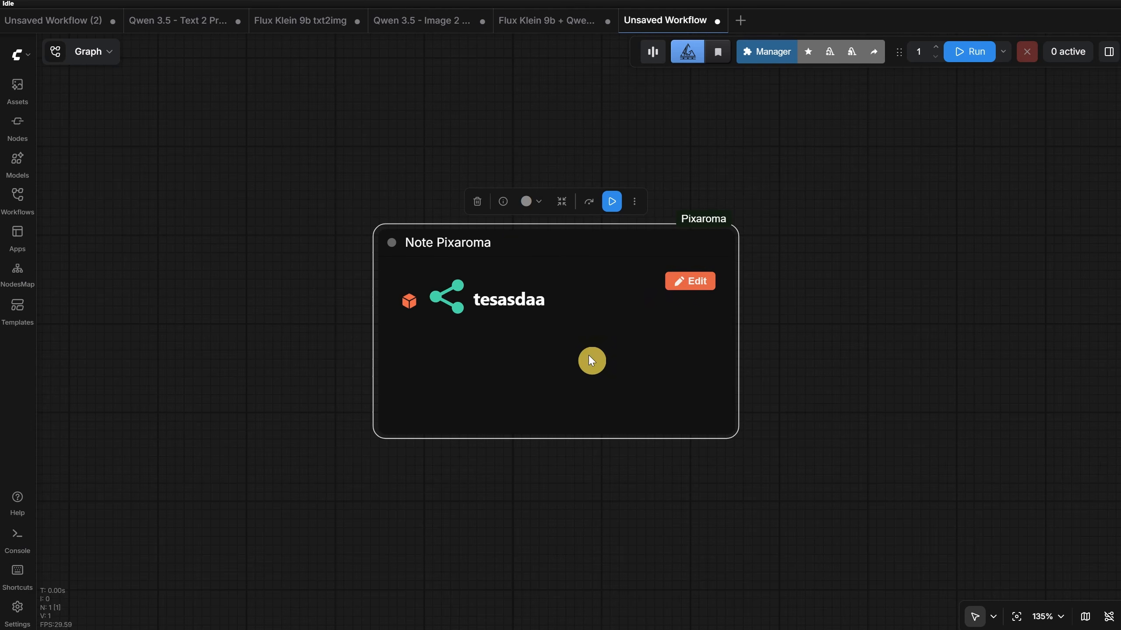
left_click(683, 280)
left_click(496, 128)
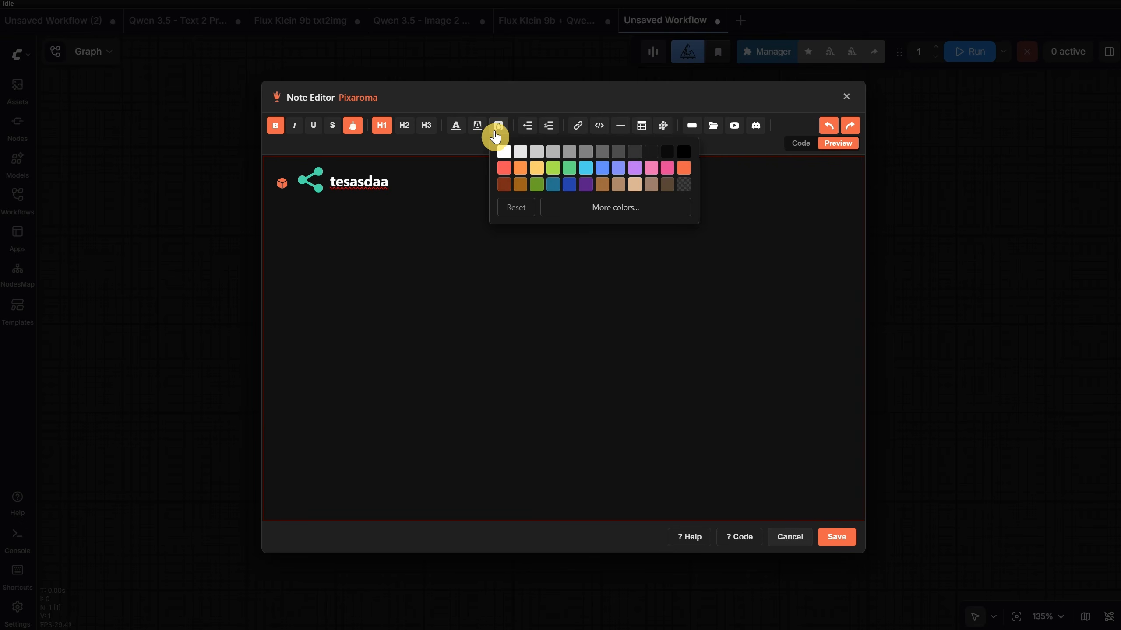
left_click(521, 172)
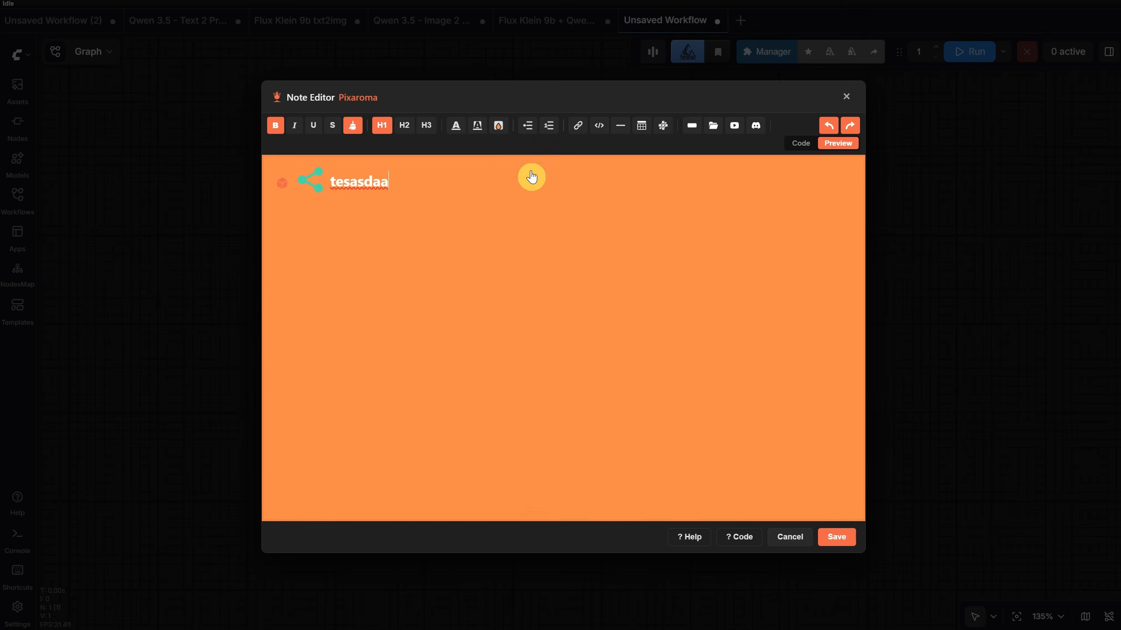
left_click(498, 127)
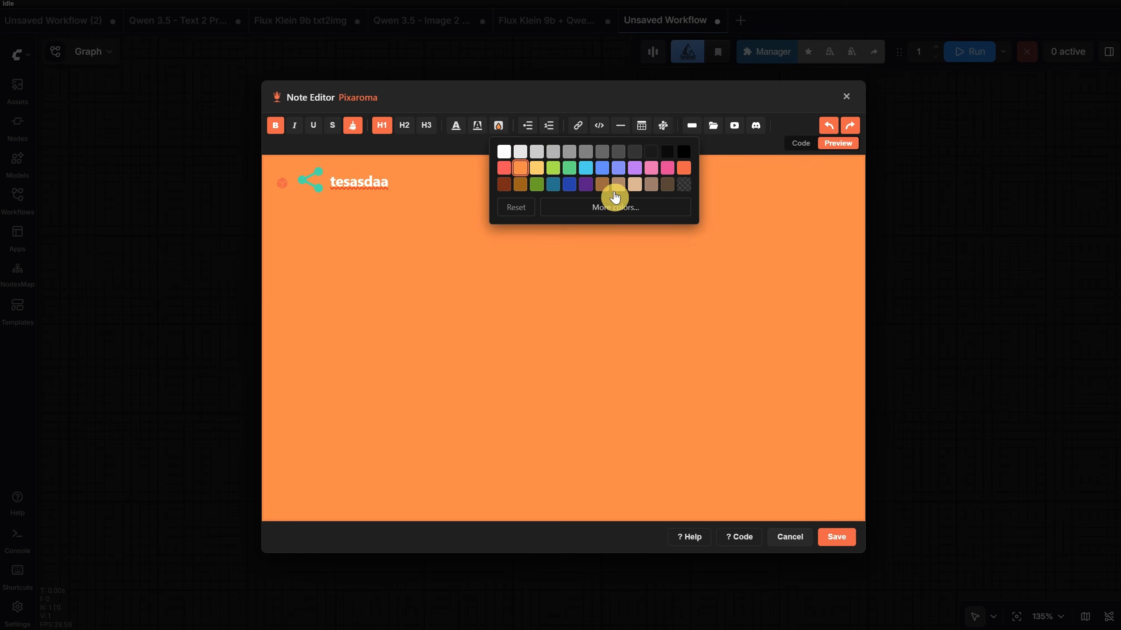
left_click(504, 184)
left_click(502, 129)
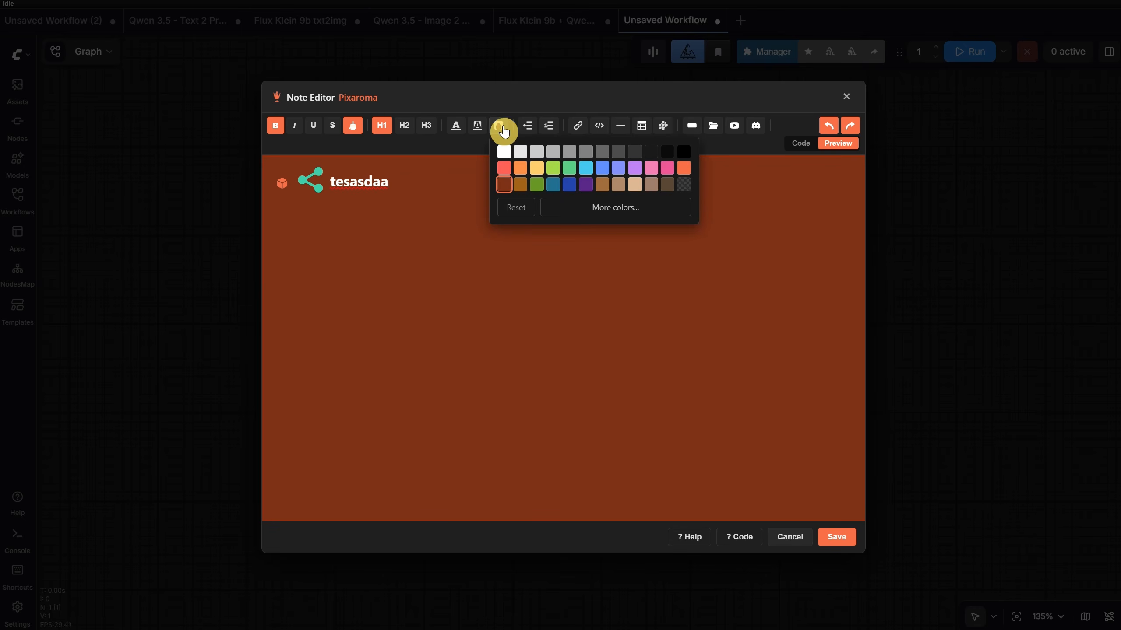
left_click(625, 209)
left_click(565, 353)
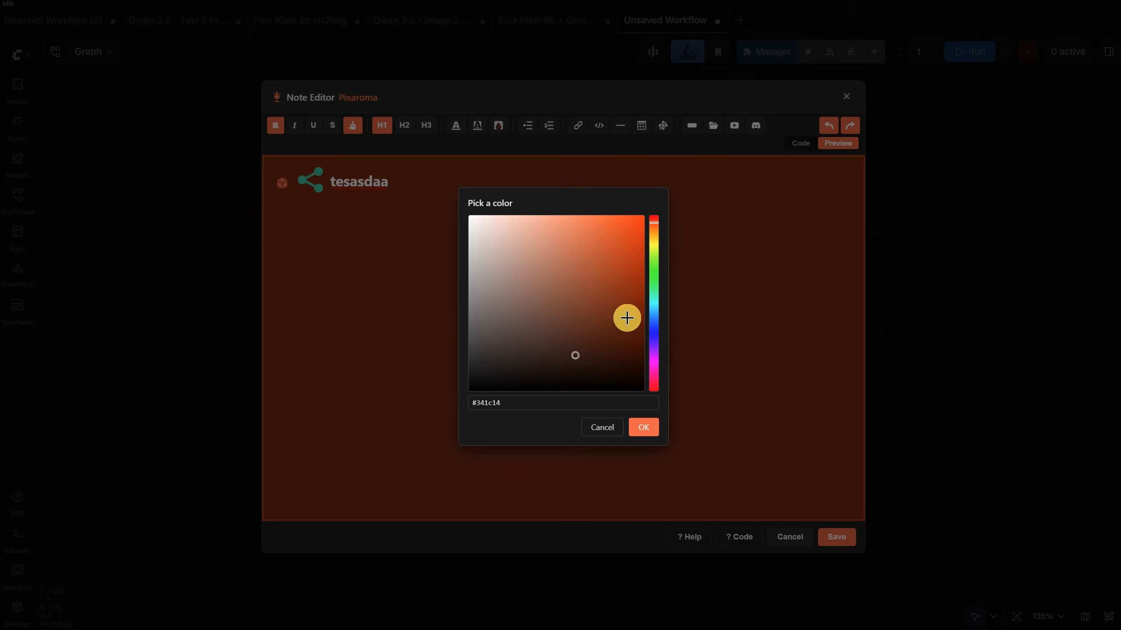
left_click(655, 343)
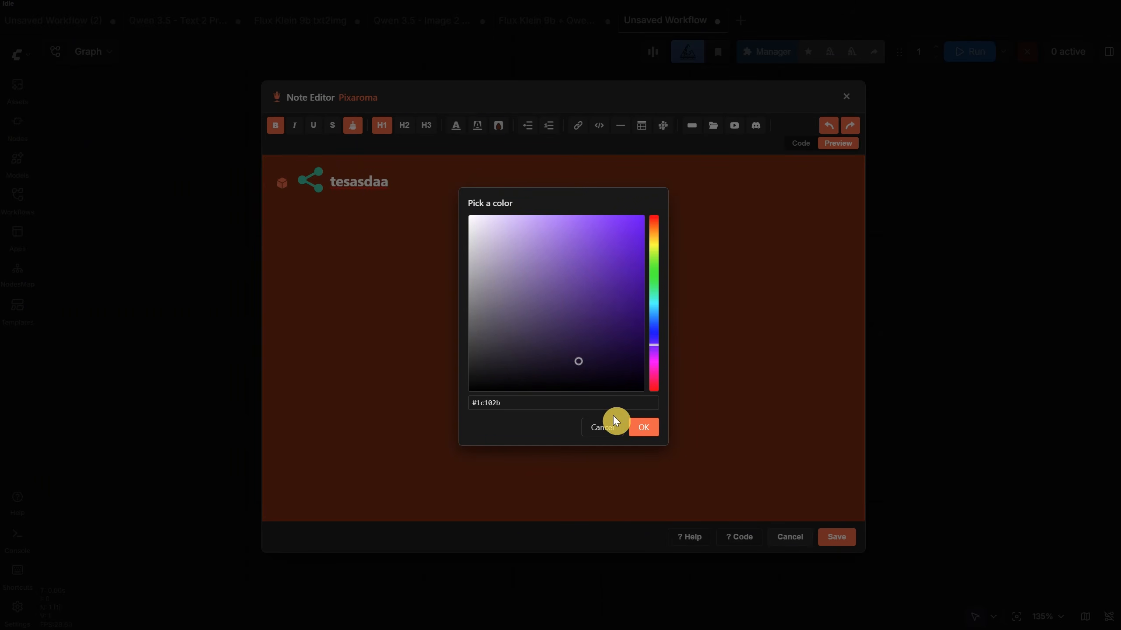
left_click(642, 427)
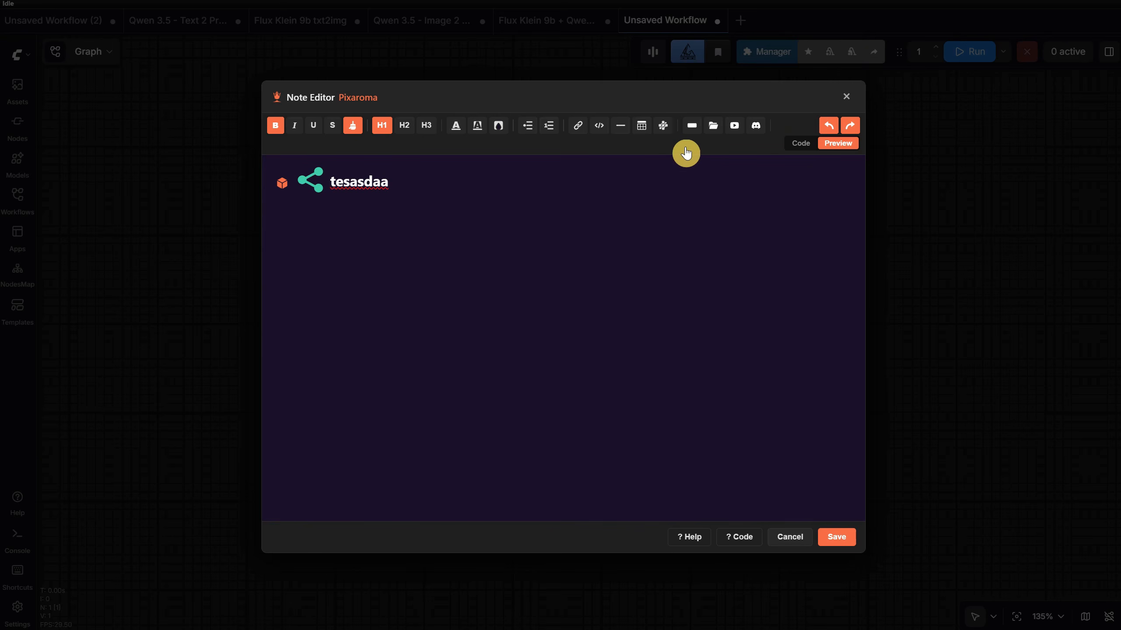
left_click(693, 127)
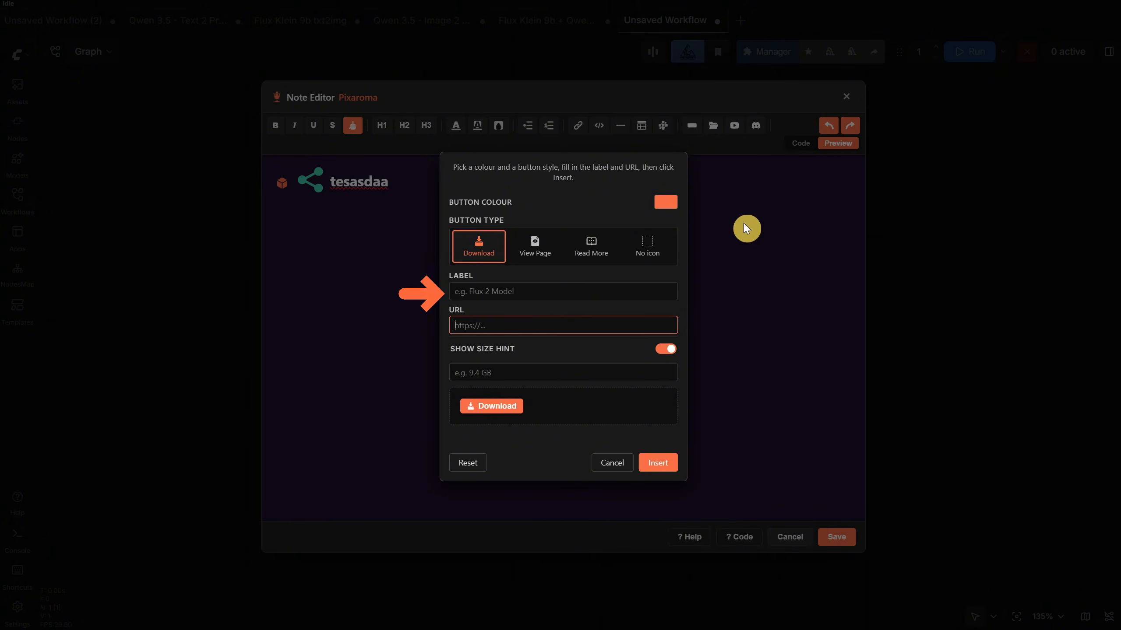
type("http://127.0.0.1:8188/")
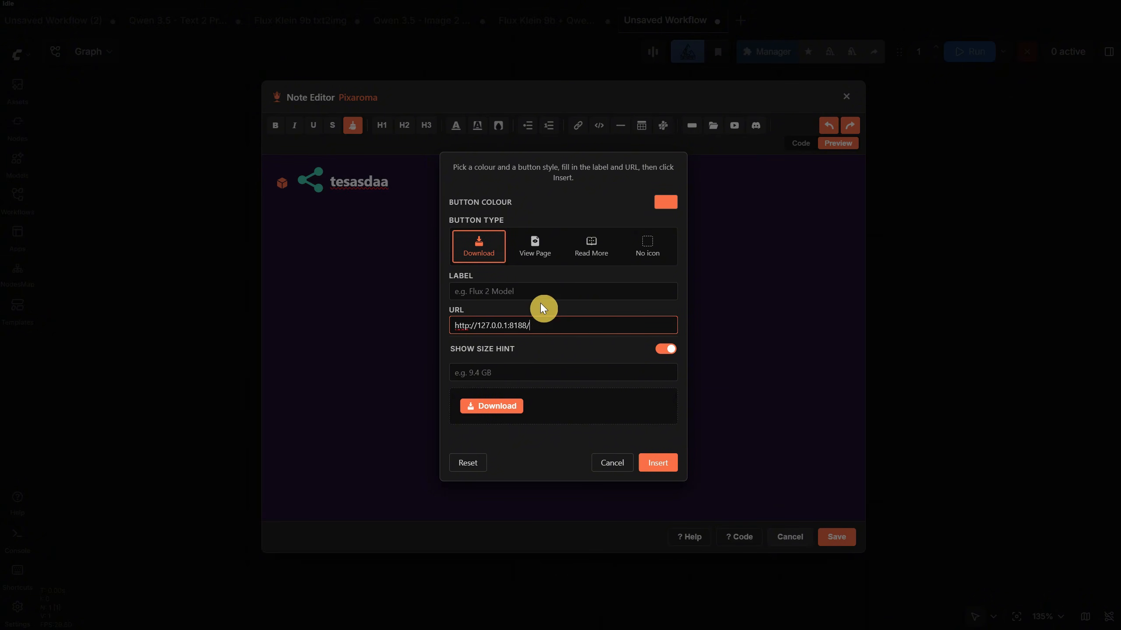
left_click(538, 290)
type("test")
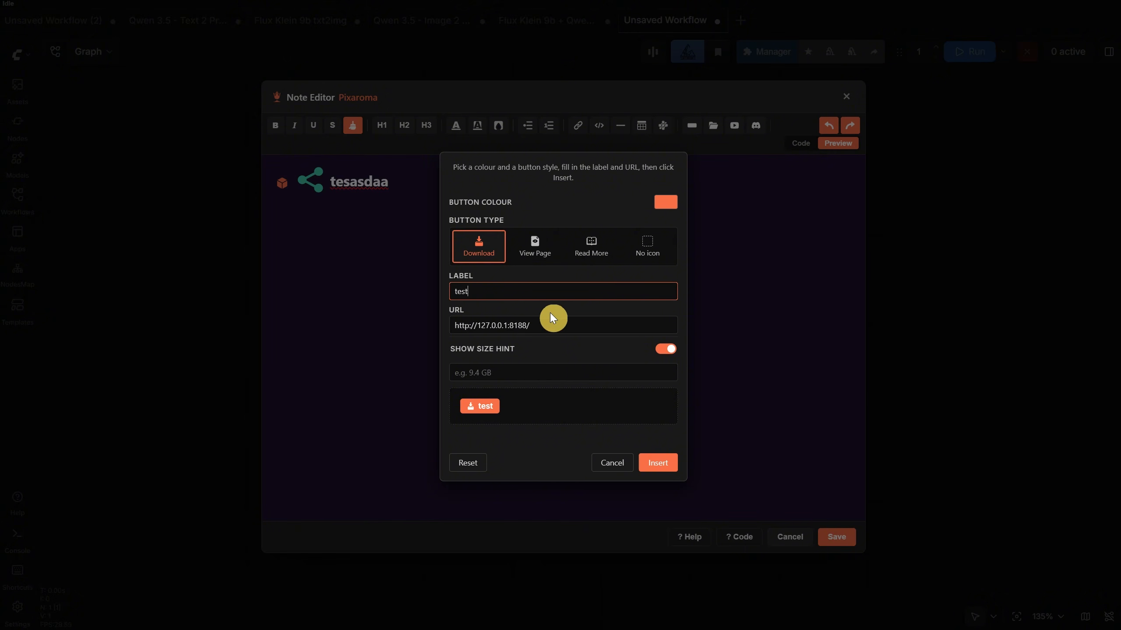
left_click(661, 350)
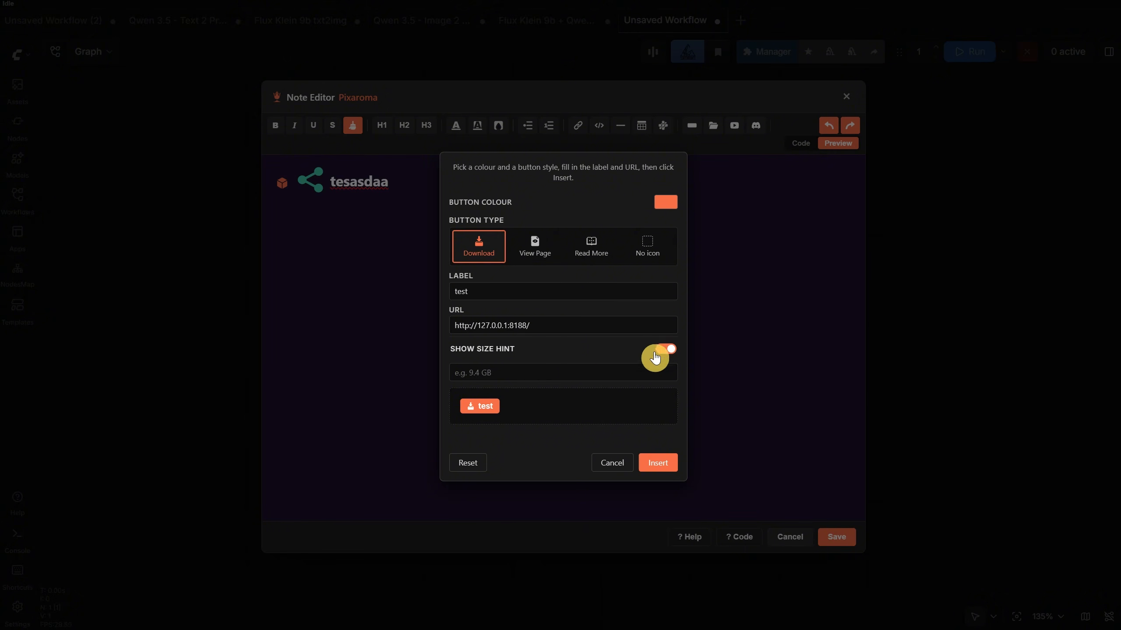
left_click(590, 374)
type("5 gb")
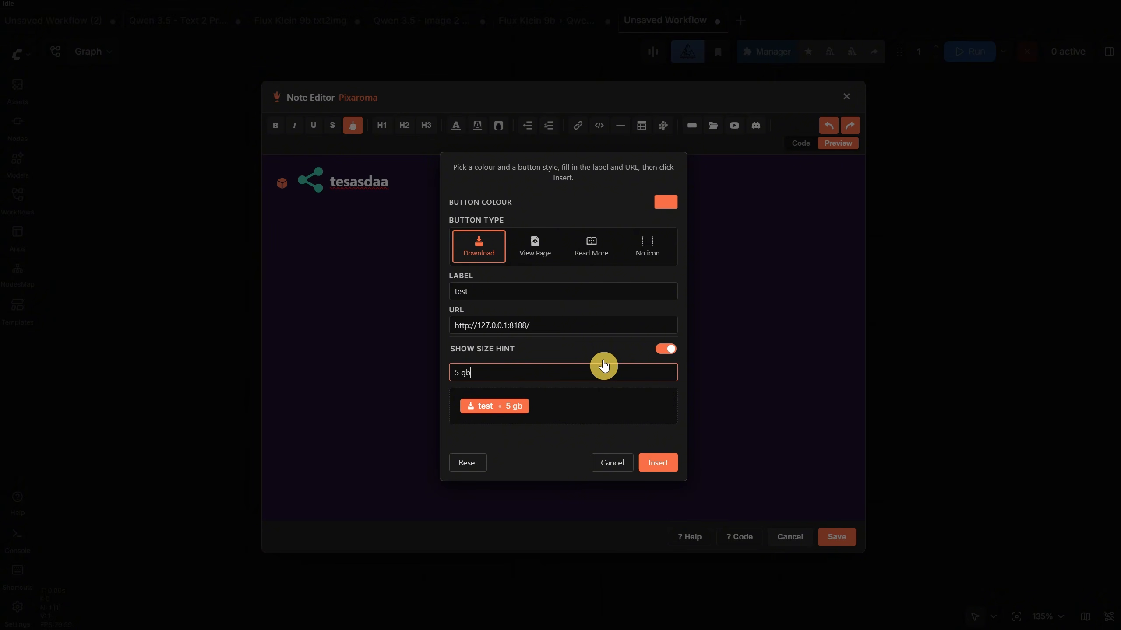
left_click(659, 462)
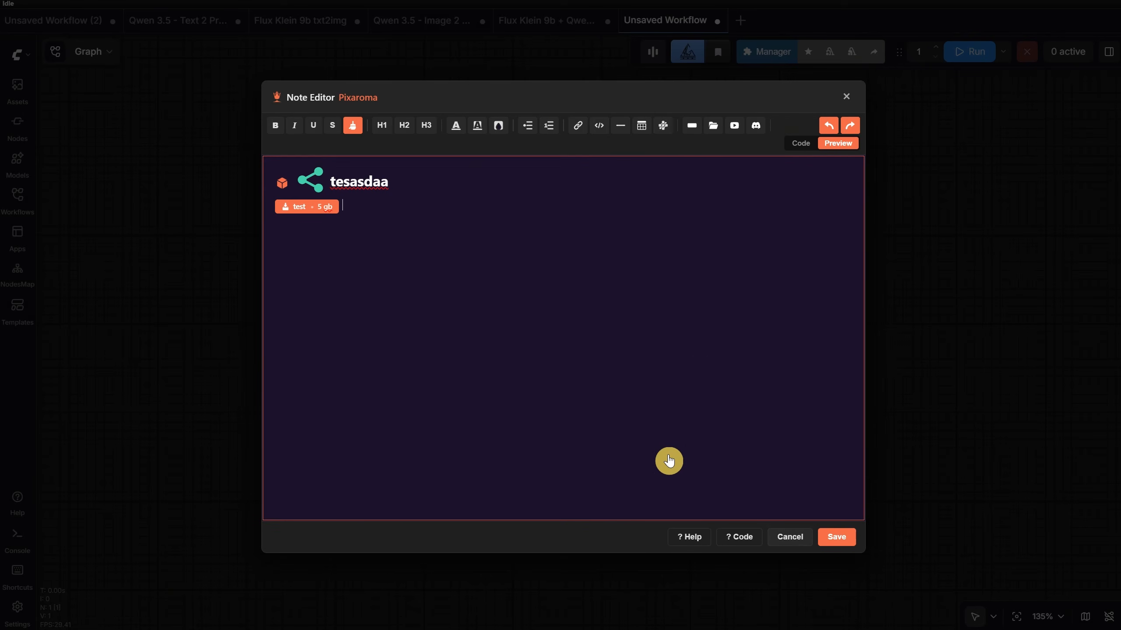
- Save the note, reopen it, and change the "test" button to a dark green View Page button
left_click(838, 539)
left_click(699, 282)
left_click(333, 214)
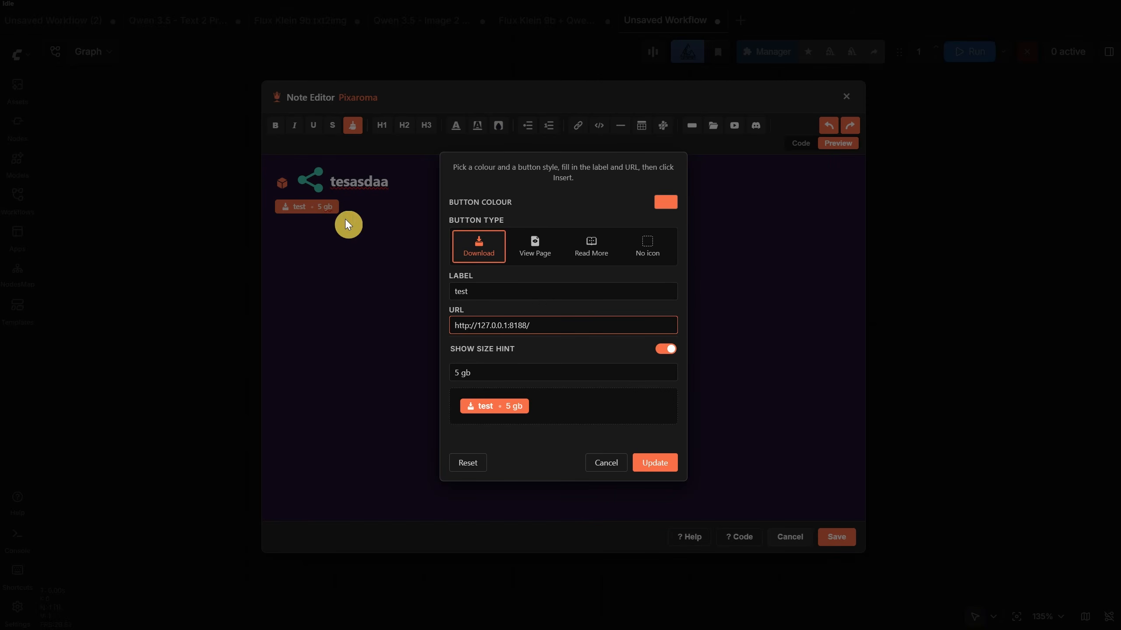
left_click(664, 204)
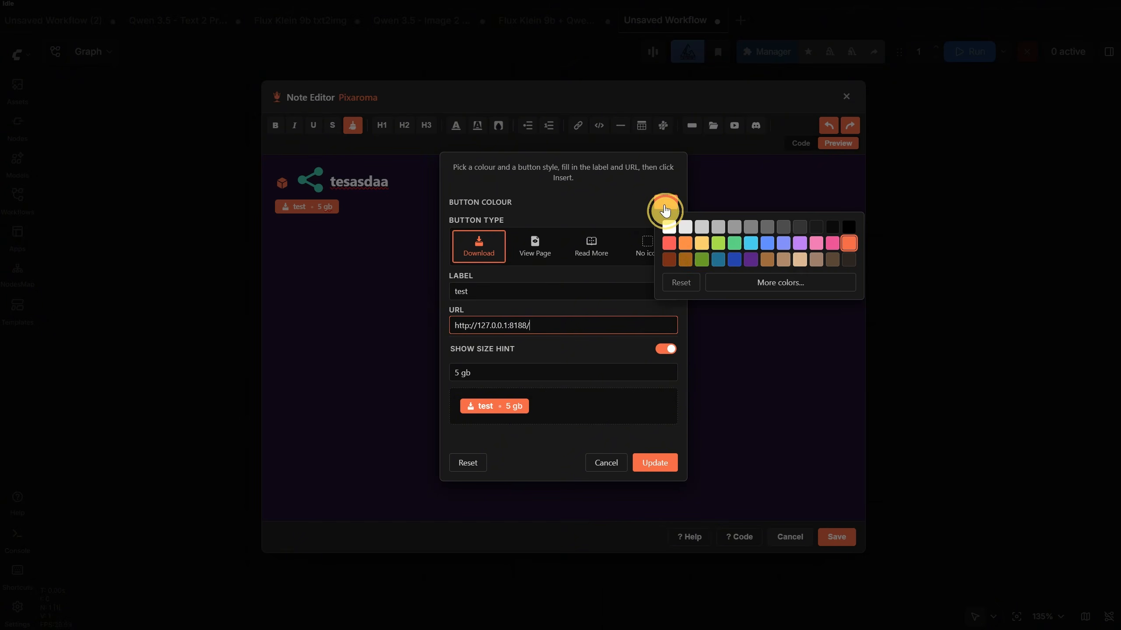
left_click(703, 260)
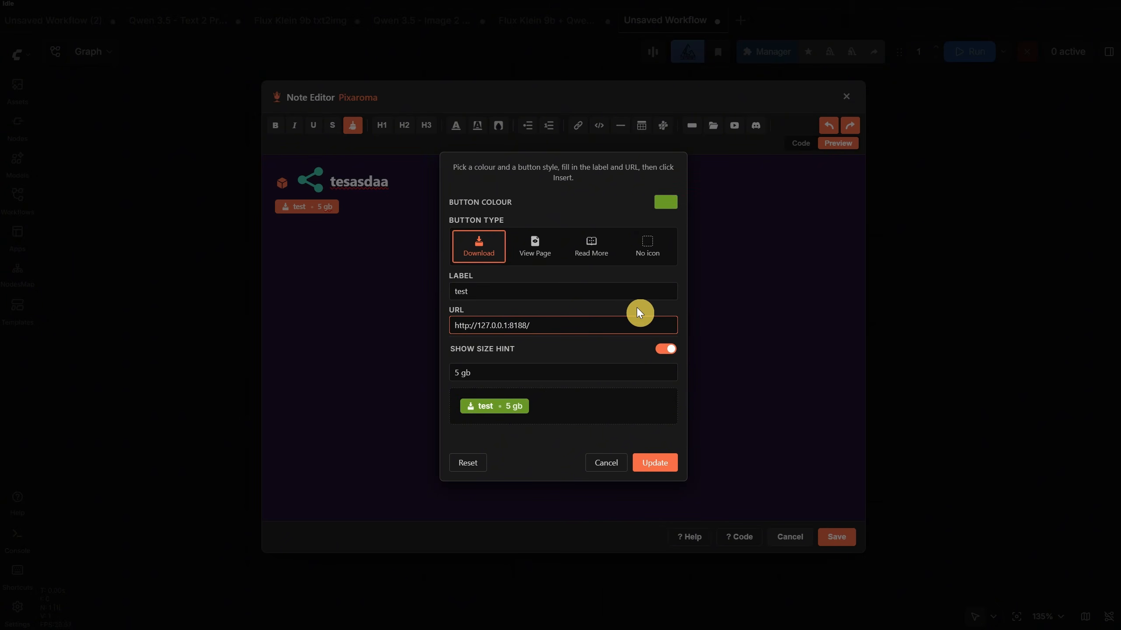
left_click(538, 256)
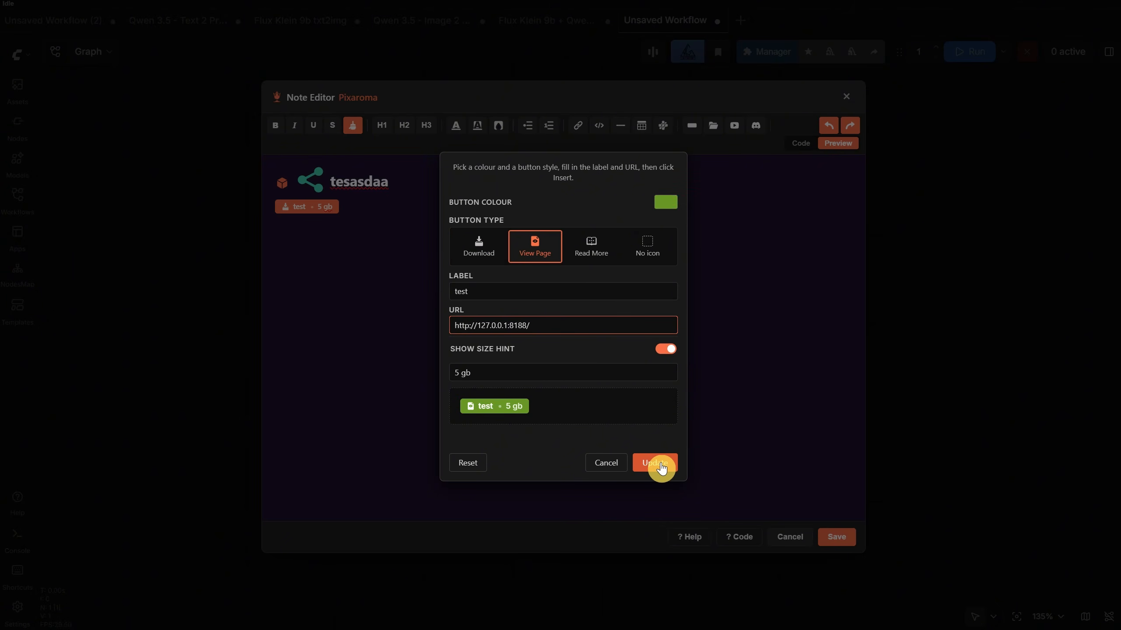
left_click(655, 463)
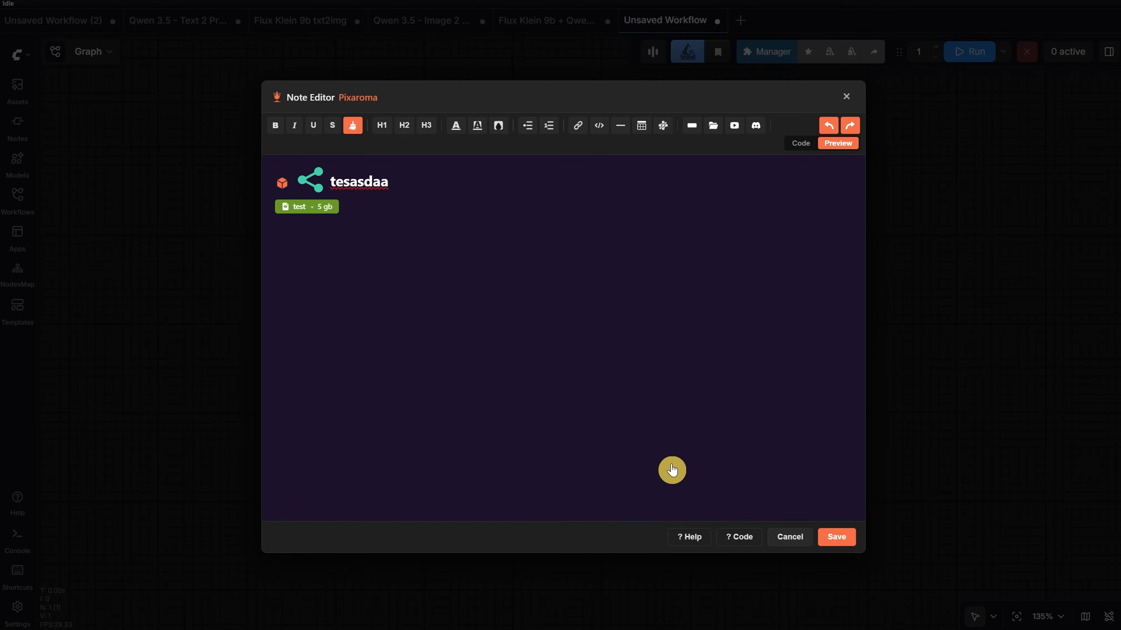
- Insert an orange folder hint with the path models/diffusion_models below the green button
left_click(393, 210)
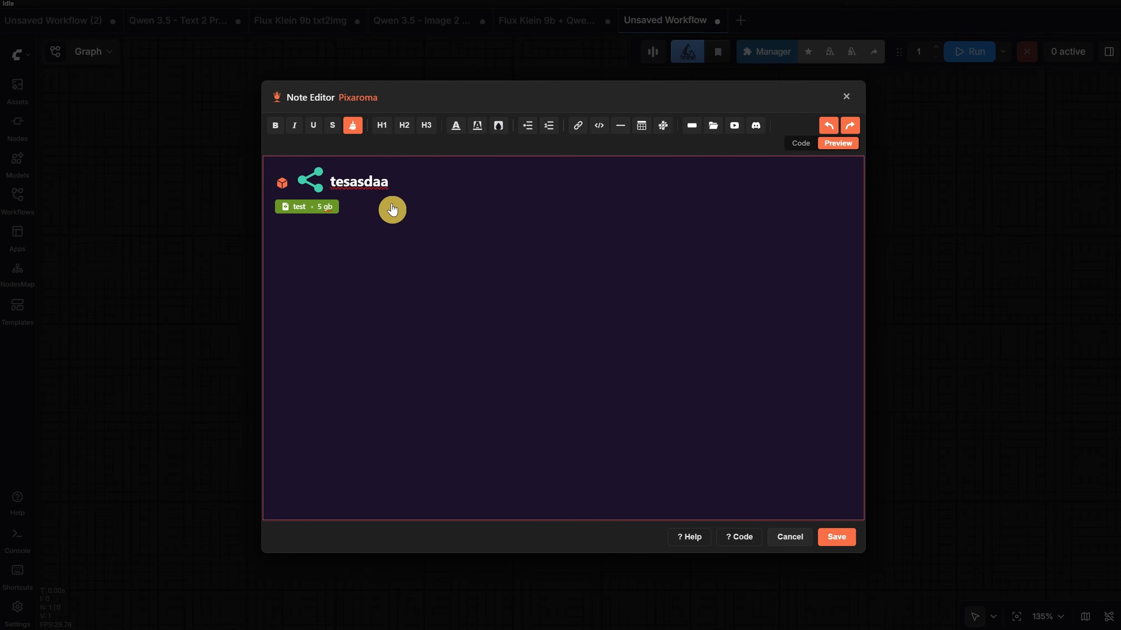
left_click(713, 126)
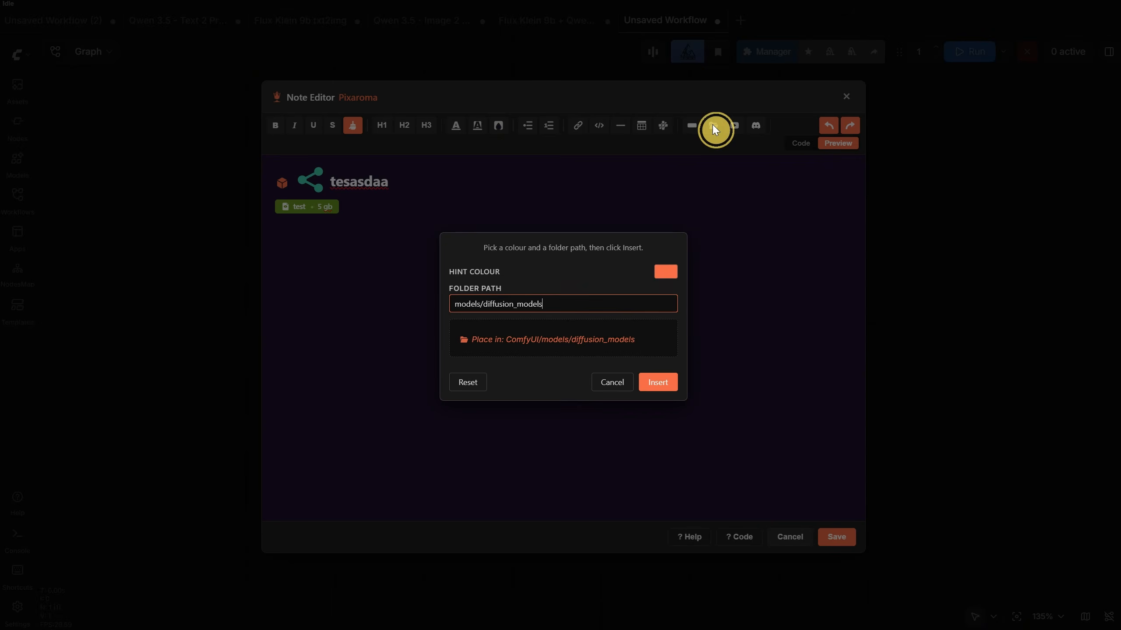
left_click(657, 383)
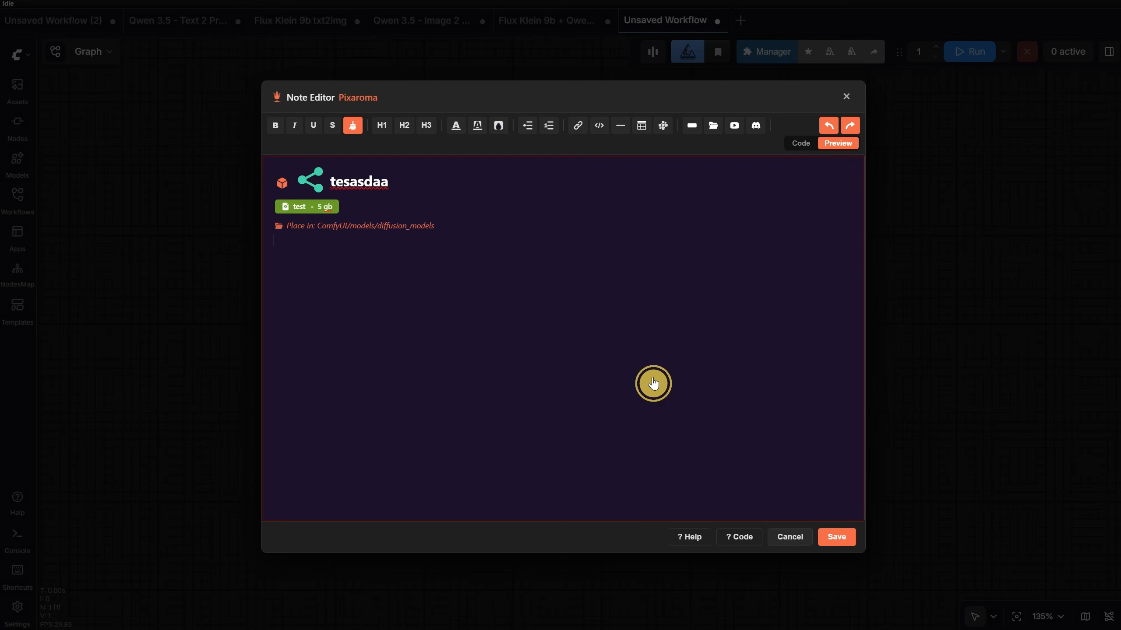
- Insert a second folder hint in light grey with the path models/loras
left_click(713, 126)
left_click(665, 273)
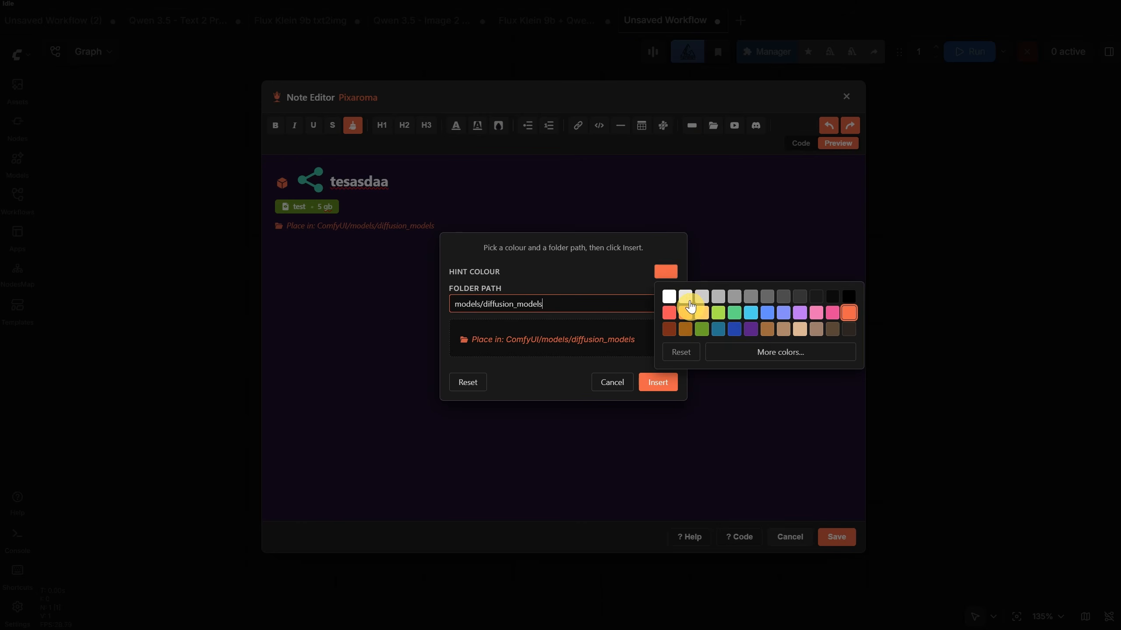
left_click(690, 300)
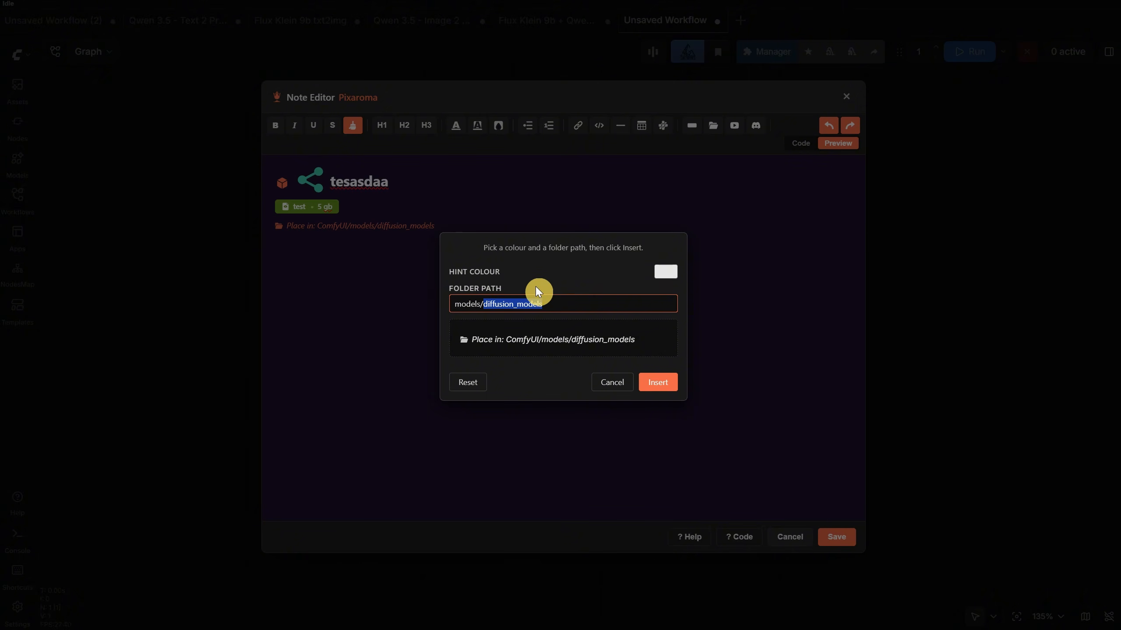
type("loras")
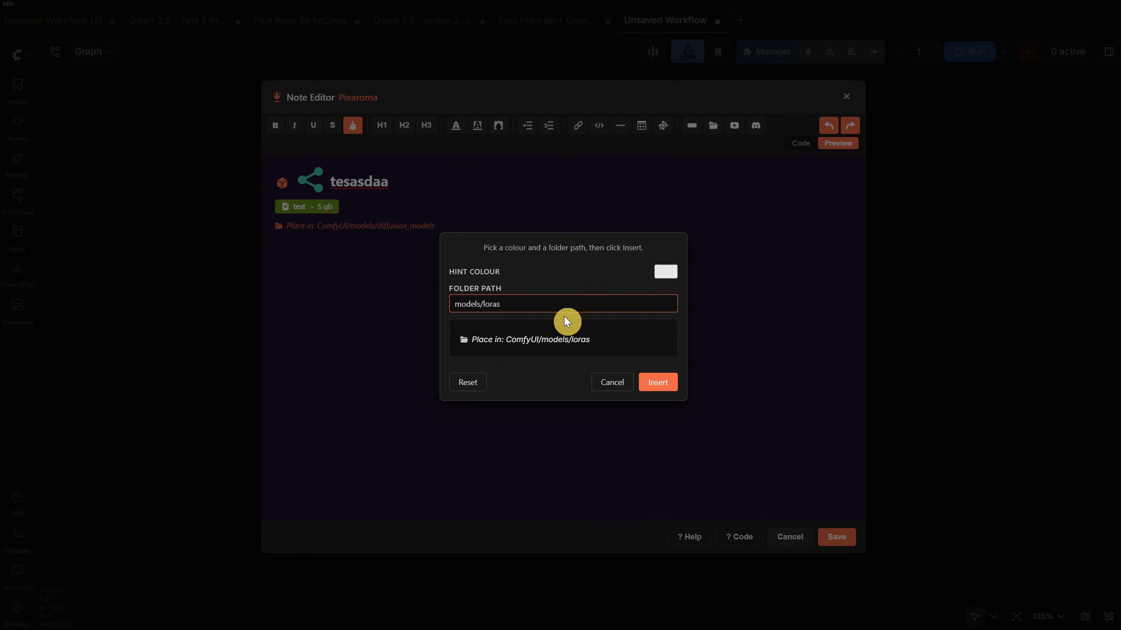
left_click(658, 383)
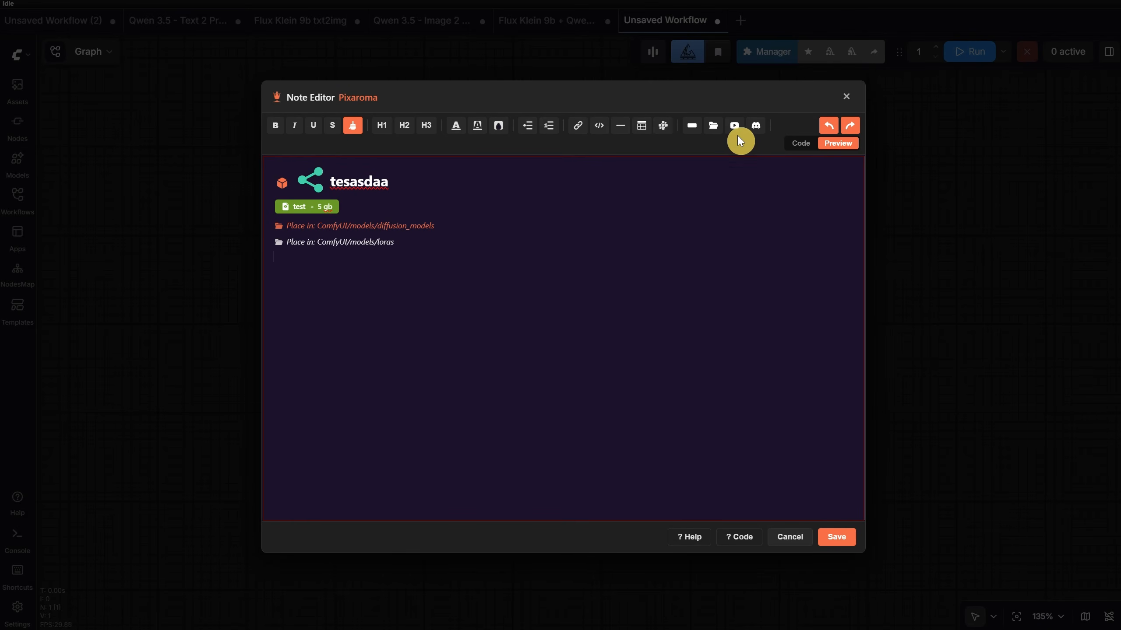
- Insert a grid with a white border, 3 columns and 2 rows below the folder hints
left_click(642, 127)
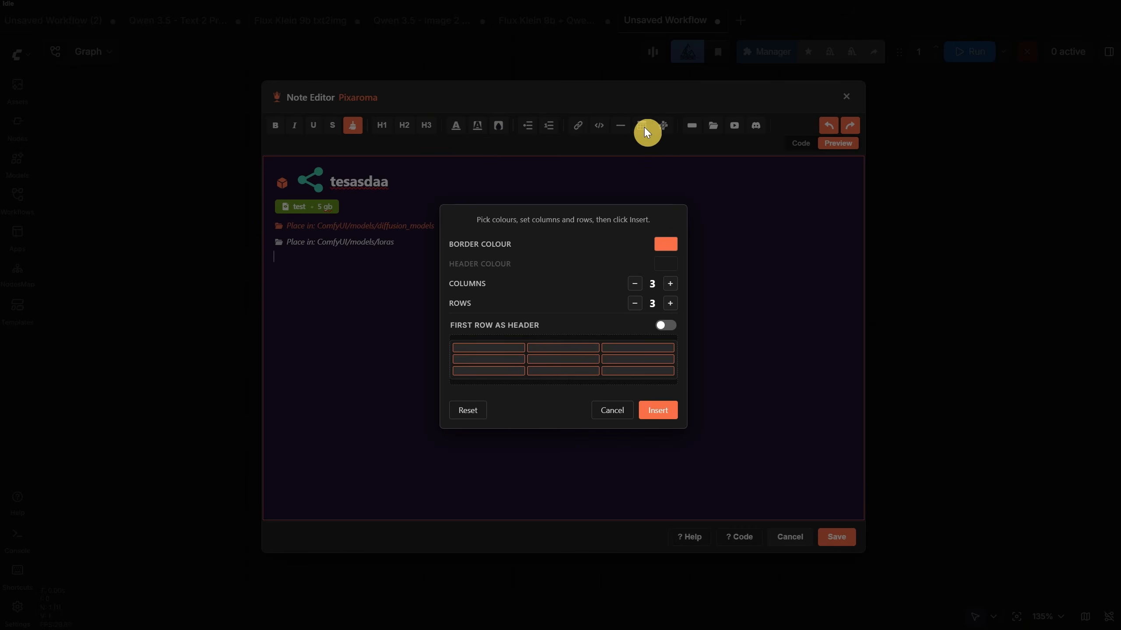
left_click(666, 244)
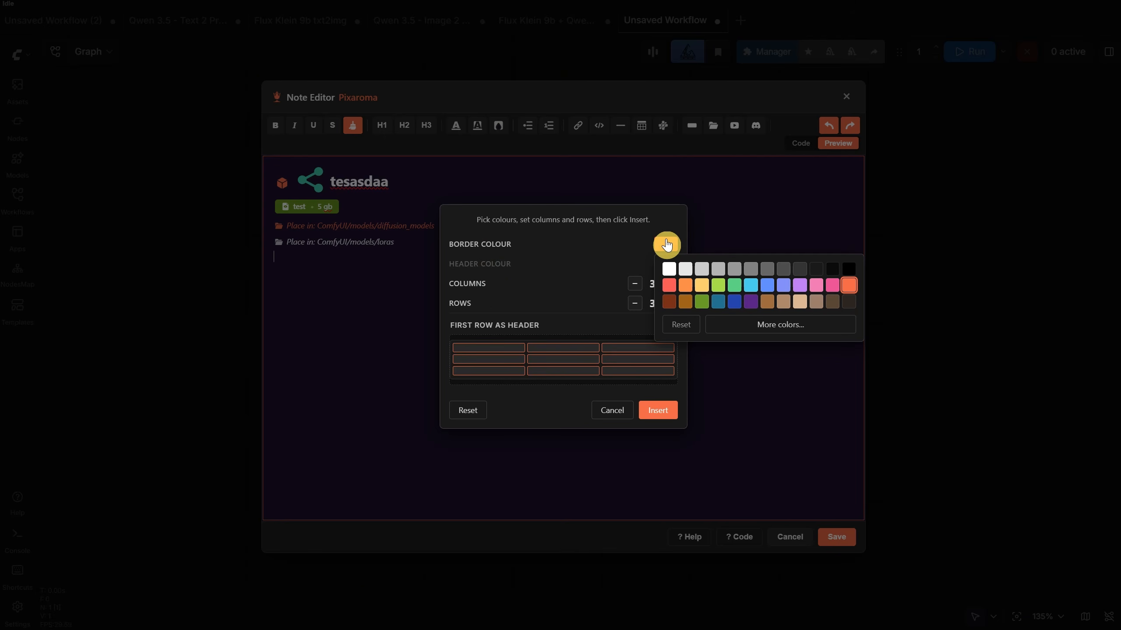
left_click(669, 268)
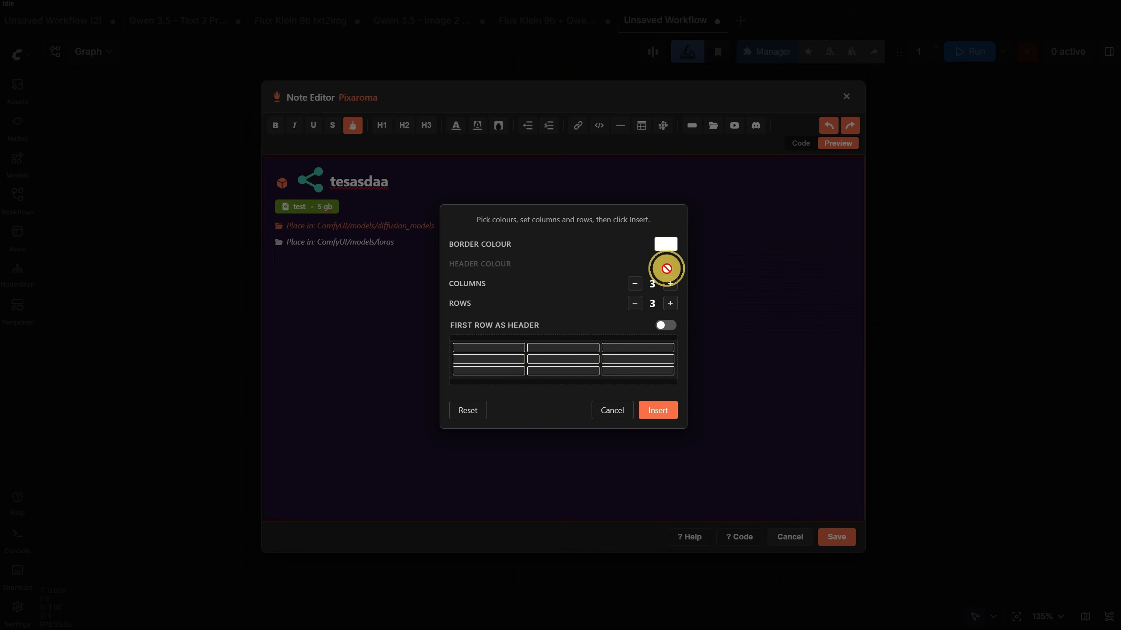
left_click(635, 304)
left_click(658, 410)
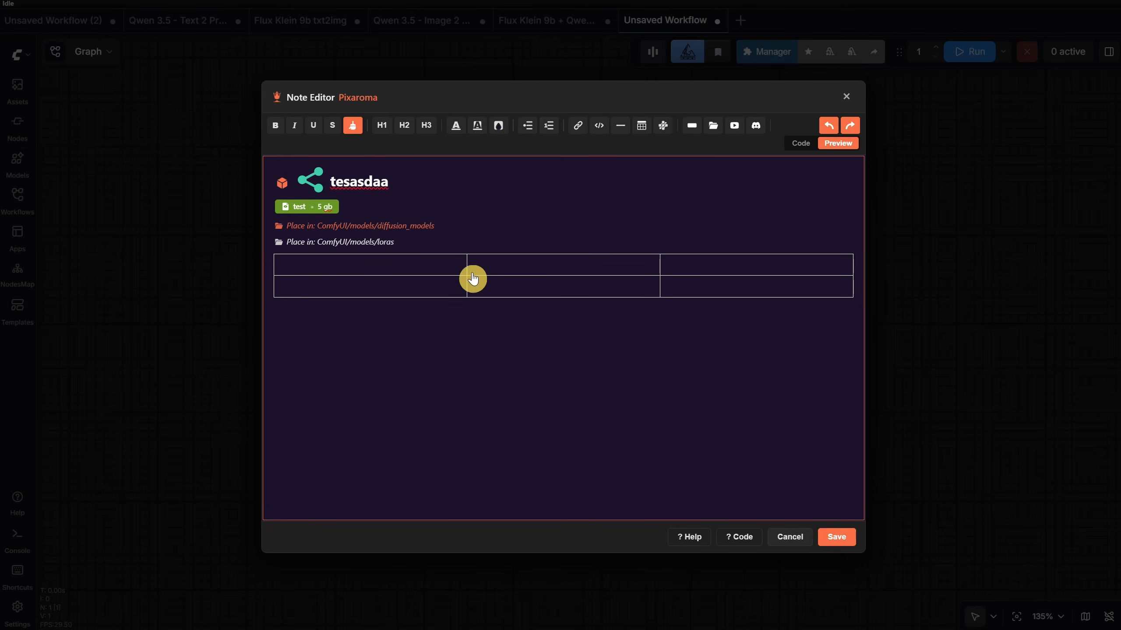
- Fill the grid's first row with "sdas", "asdasd" and "asdasda", enter "asdasd" in the second row's middle cell, and save the note
left_click(430, 265)
type("sdas")
left_click(547, 265)
type("asdasd")
left_click(734, 265)
type("asdasda")
left_click(605, 290)
type("asdasd")
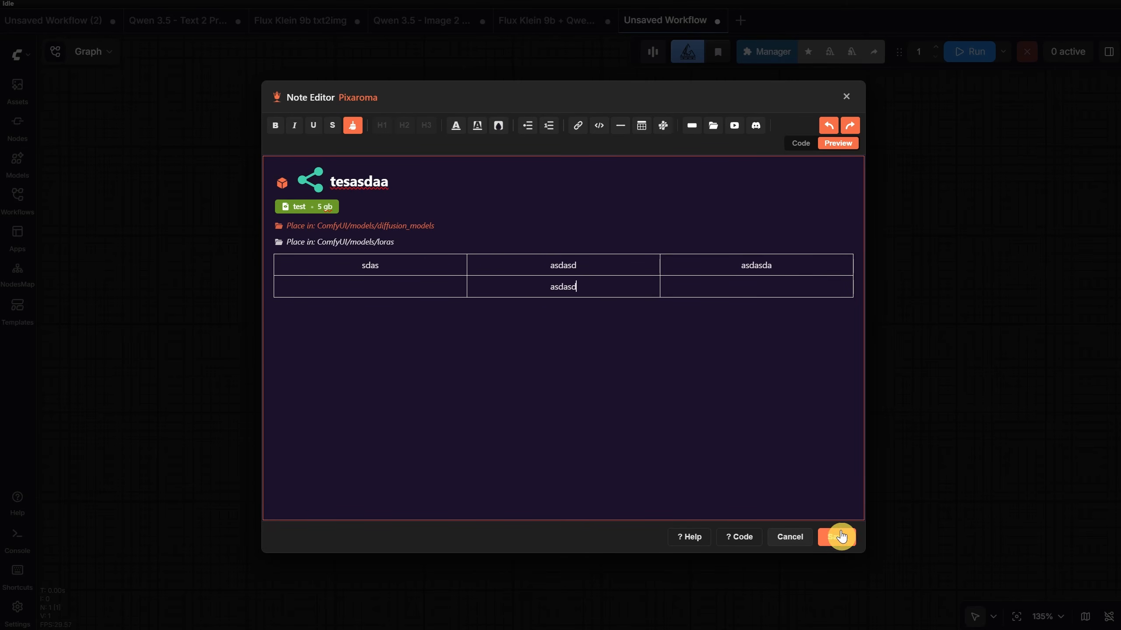
left_click(844, 540)
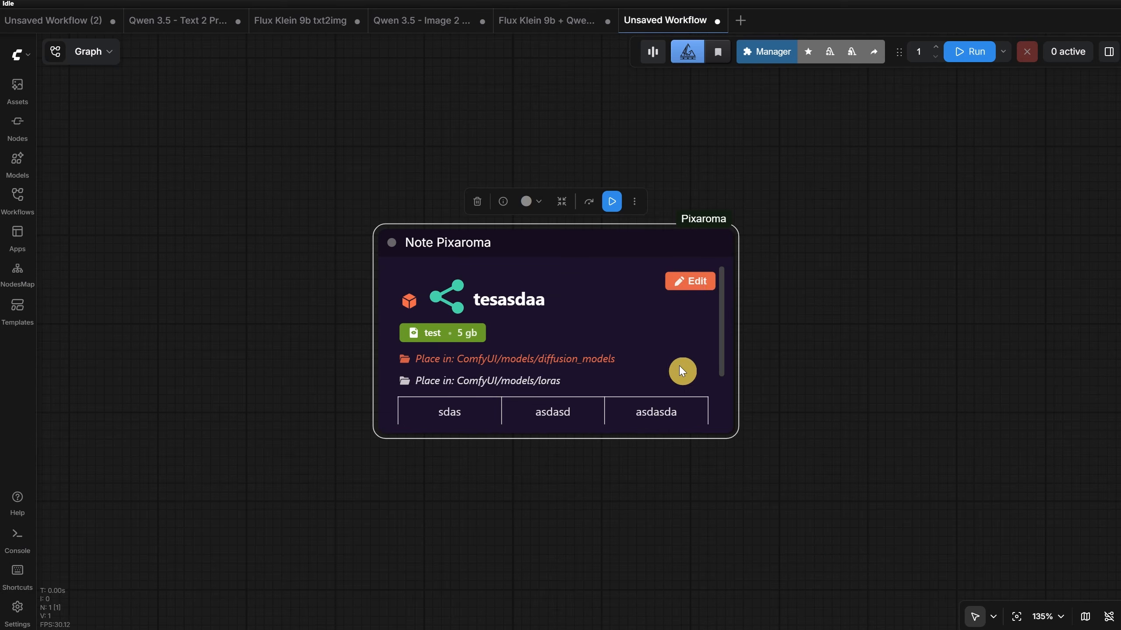
- Enlarge the Note Pixaroma node until the whole grid fits without a scrollbar, and deselect it
scroll(769, 353, "down", 1)
left_click_drag(770, 356, 608, 300)
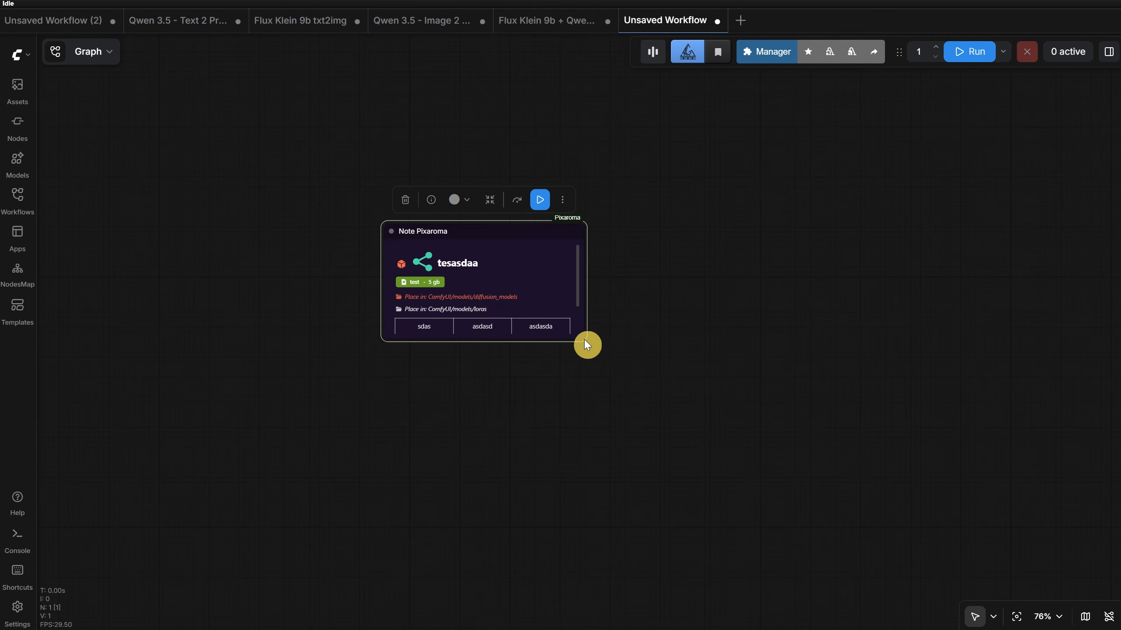
left_click_drag(586, 345, 685, 367)
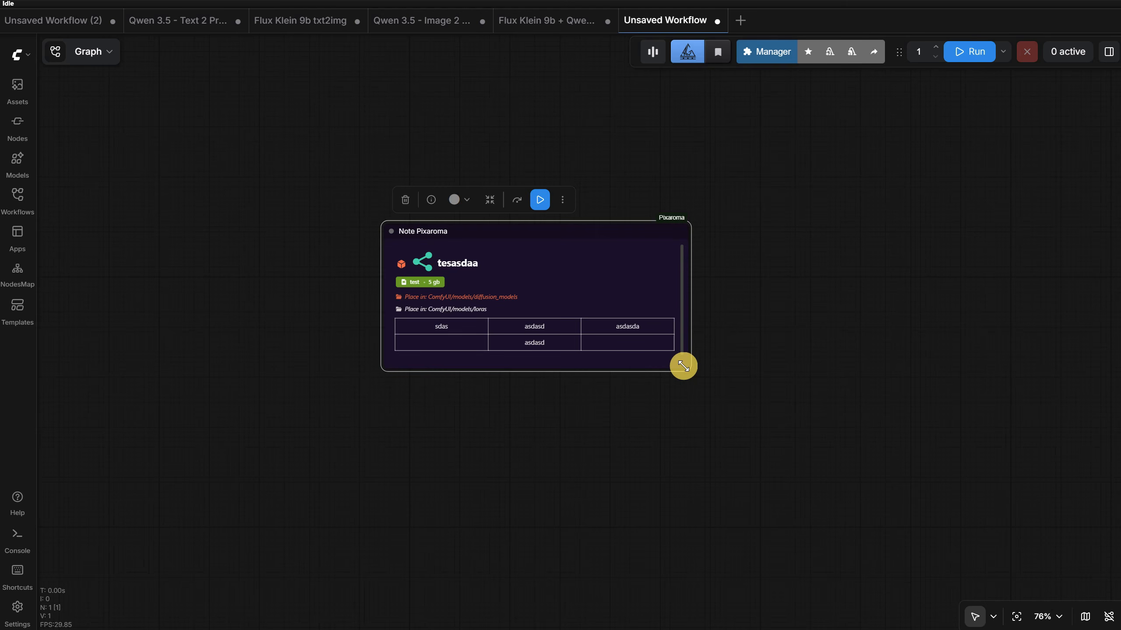
left_click_drag(683, 366, 693, 381)
left_click(746, 411)
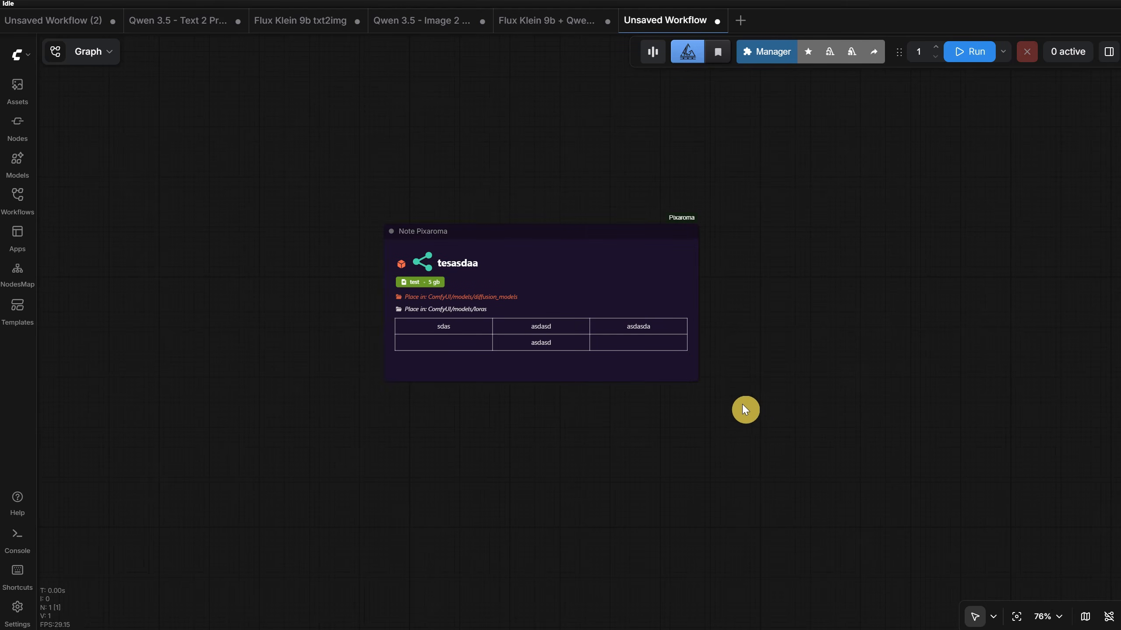
- Rename the Note Pixaroma node to "test"
double_click(444, 231)
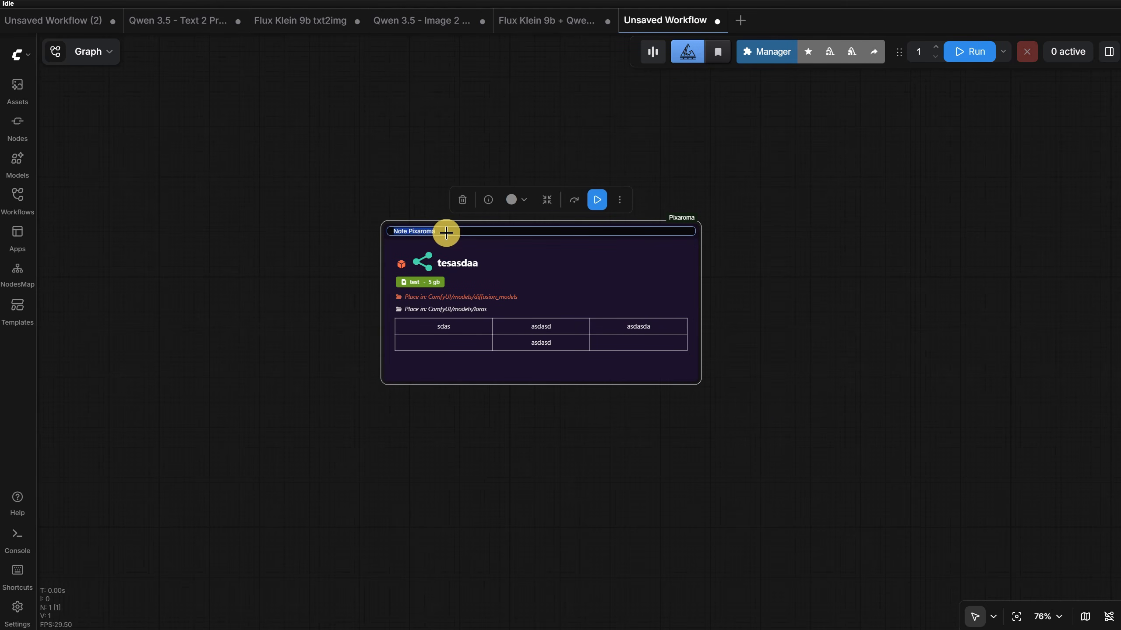
type("tet")
key("BackSpace")
type("st")
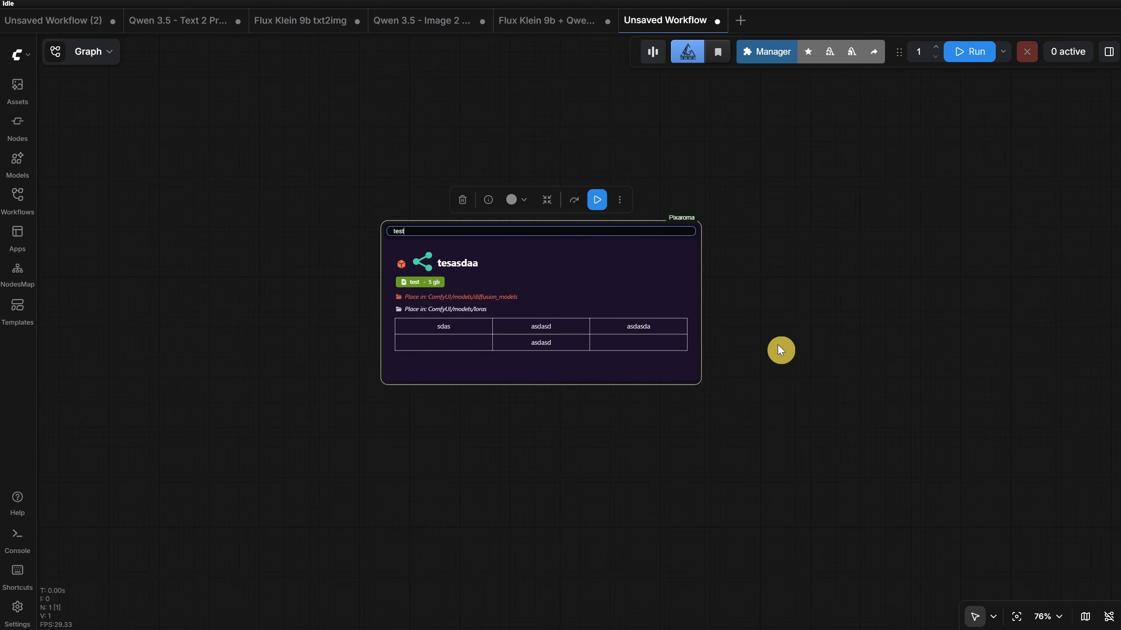
key("Return")
- Try the grey node colour, reopen the note in the editor, and reset its background to the default dark colour
left_click(517, 211)
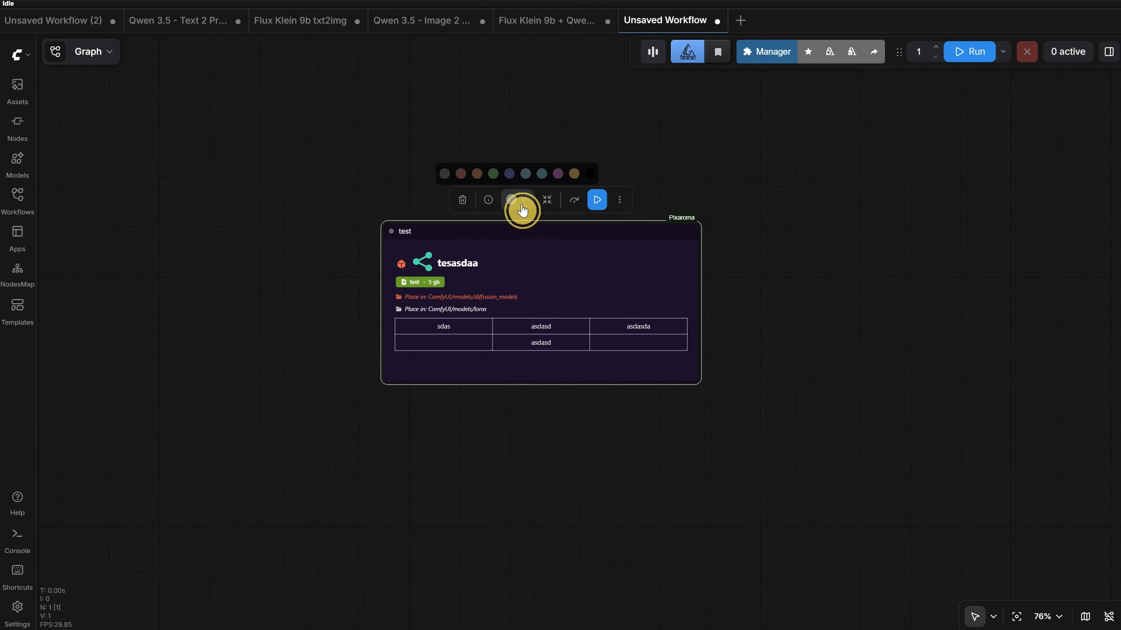
left_click(441, 180)
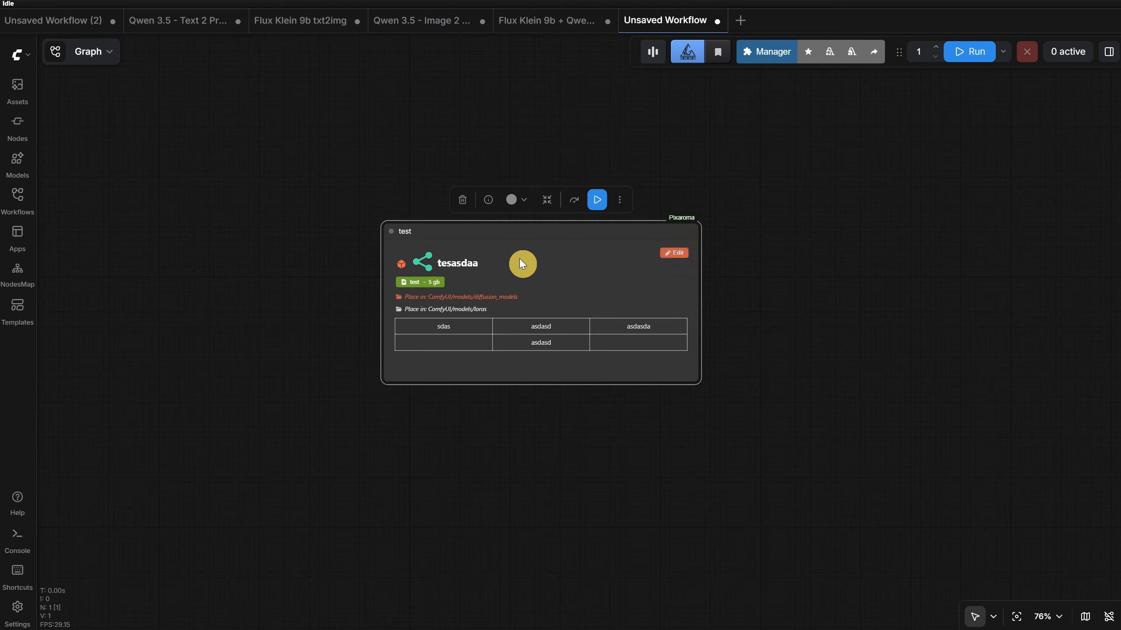
left_click(682, 262)
left_click(499, 128)
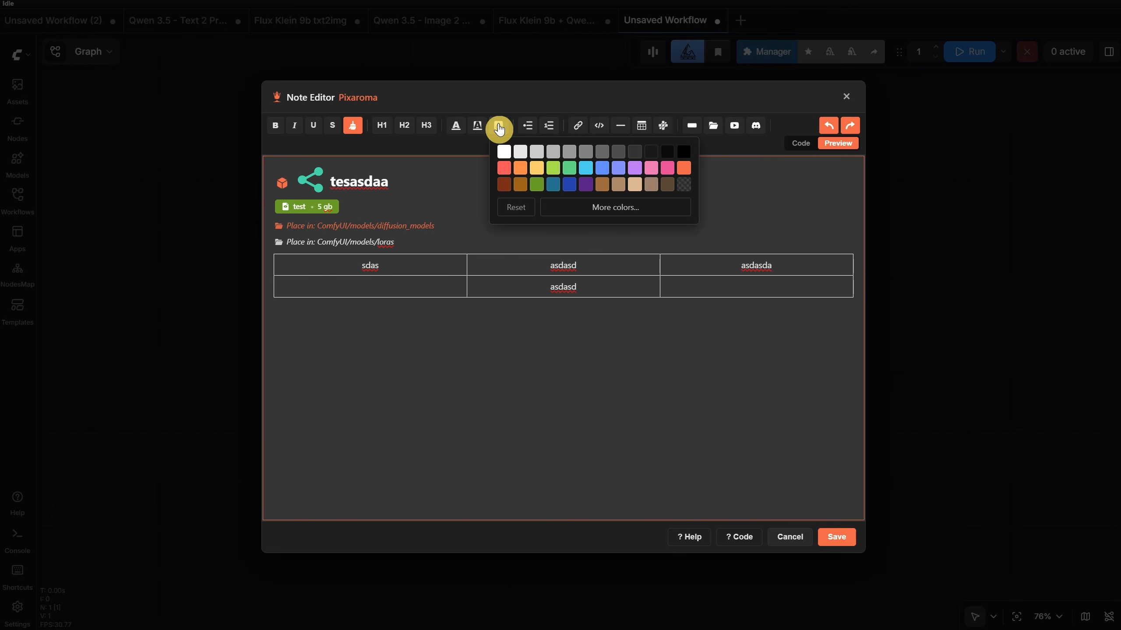
left_click(515, 207)
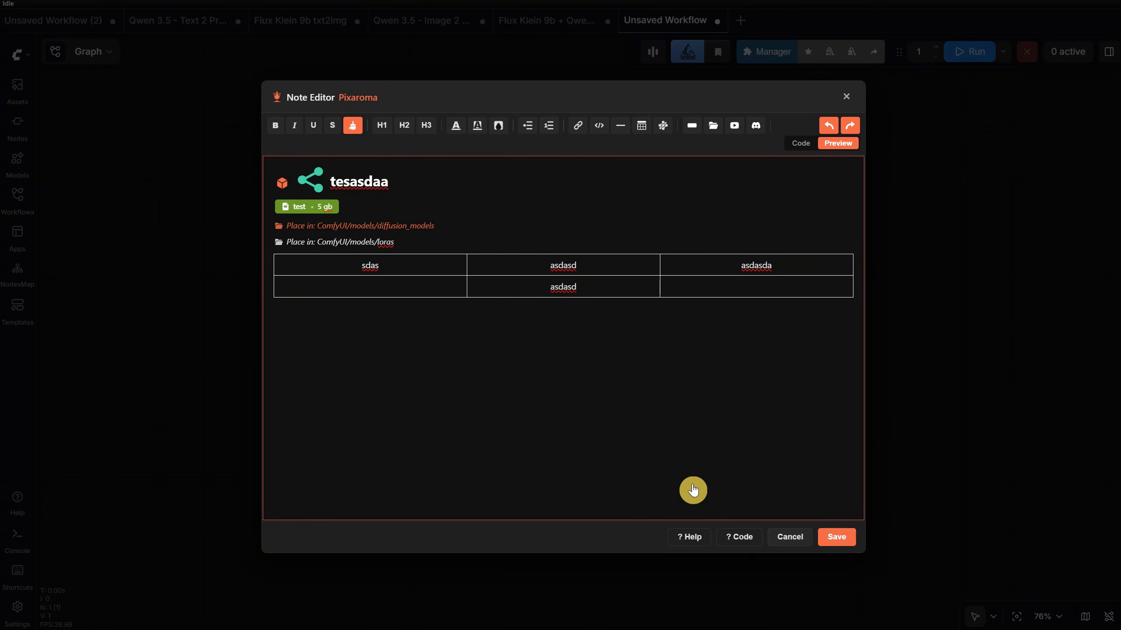
- Read through the note editor's Shortcuts & Features help and the Code View Reference, closing each one
left_click(689, 537)
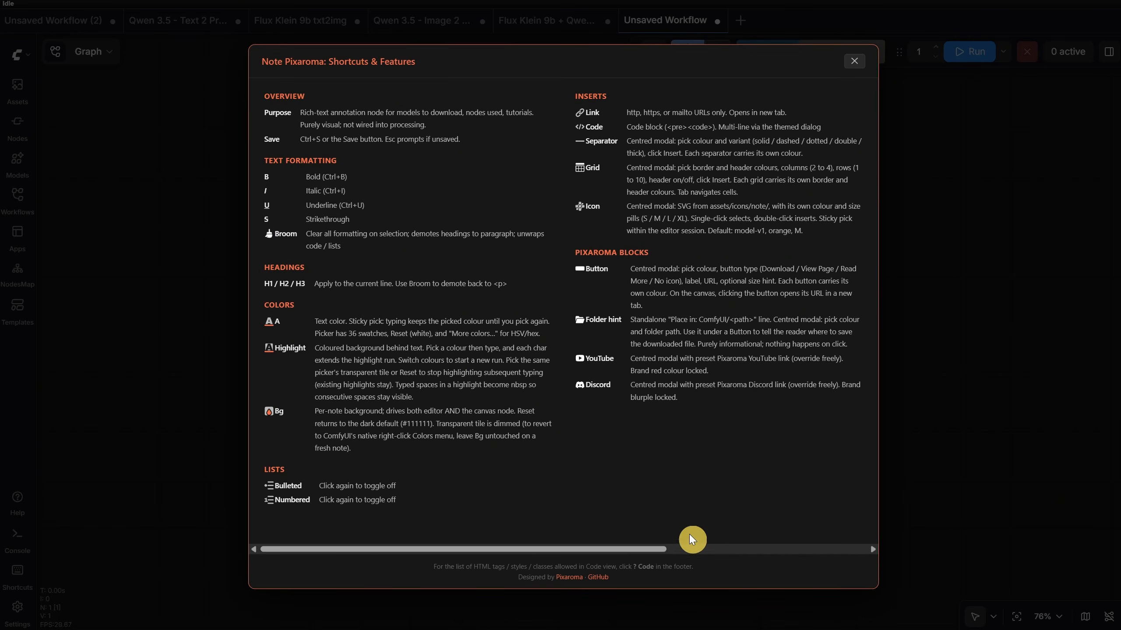
left_click_drag(566, 550, 430, 509)
left_click(852, 53)
left_click(738, 537)
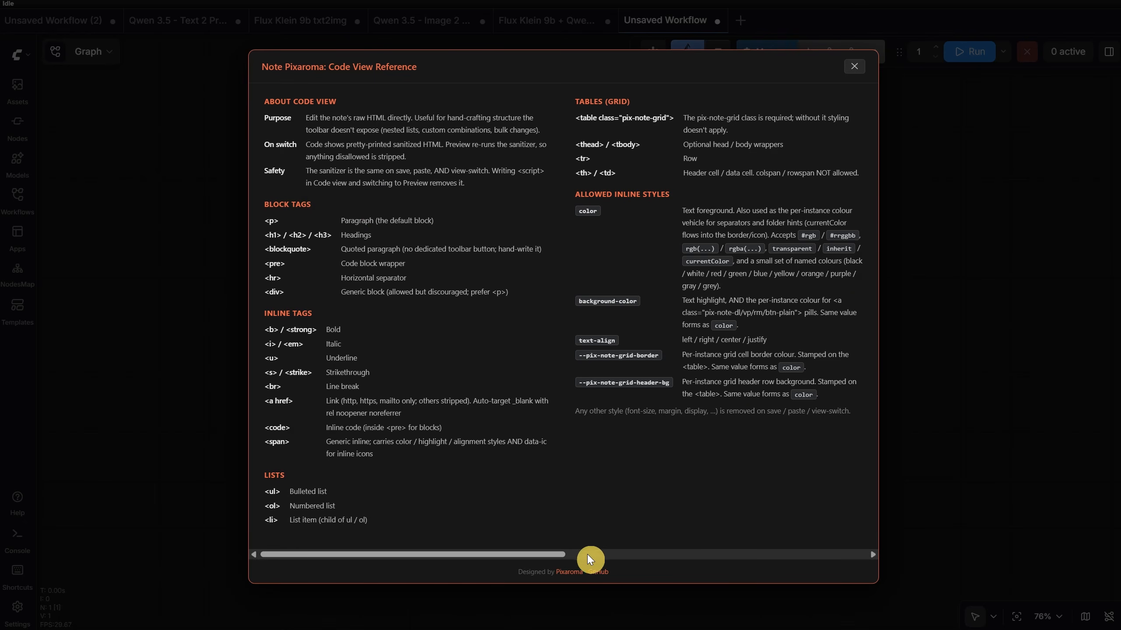
left_click_drag(529, 556, 403, 545)
left_click(853, 66)
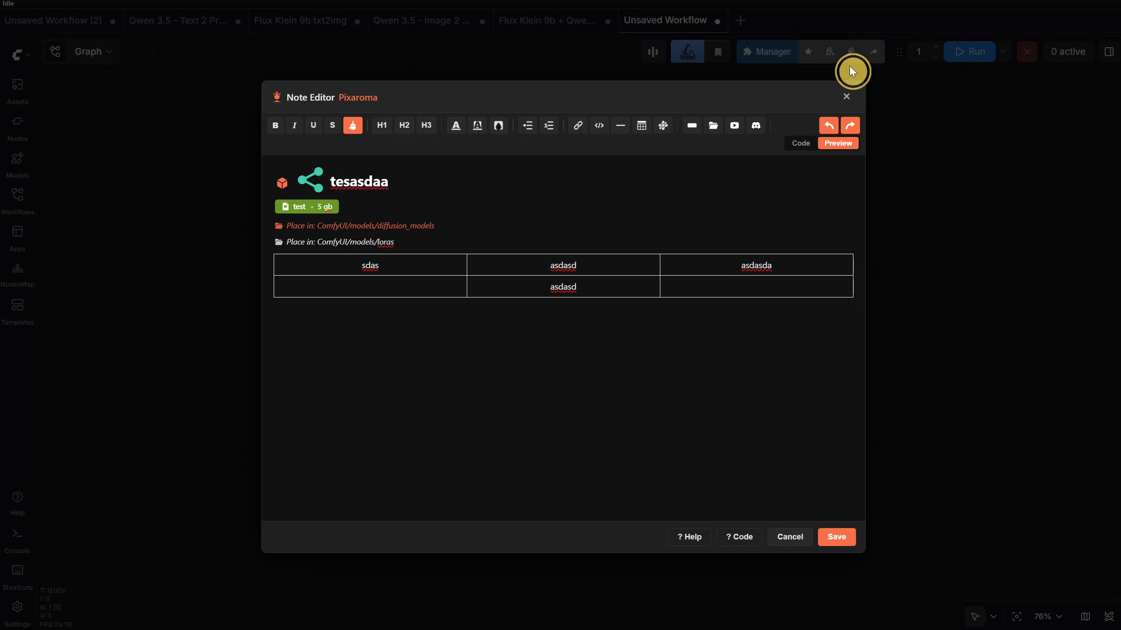
- Inspect the note's HTML in code view, return to the preview, and save the note
left_click(800, 145)
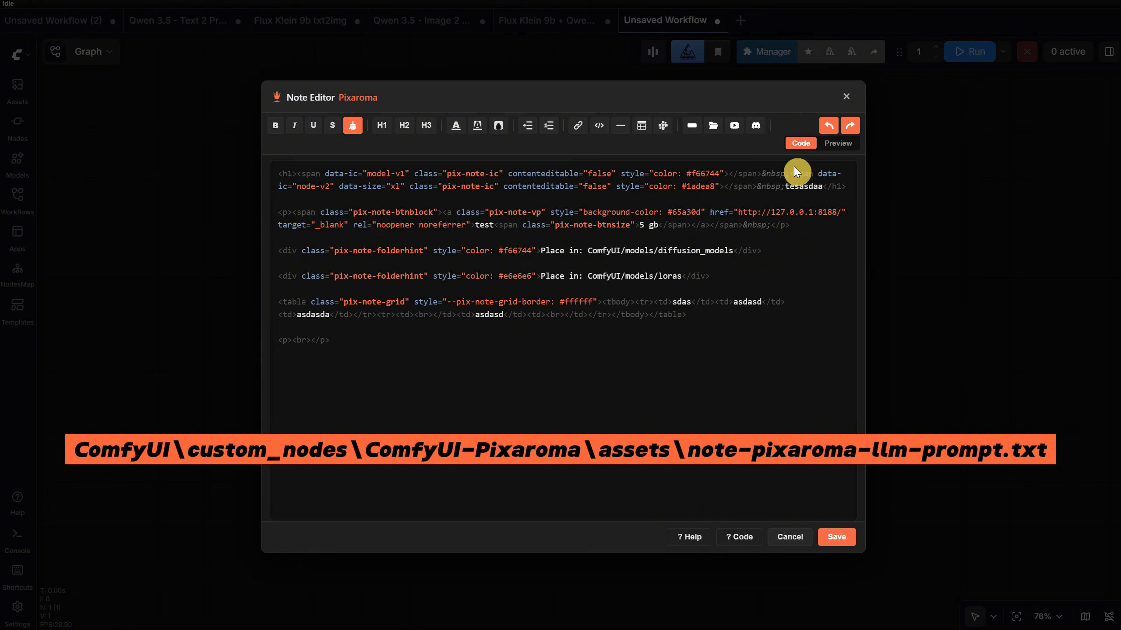
left_click(841, 144)
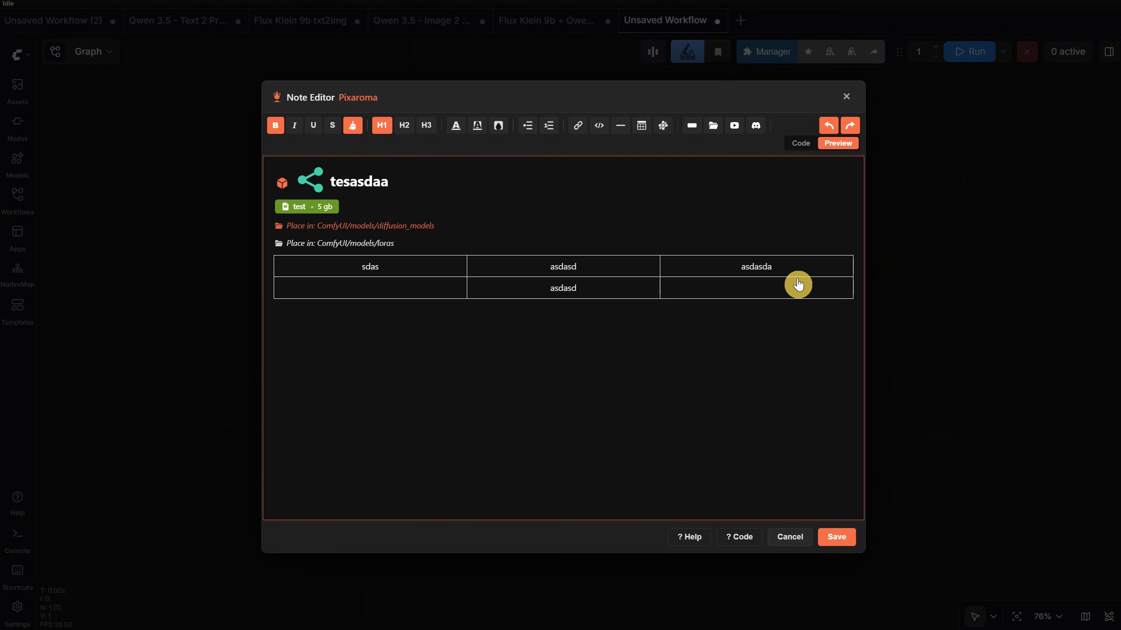
left_click(833, 545)
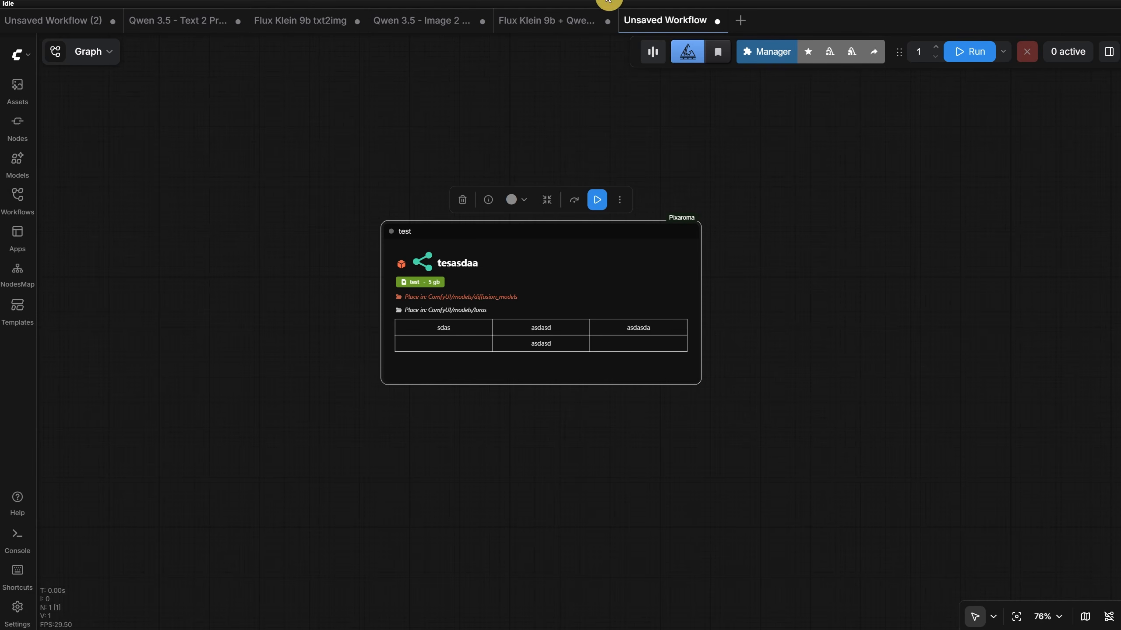
- Switch to the Flux Klein 9b + Qwen 3.5 Image 2 Prompt 2 Image workflow and examine its KSampler and image preview nodes
left_click(525, 20)
scroll(553, 93, "down", 2)
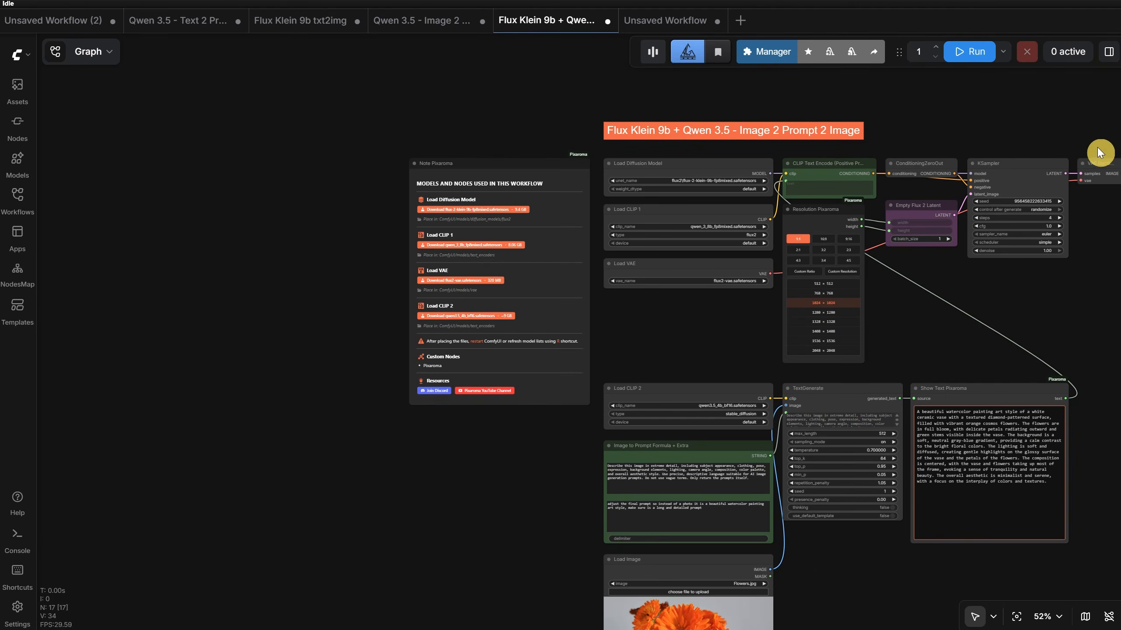
scroll(991, 112, "up", 3)
left_click_drag(990, 112, 468, 258)
scroll(481, 210, "up", 2)
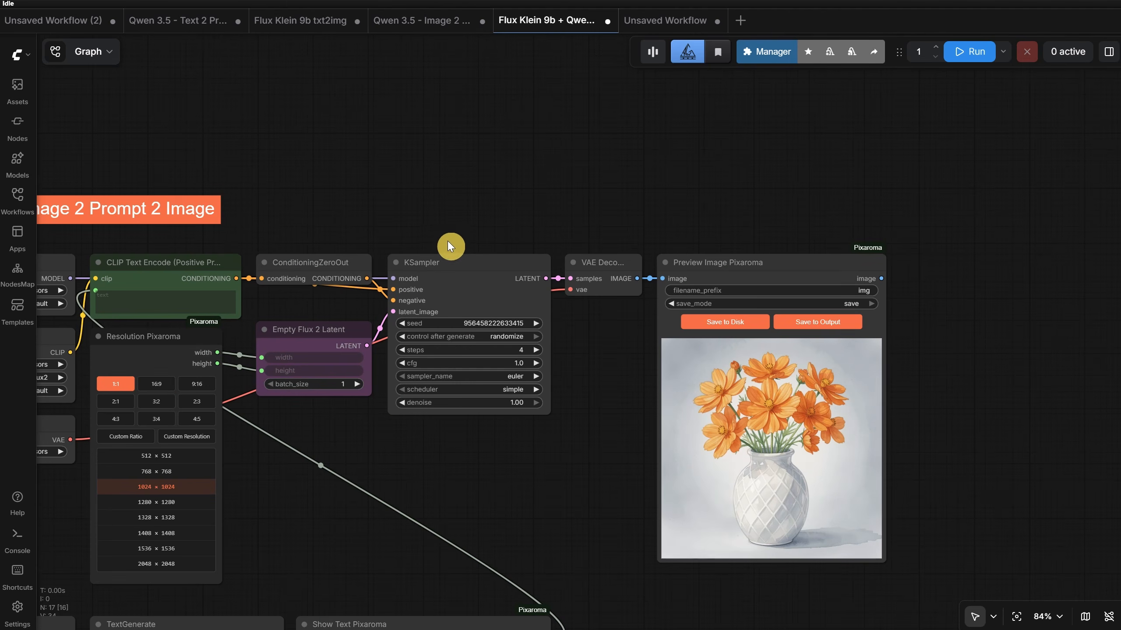
- Move the KSampler, VAE Decode and Preview Image Pixaroma nodes upward to uneven heights without alignment snapping
left_click(480, 236)
left_click_drag(480, 236, 473, 130)
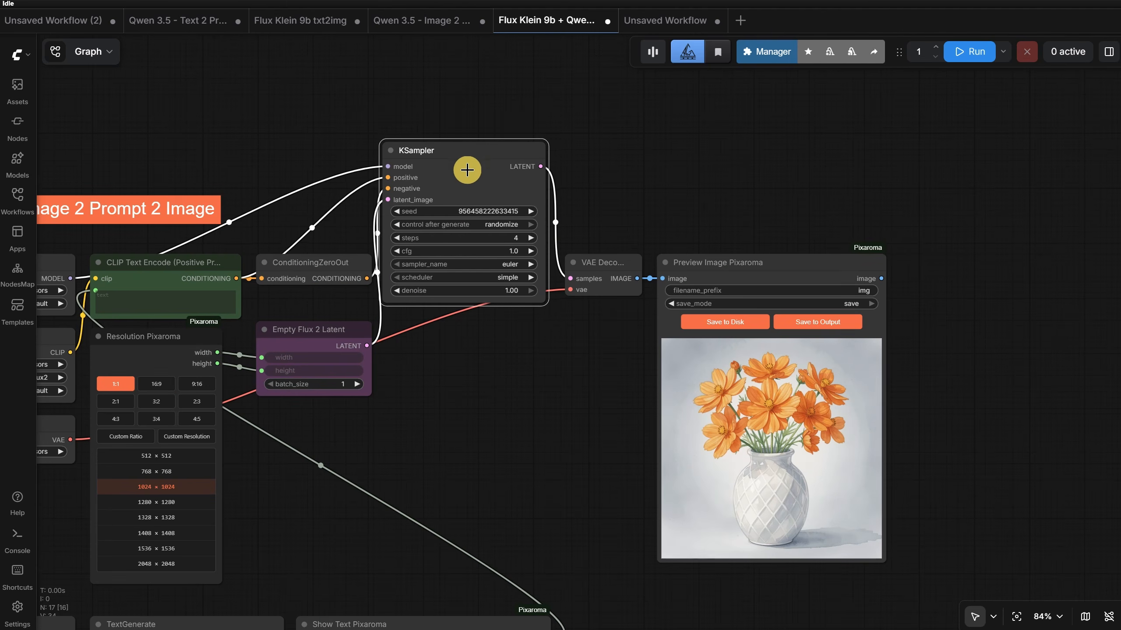
left_click_drag(603, 270, 620, 188)
mouse_move(775, 281)
left_mouse_down()
mouse_move(843, 233)
mouse_move(820, 212)
left_mouse_up()
scroll(596, 172, "up", 3)
left_click_drag(655, 383, 618, 292)
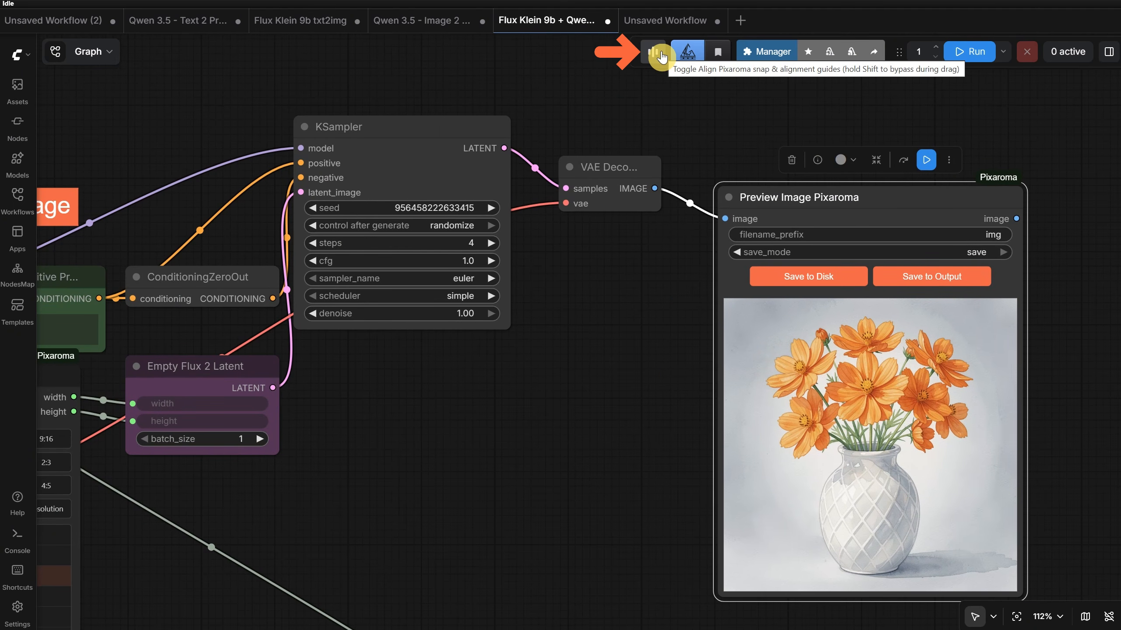
- Turn on Align Pixaroma snapping and line up the VAE Decode and Preview Image Pixaroma nodes with the KSampler's top edge
left_click(657, 57)
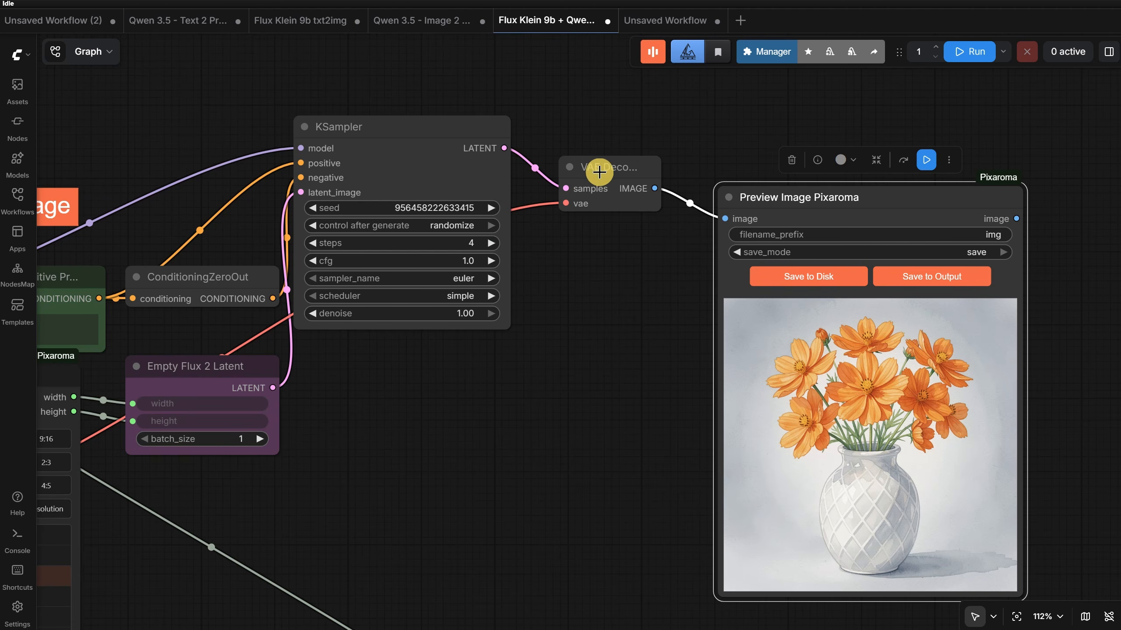
left_click_drag(600, 168, 593, 130)
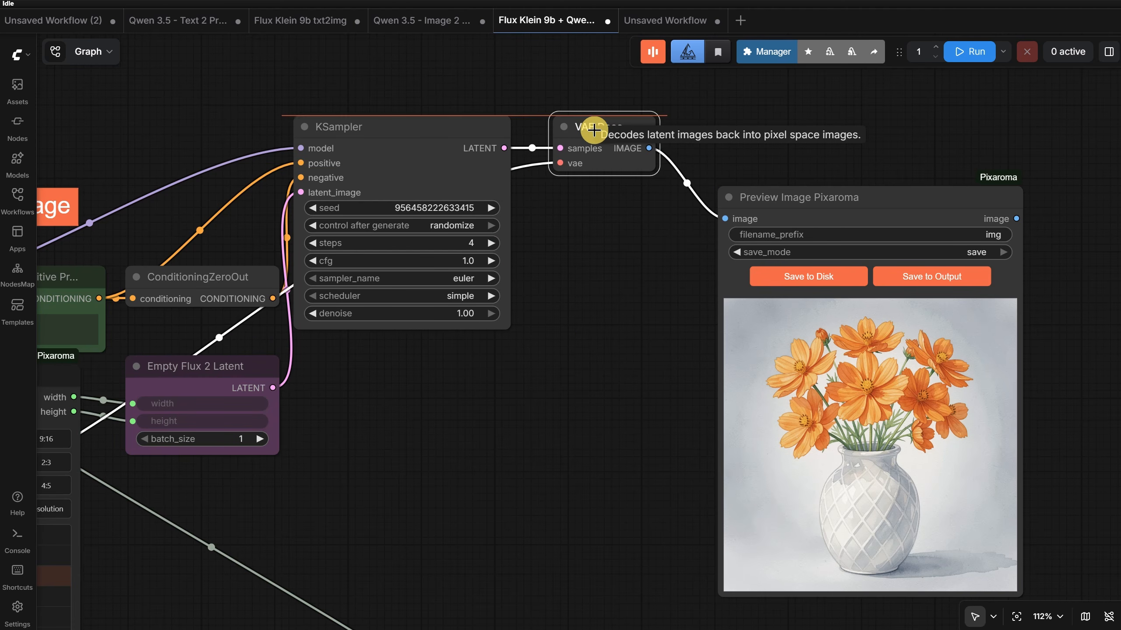
scroll(702, 134, "up", 7)
scroll(702, 134, "down", 4)
left_click_drag(776, 156, 588, 187)
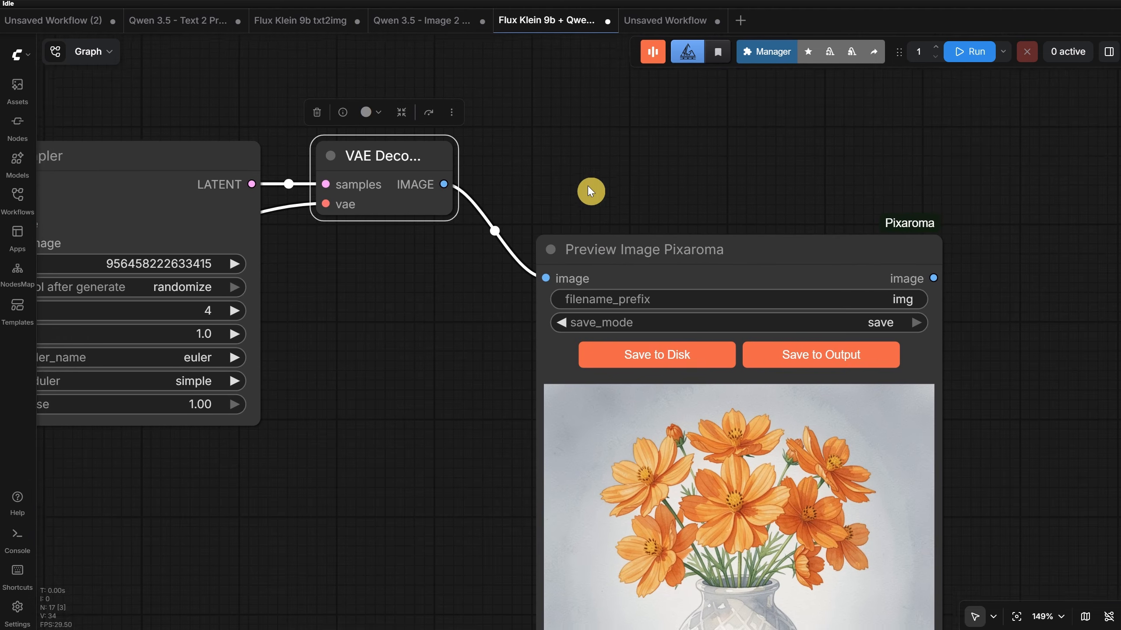
left_click_drag(613, 252, 568, 163)
scroll(569, 159, "down", 6)
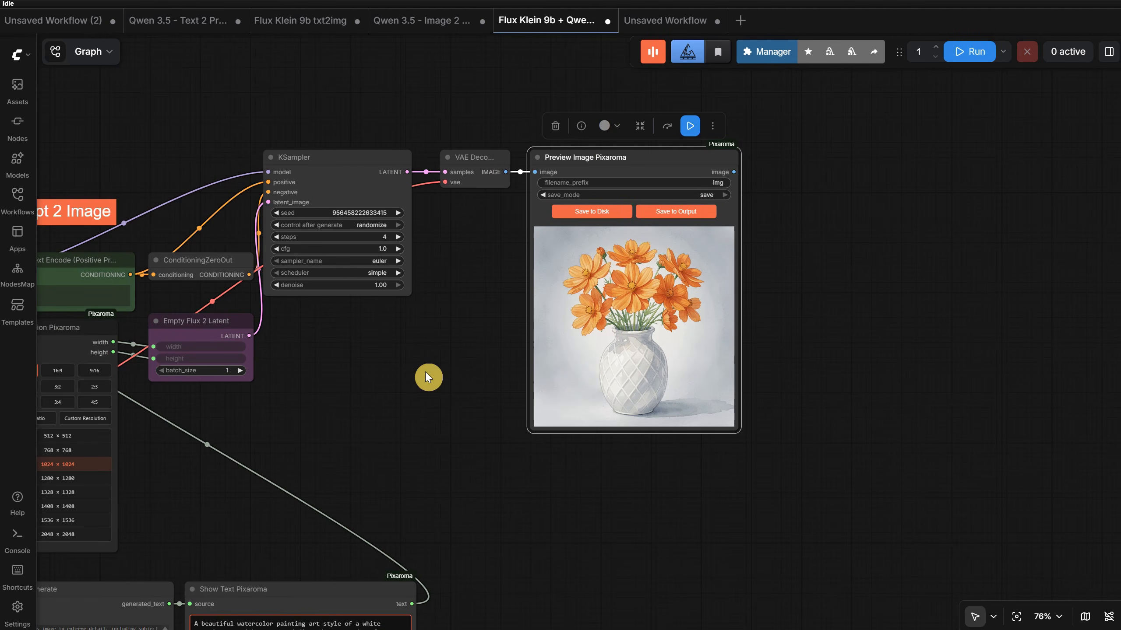
- Enlarge the KSampler down to the Preview Image Pixaroma node's lower edge, and shrink the preview node level with the Empty Flux 2 Latent node
scroll(425, 377, "down", 1)
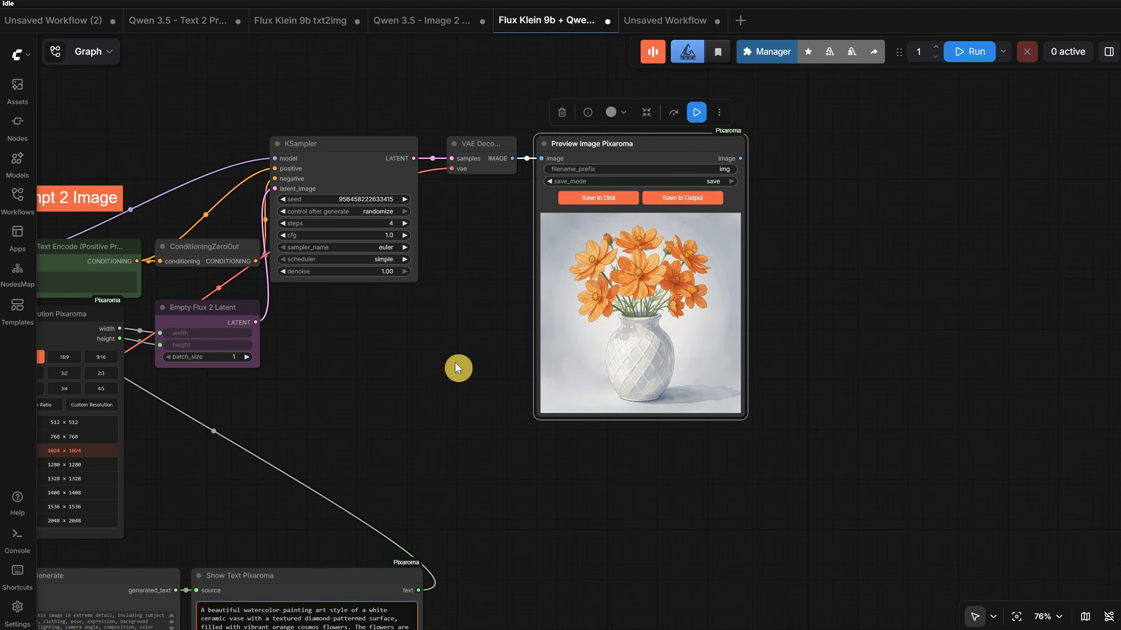
left_click_drag(456, 363, 456, 362)
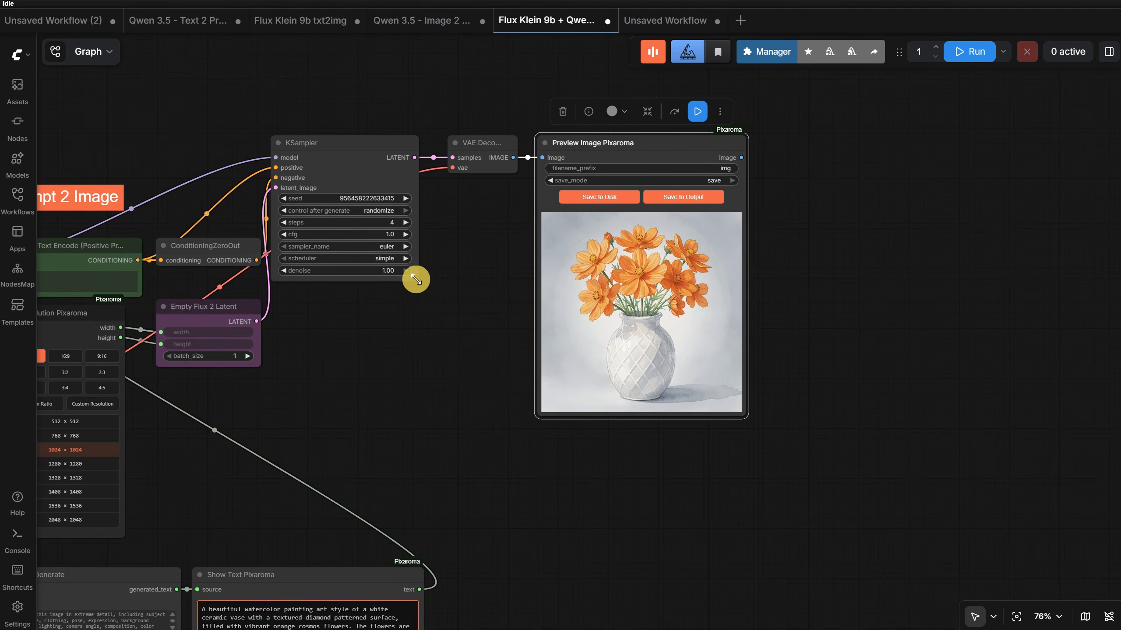
left_click_drag(415, 278, 483, 416)
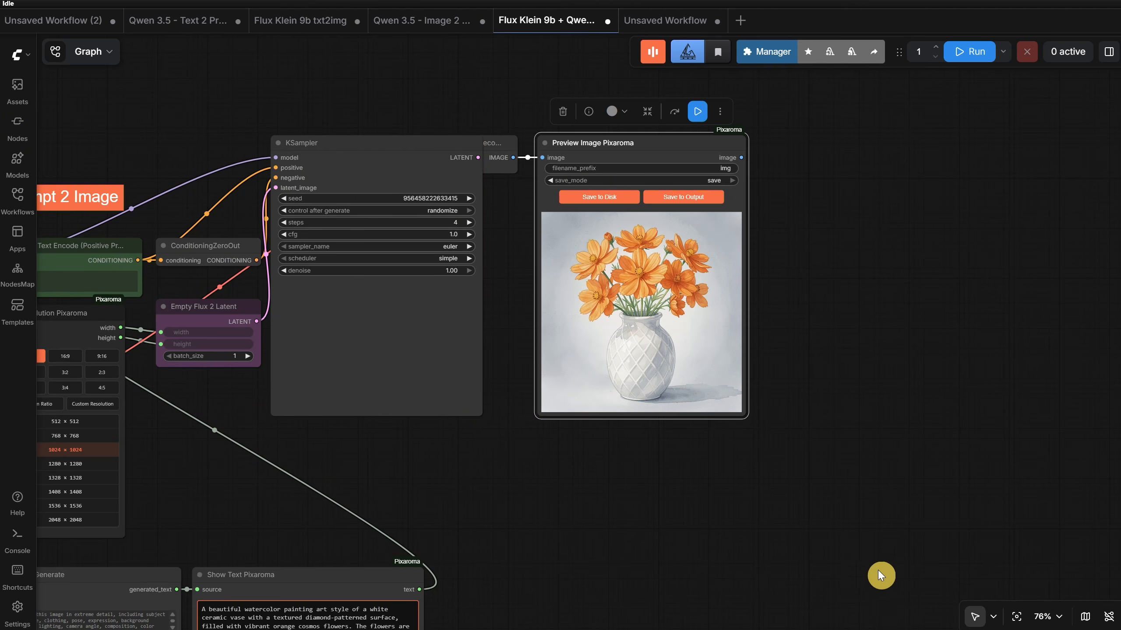
left_click(877, 570)
left_click_drag(744, 414, 671, 366)
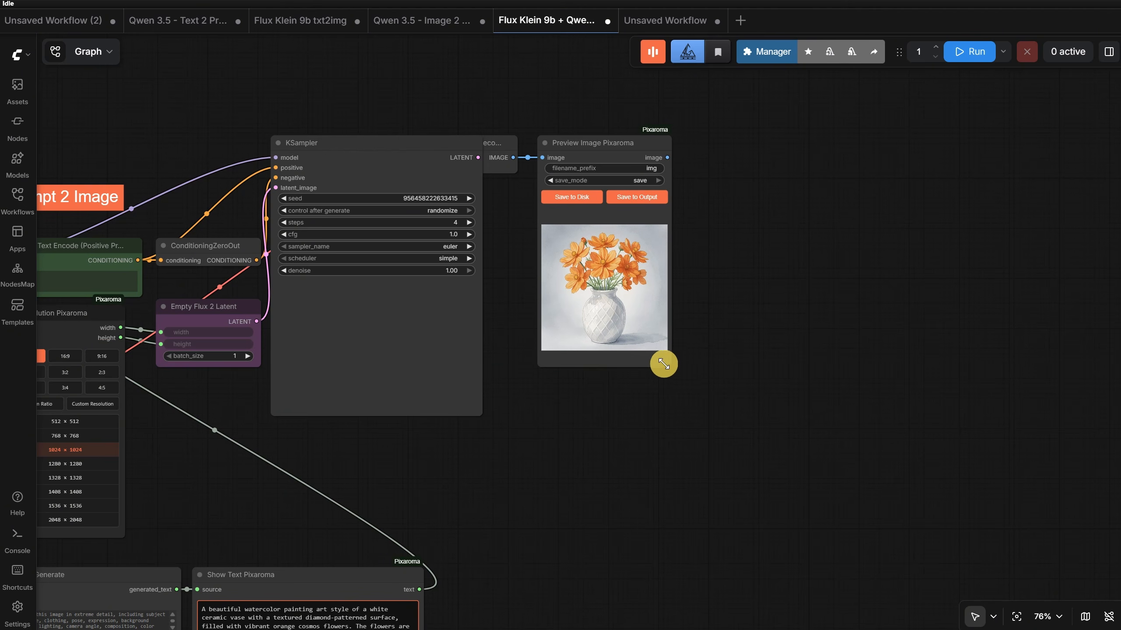
- Reposition the VAE Decode and Preview Image Pixaroma nodes beside the enlarged KSampler, keeping their tops aligned
left_click_drag(610, 454, 769, 470)
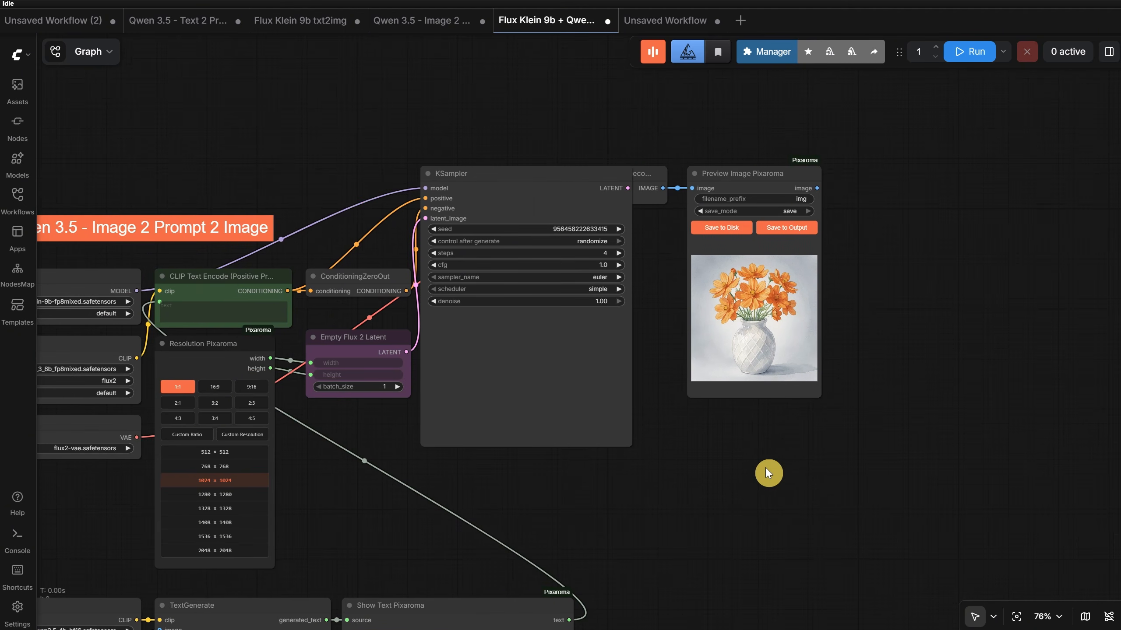
left_click_drag(750, 186, 849, 191)
left_click_drag(639, 178, 714, 180)
left_click_drag(826, 181, 805, 178)
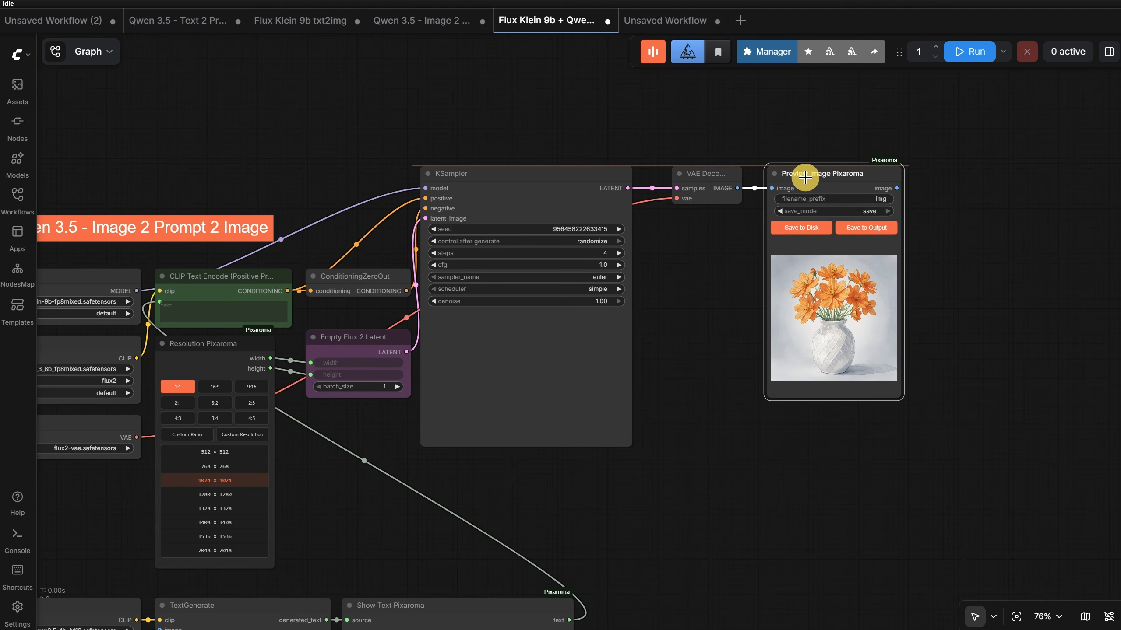
left_click_drag(703, 170, 689, 171)
left_click(727, 321)
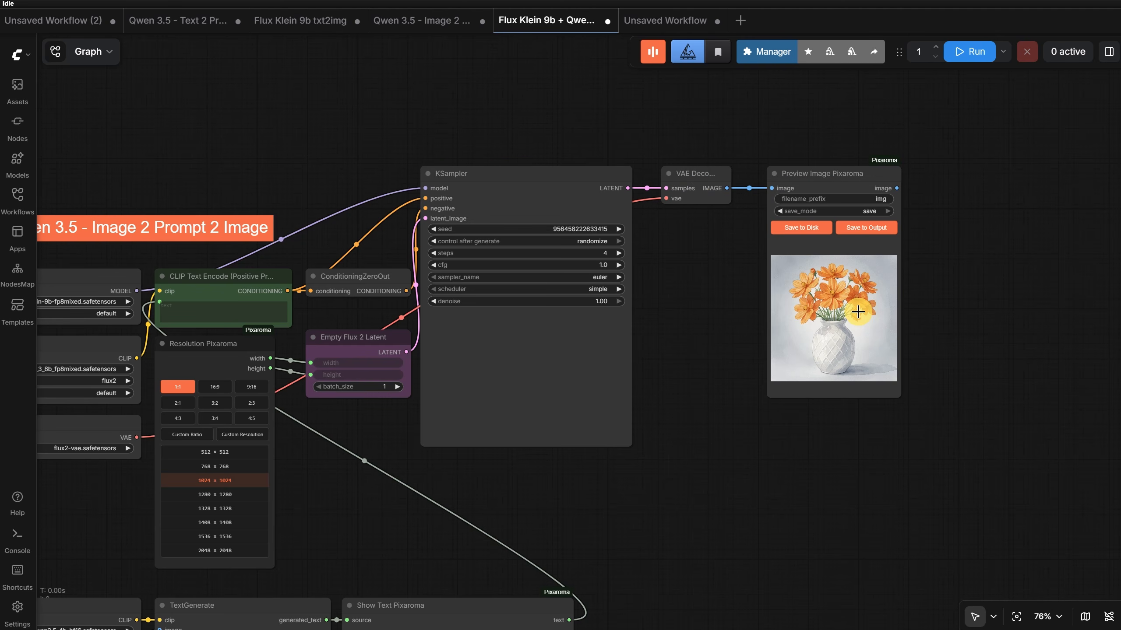
- Turn off Align Pixaroma, try its snap & guides switch on and off in the Pixaroma settings, and close the settings
left_click(652, 57)
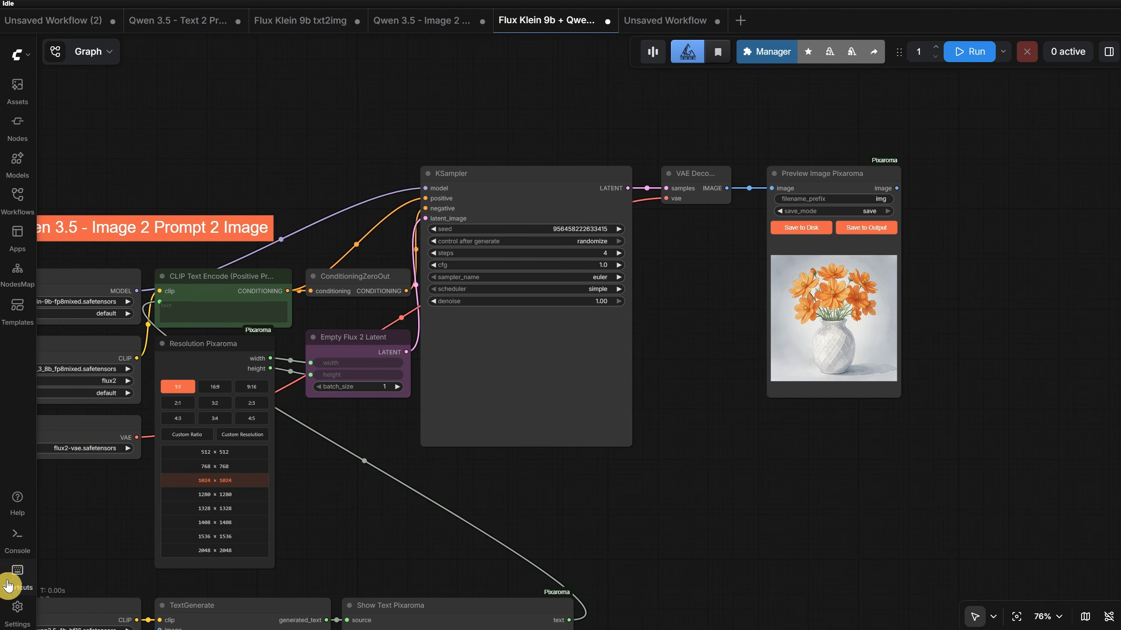
left_click(21, 618)
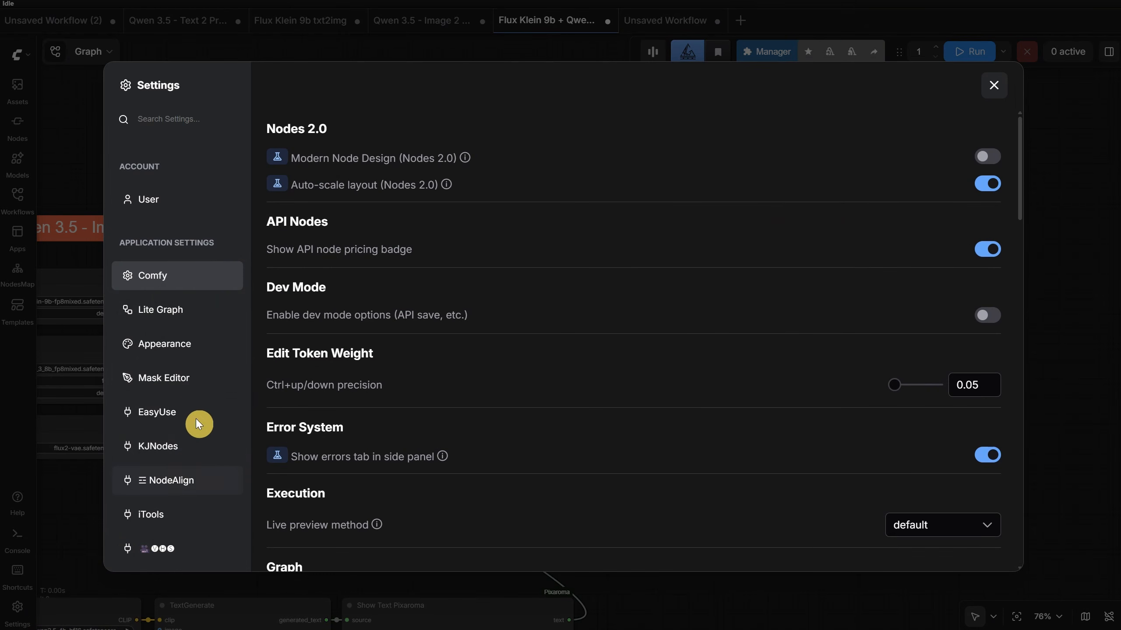
scroll(197, 398, "down", 5)
left_click(178, 336)
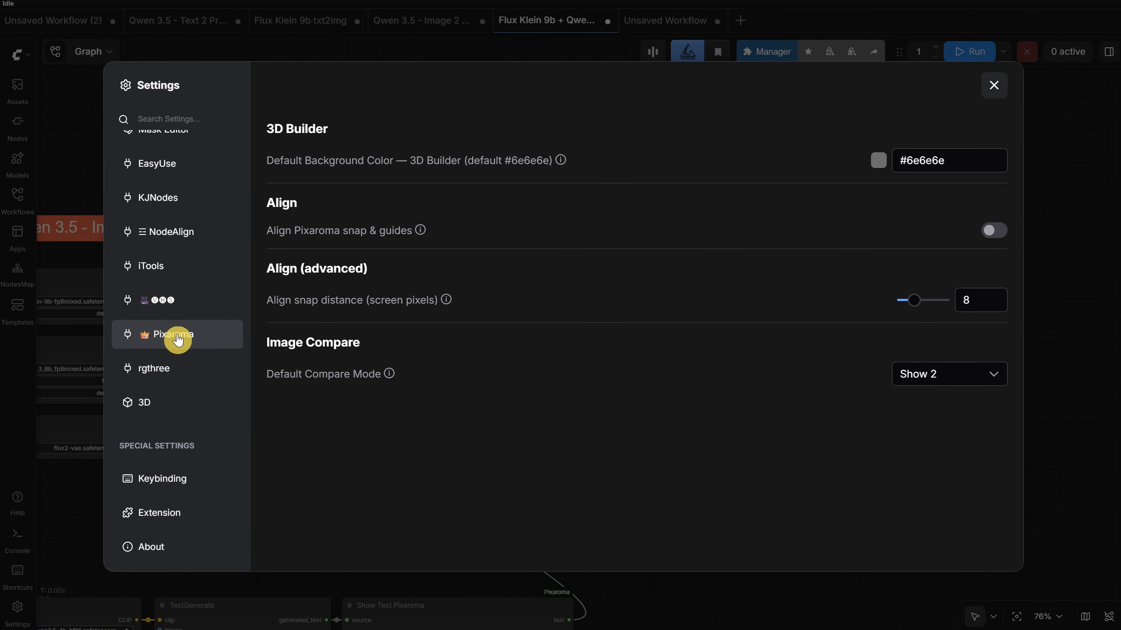
left_click(994, 230)
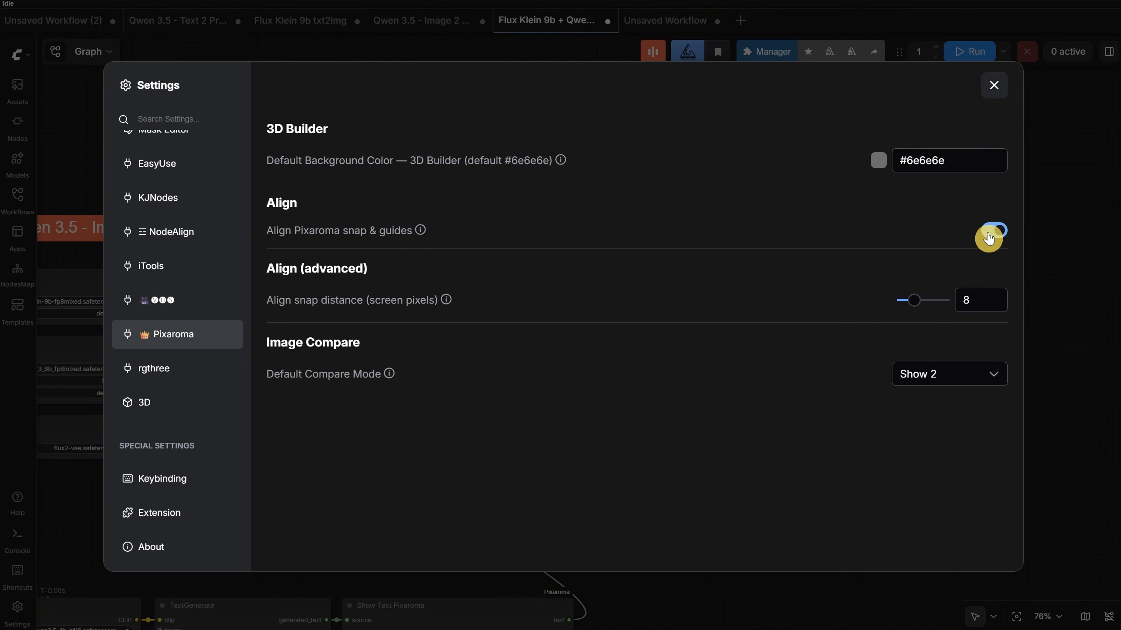
left_click(990, 234)
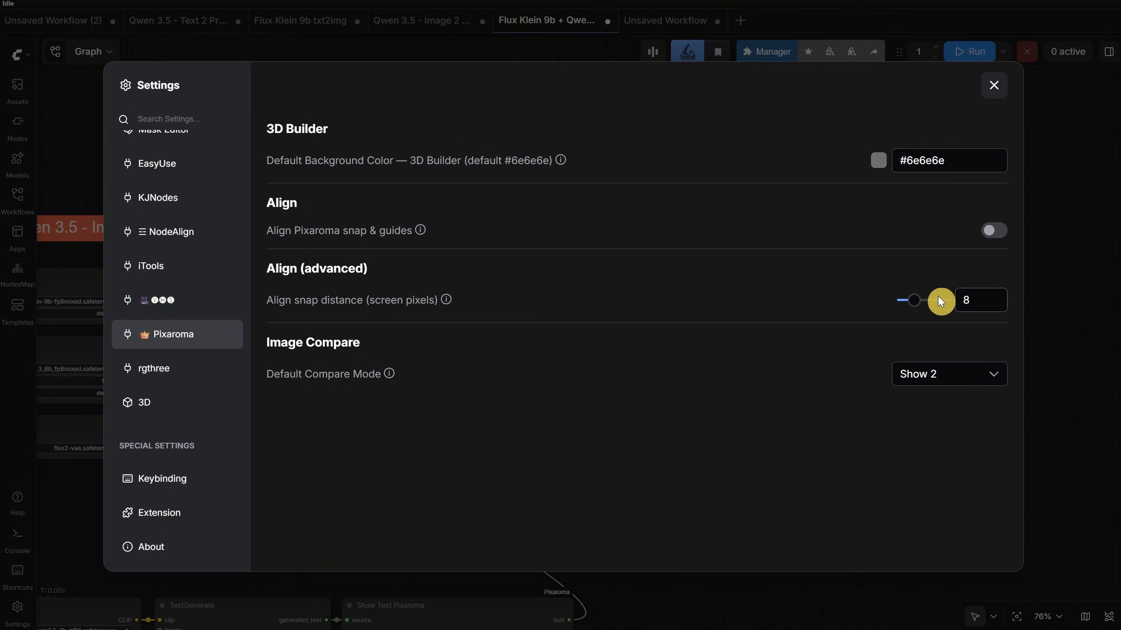
left_click(991, 89)
- Move the Preview Image Pixaroma node slightly below the VAE Decode node's top edge, bypassing the snapping
left_click_drag(792, 175, 764, 195)
scroll(776, 167, "up", 12)
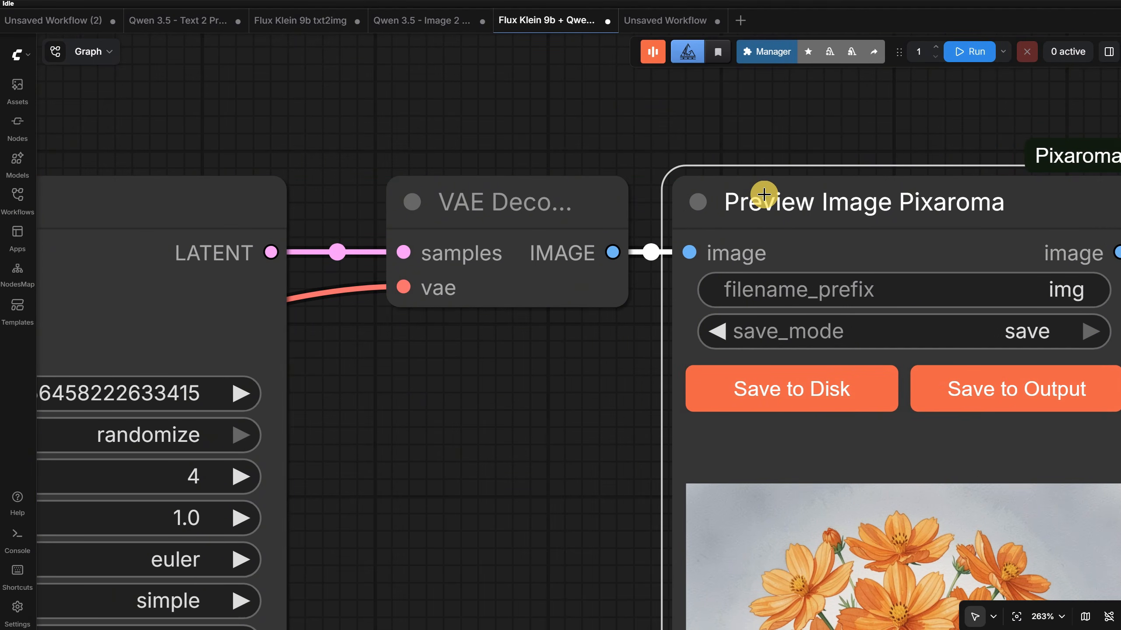
mouse_move(764, 195)
left_mouse_down()
mouse_move(780, 125)
mouse_move(777, 271)
mouse_move(776, 160)
mouse_move(770, 200)
mouse_move(760, 176)
mouse_move(766, 203)
mouse_move(778, 193)
left_mouse_up()
scroll(778, 193, "down", 4)
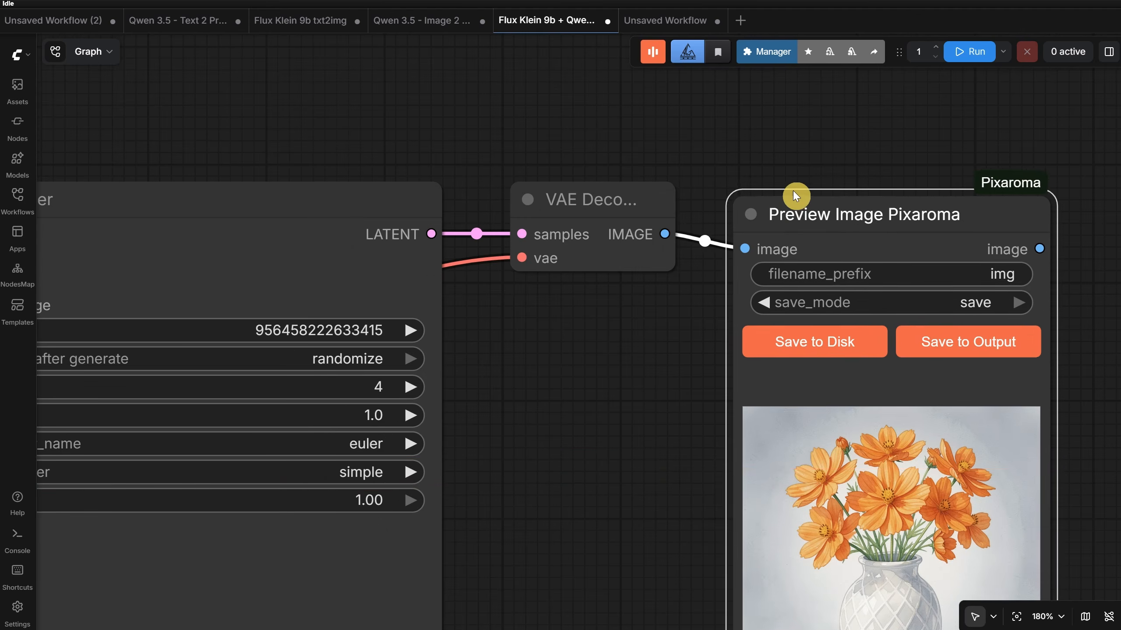
scroll(801, 180, "down", 17)
- Move the KSampler node above the Preview Image Pixaroma node, aligning their left edges
left_click_drag(523, 460, 807, 542)
left_click(1037, 374)
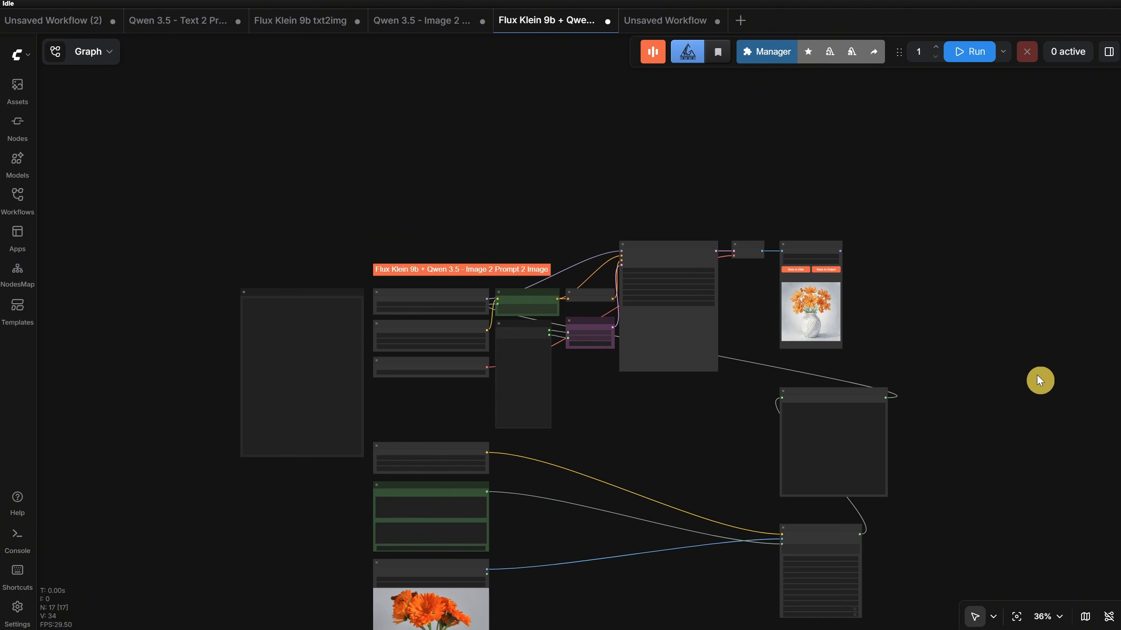
left_click_drag(689, 254, 850, 113)
left_click(983, 299)
left_click_drag(983, 299, 944, 290)
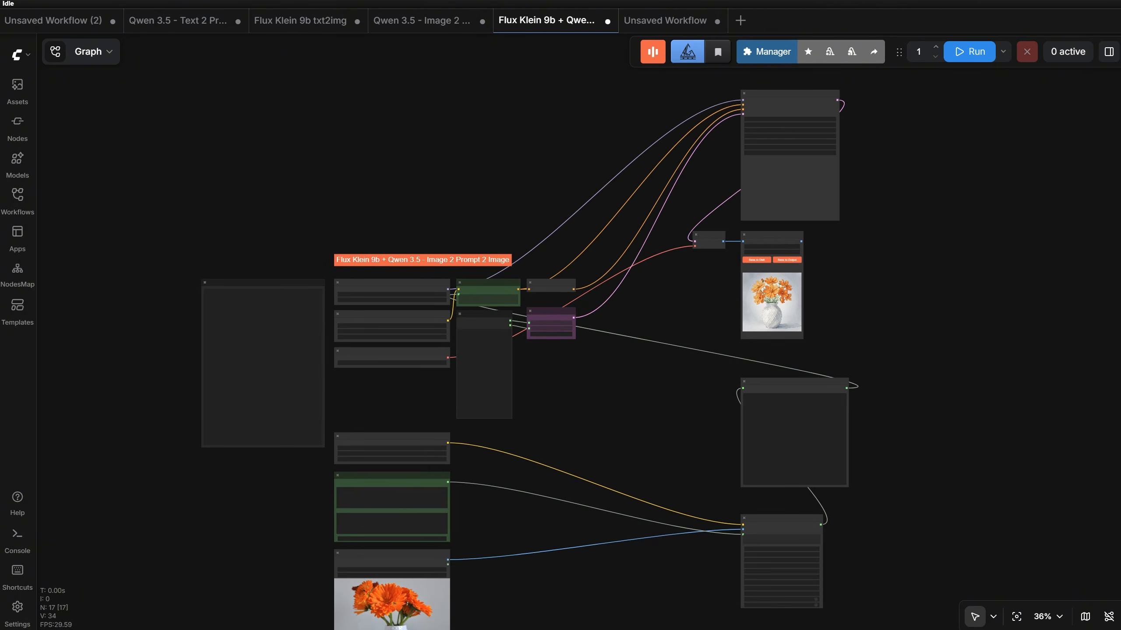
- Create a new workflow, add an Image Composer Pixaroma node, and open its editor
left_click(740, 20)
double_click(572, 288)
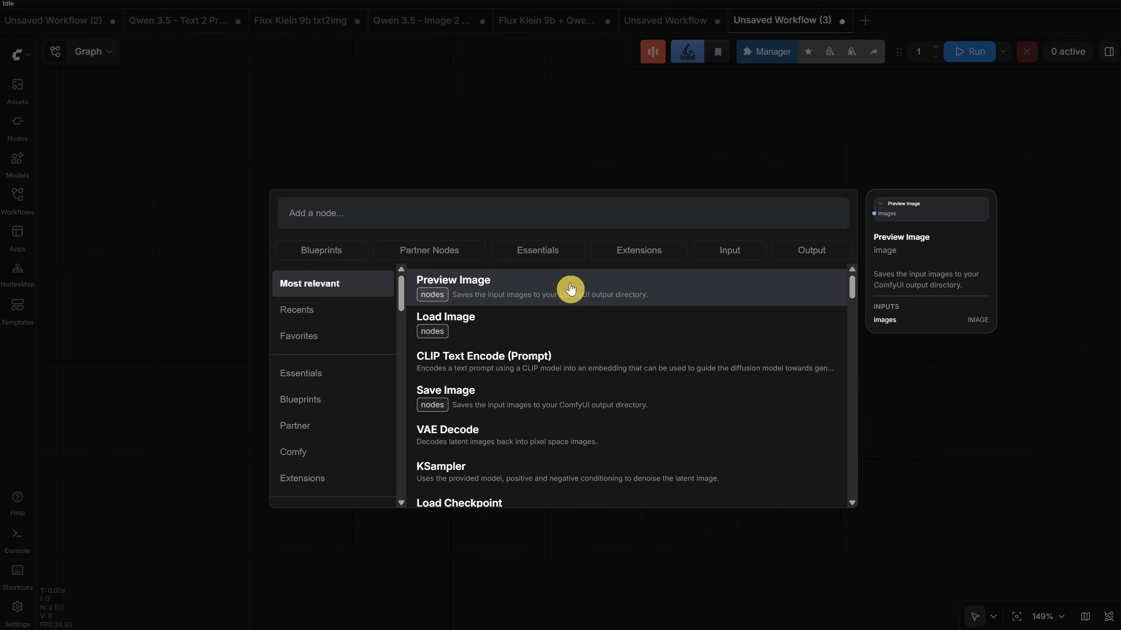
type("image compose")
left_click(570, 289)
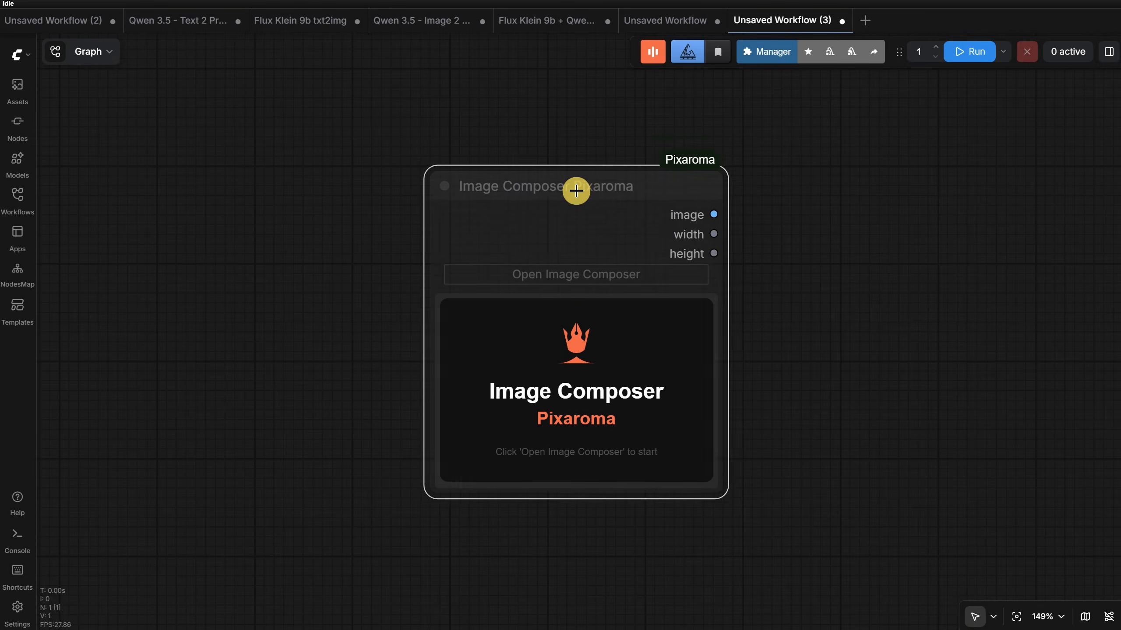
left_click(592, 262)
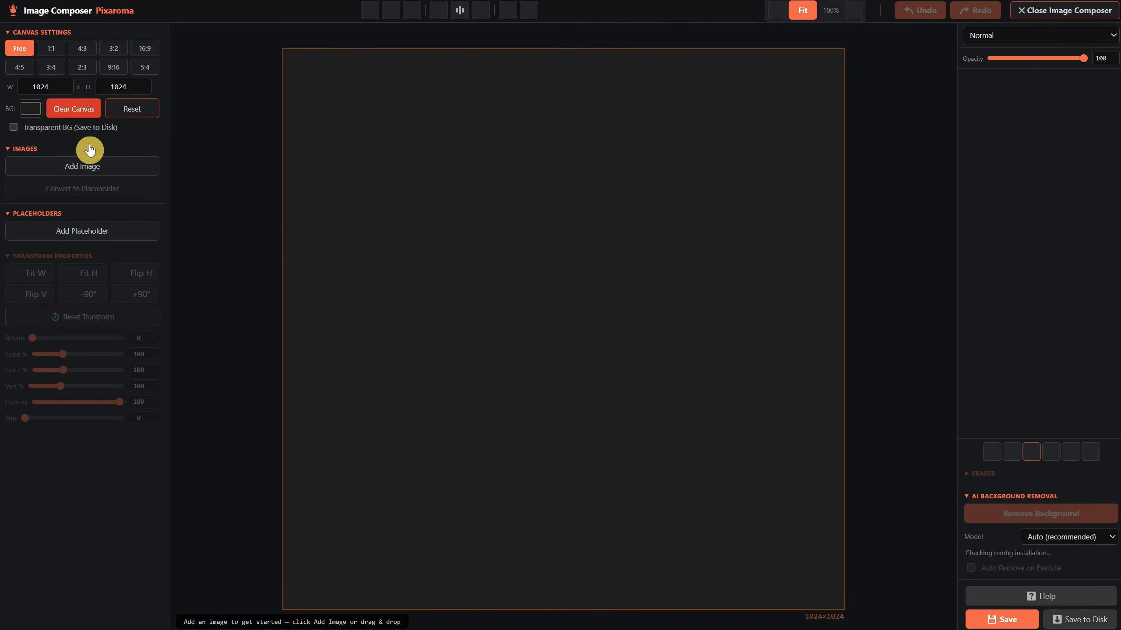
- Add bunny.png as an image layer, set its blur to 68, and save the composition
left_click(89, 164)
left_click(167, 150)
double_click(167, 150)
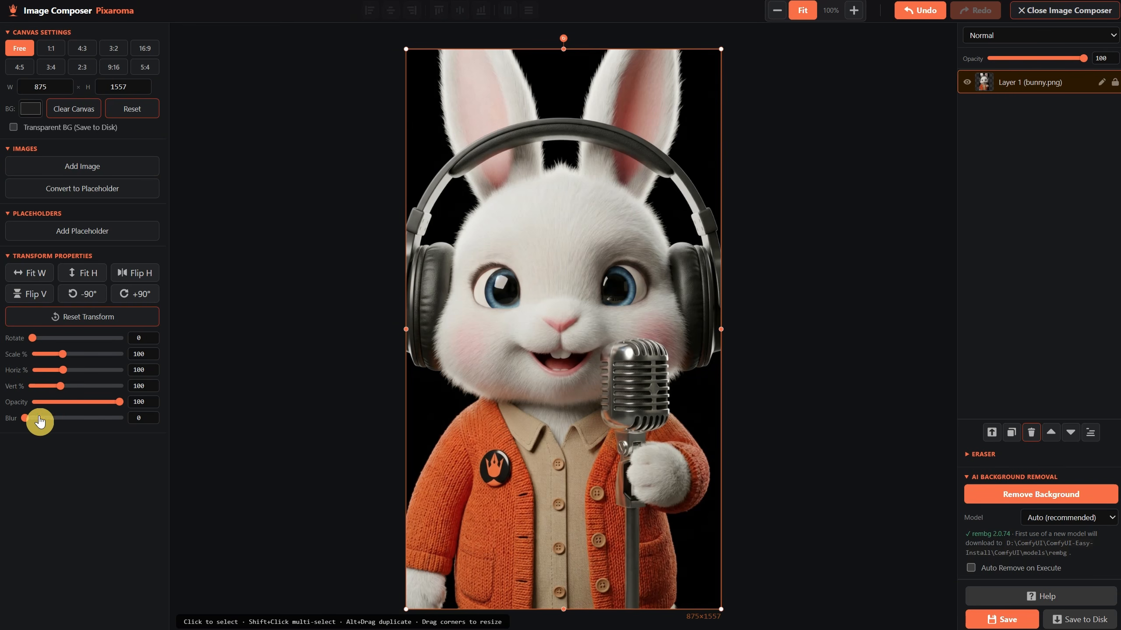
left_click_drag(25, 423, 90, 424)
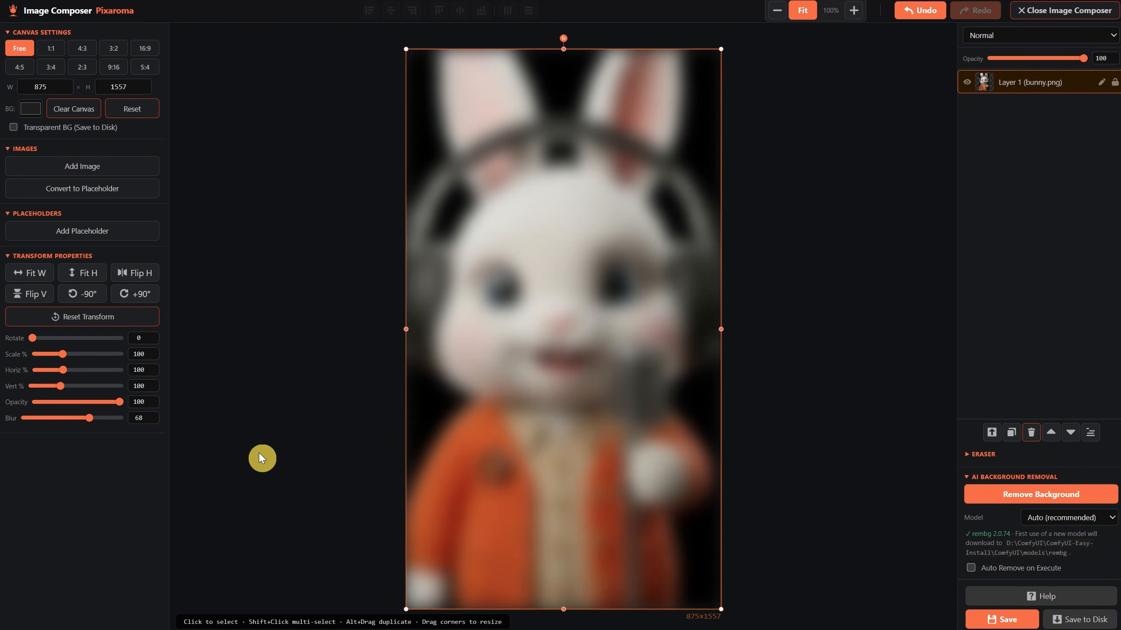
left_click(1002, 620)
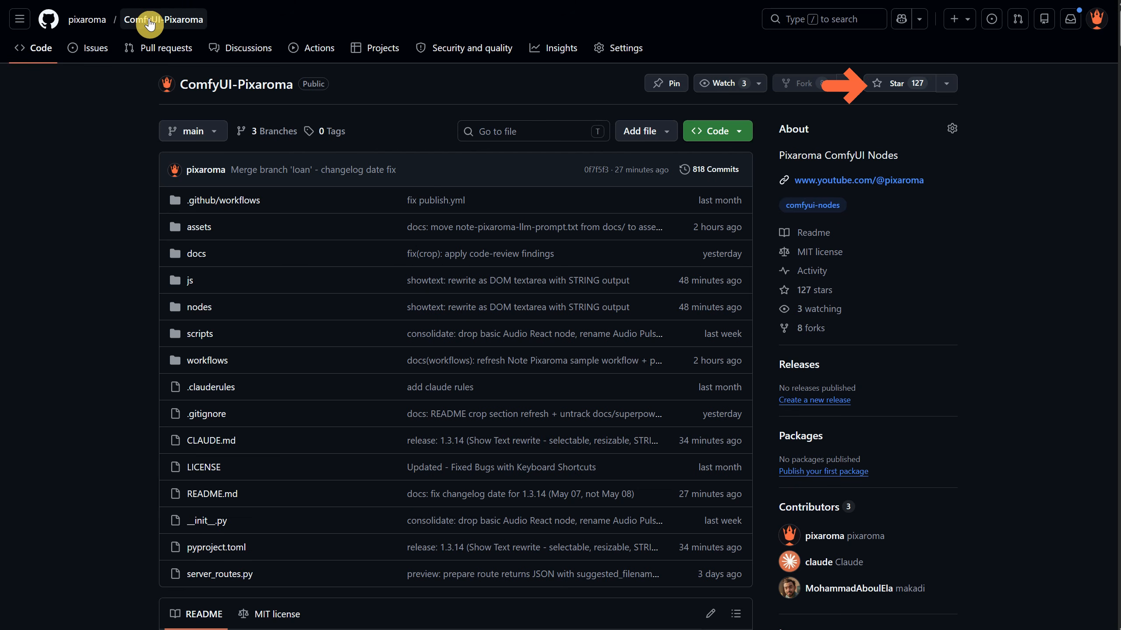
- Switch to the ComfyUI-Pixaroma GitHub page and read the README down through the May 2026 changelog entries
scroll(755, 268, "down", 10)
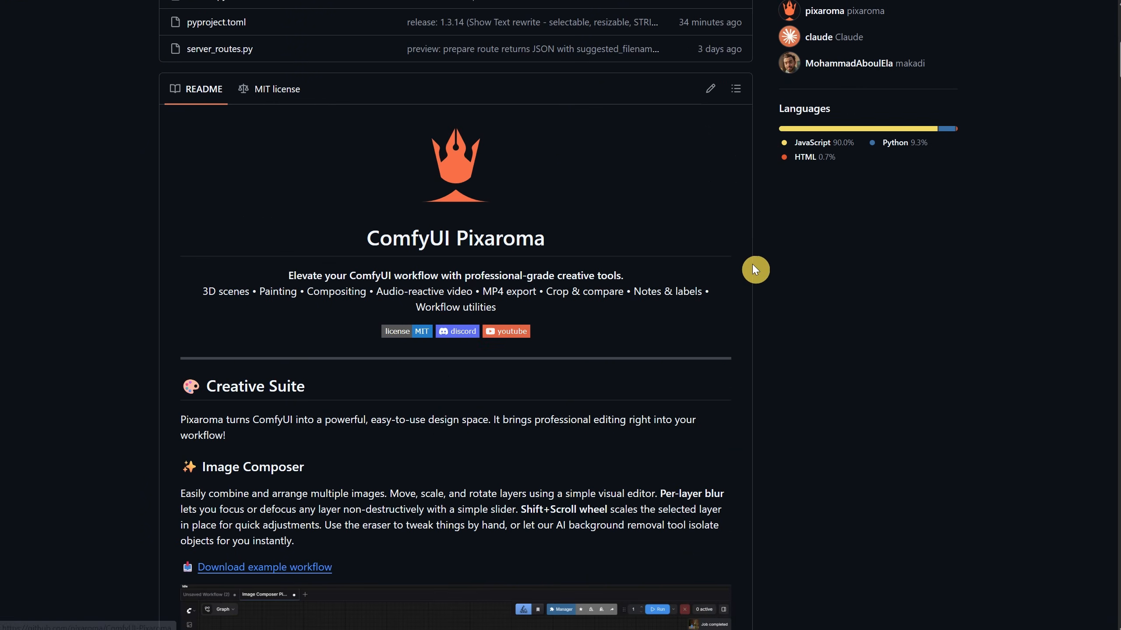
scroll(947, 325, "down", 20)
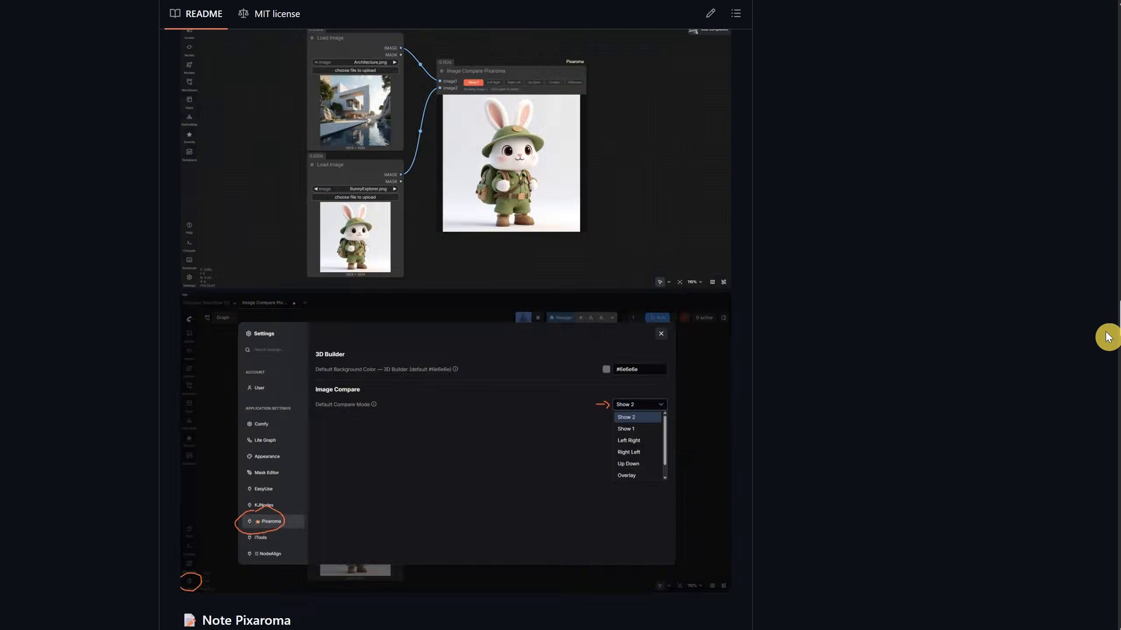
scroll(1028, 309, "down", 15)
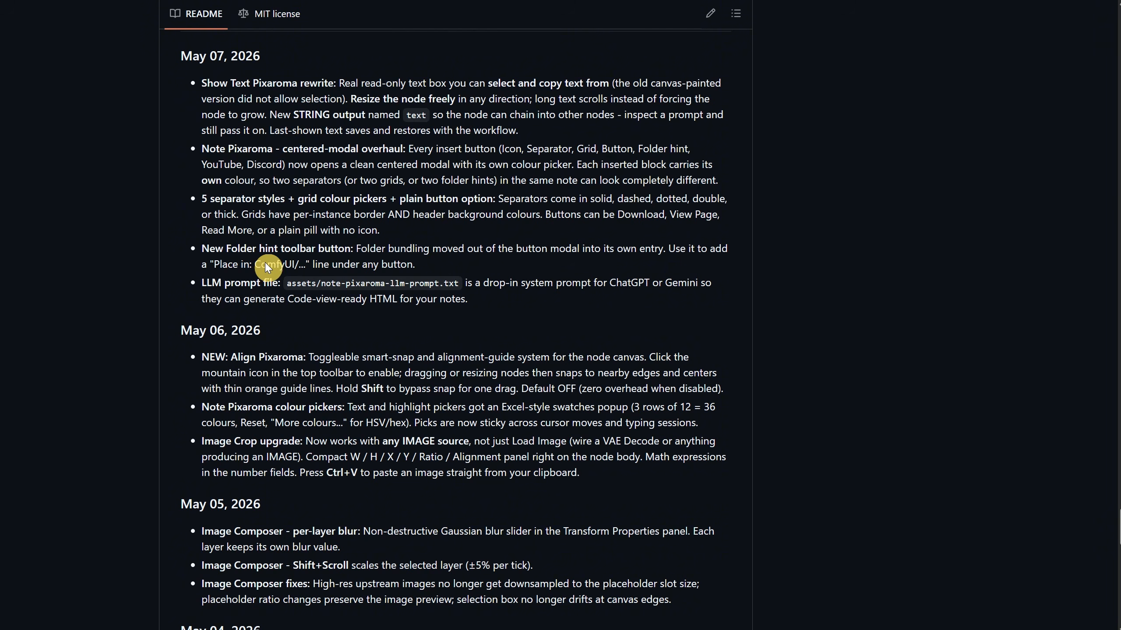
scroll(373, 282, "down", 1)
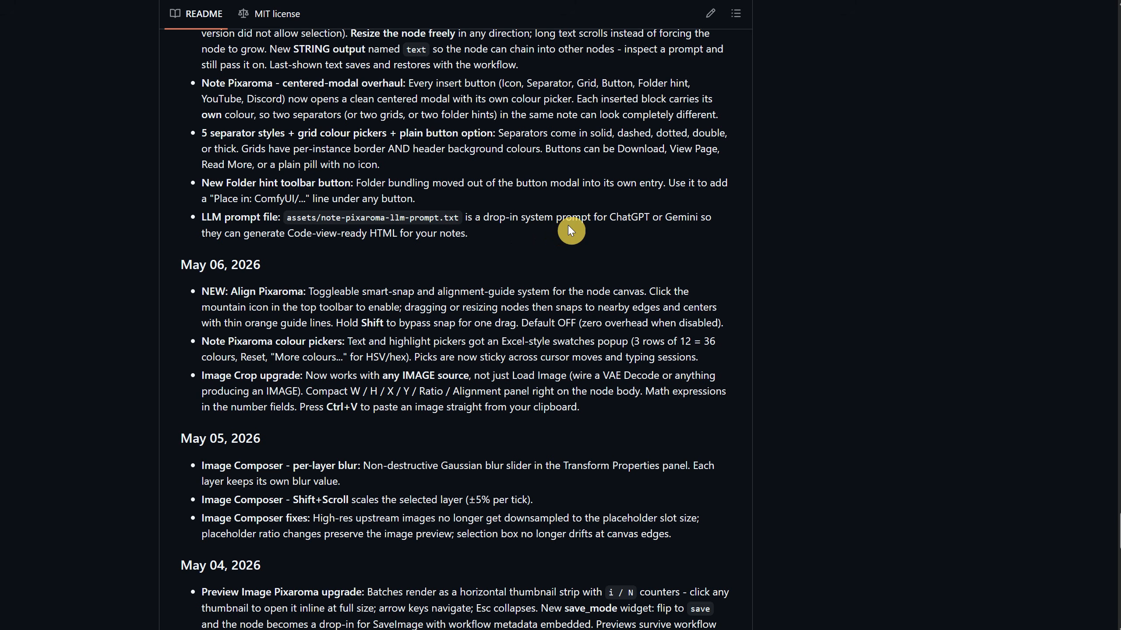
scroll(467, 251, "down", 2)
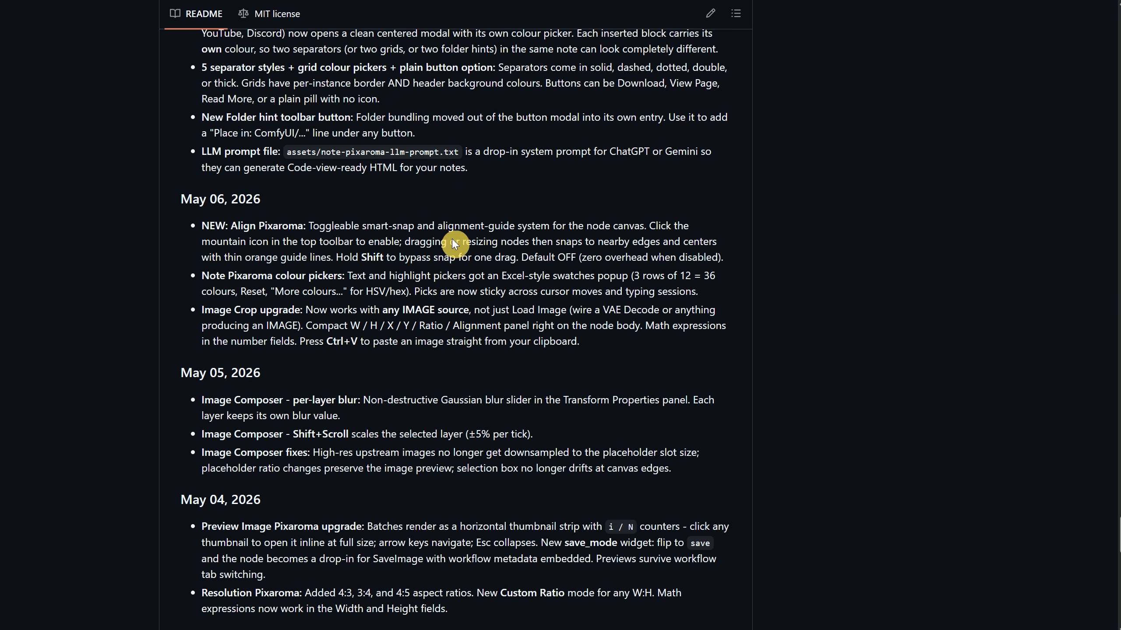
scroll(283, 303, "down", 2)
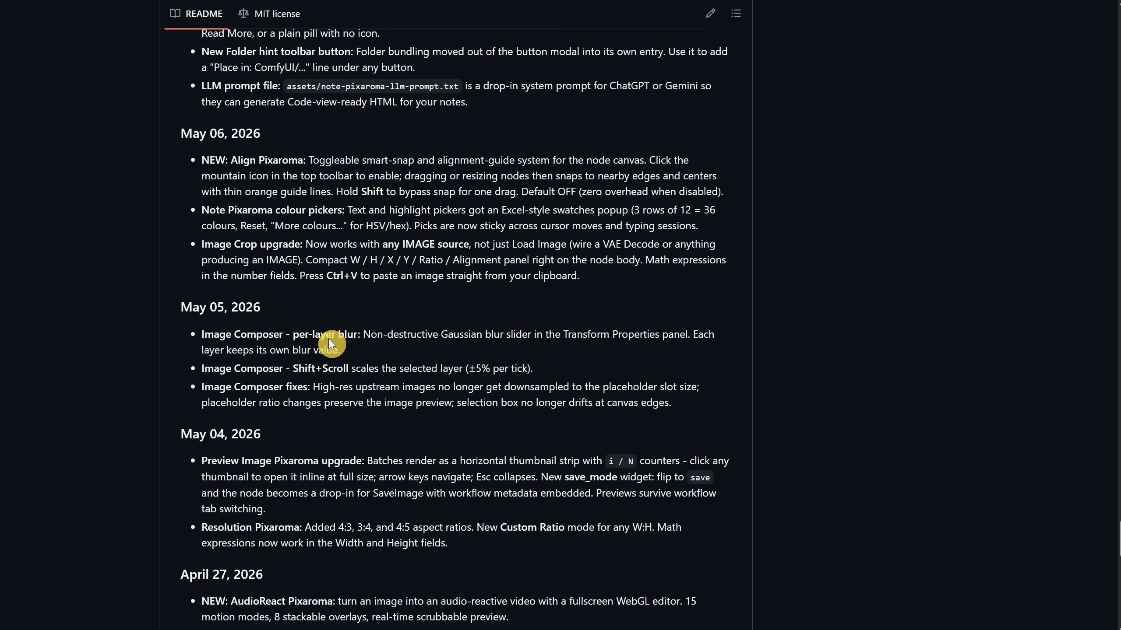
scroll(383, 383, "down", 2)
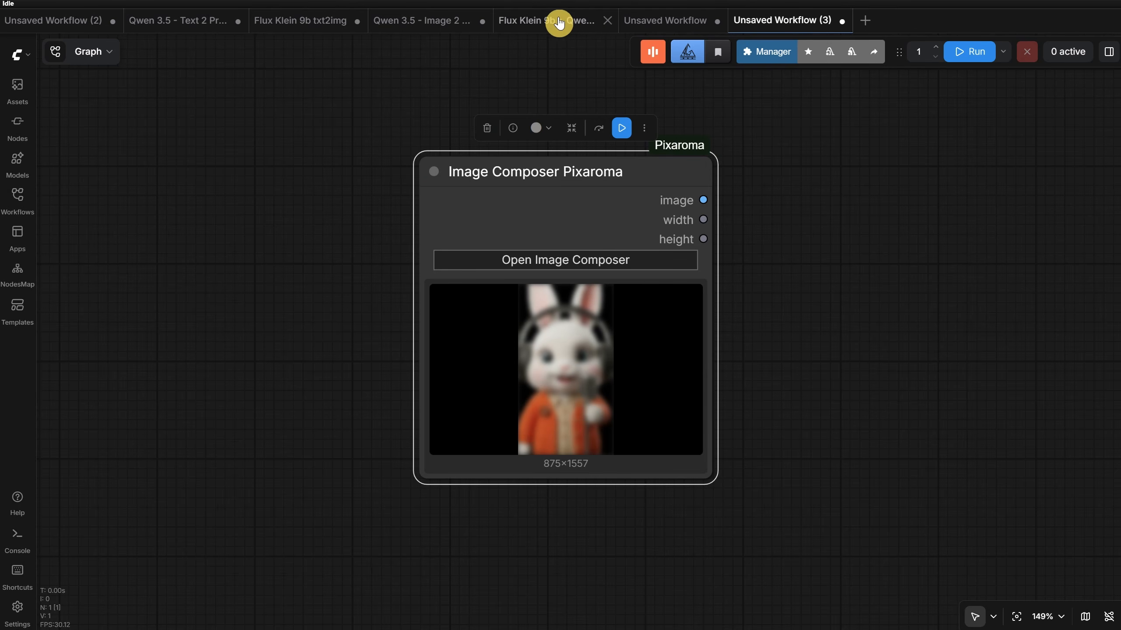
- In the Flux Klein 9b txt2img workflow, set the Empty Flux 2 Latent batch size to 3 and run the workflow
left_click(559, 22)
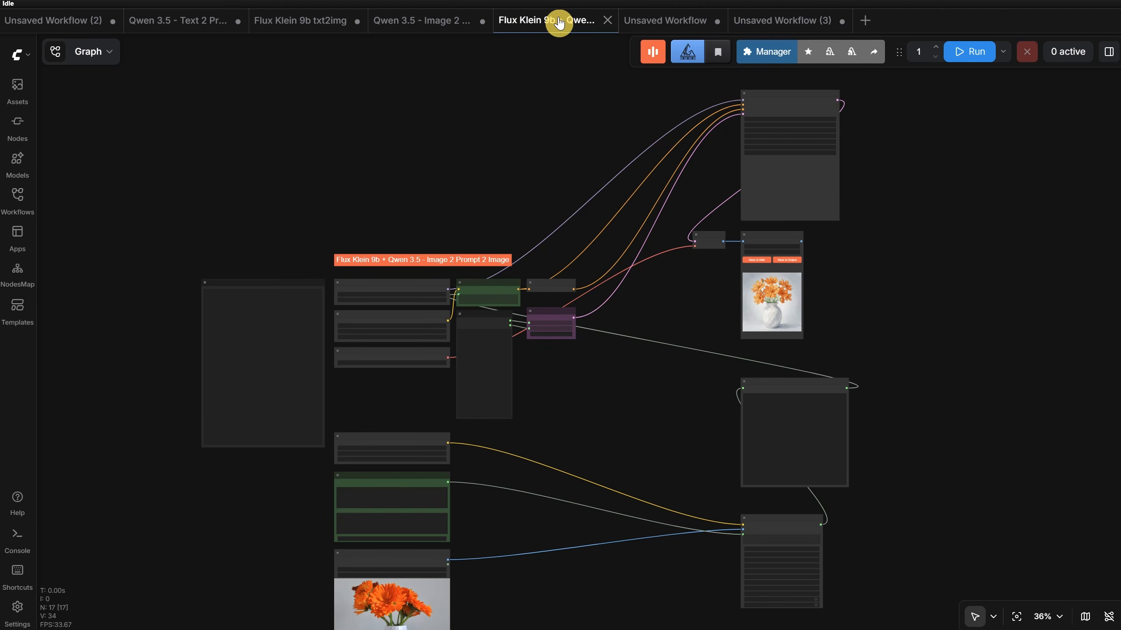
left_click(286, 23)
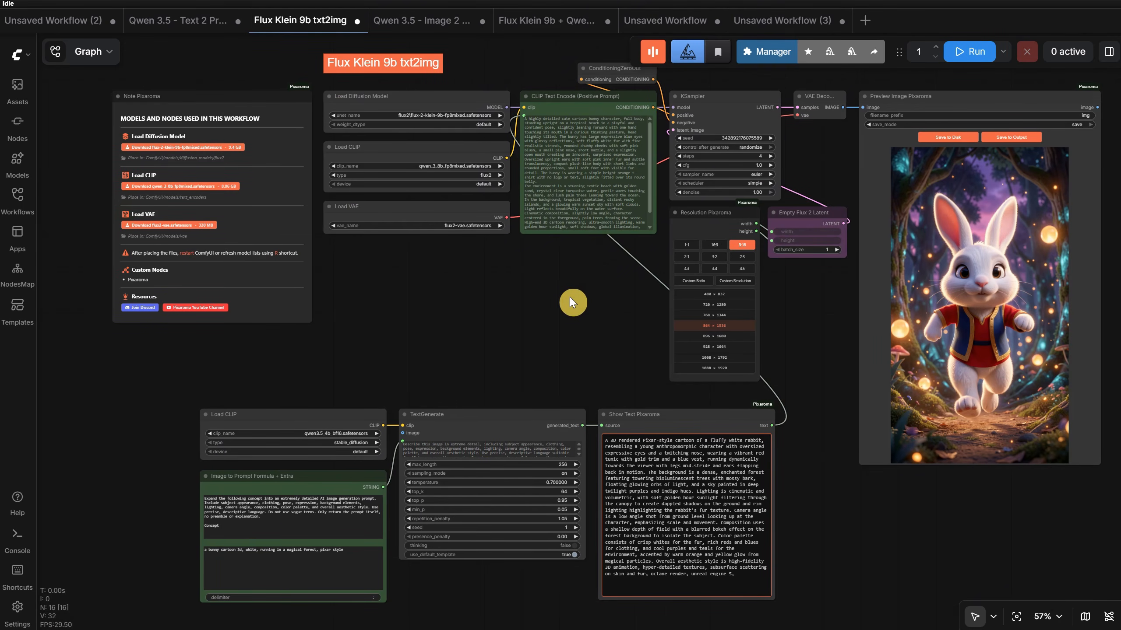
left_click_drag(539, 275, 343, 328)
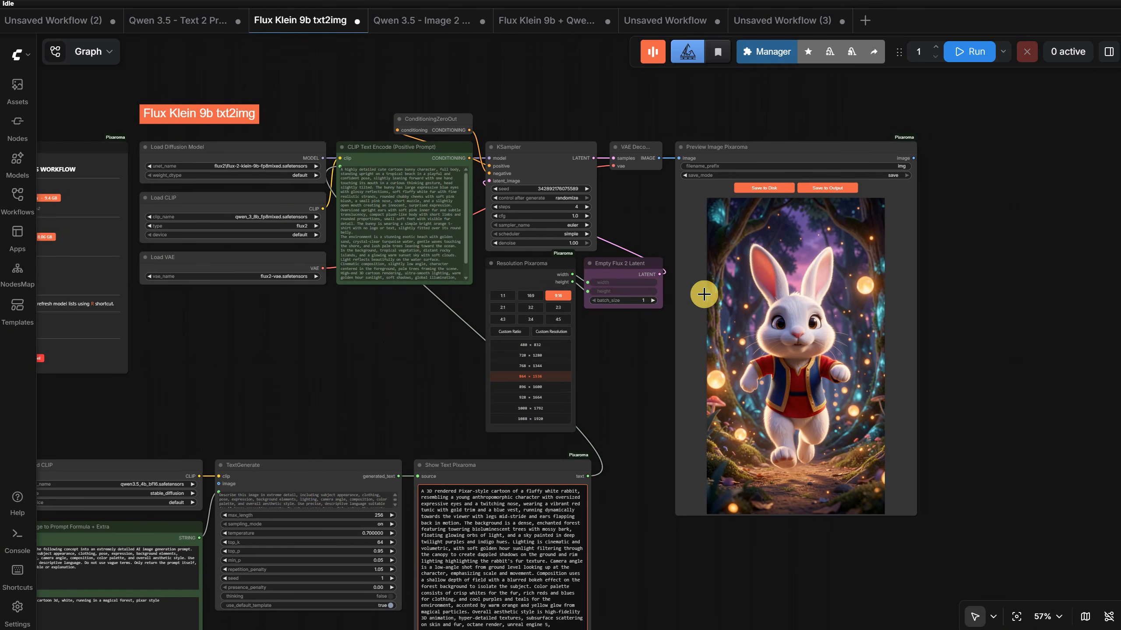
scroll(629, 312, "up", 7)
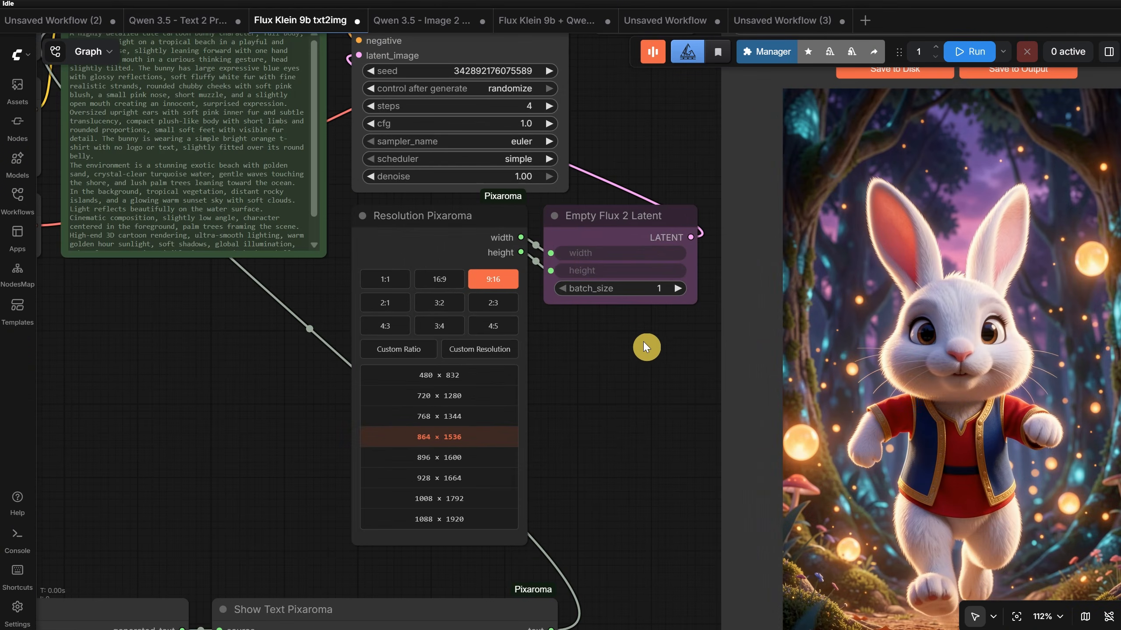
left_click(678, 290)
left_click(677, 291)
scroll(628, 373, "down", 5)
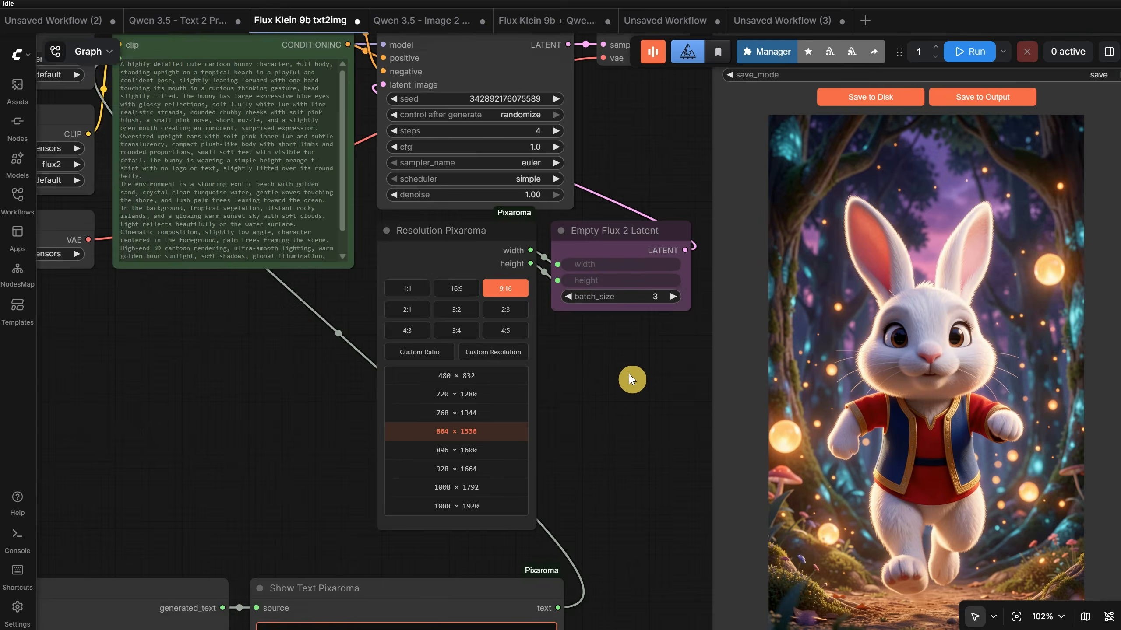
left_click(966, 51)
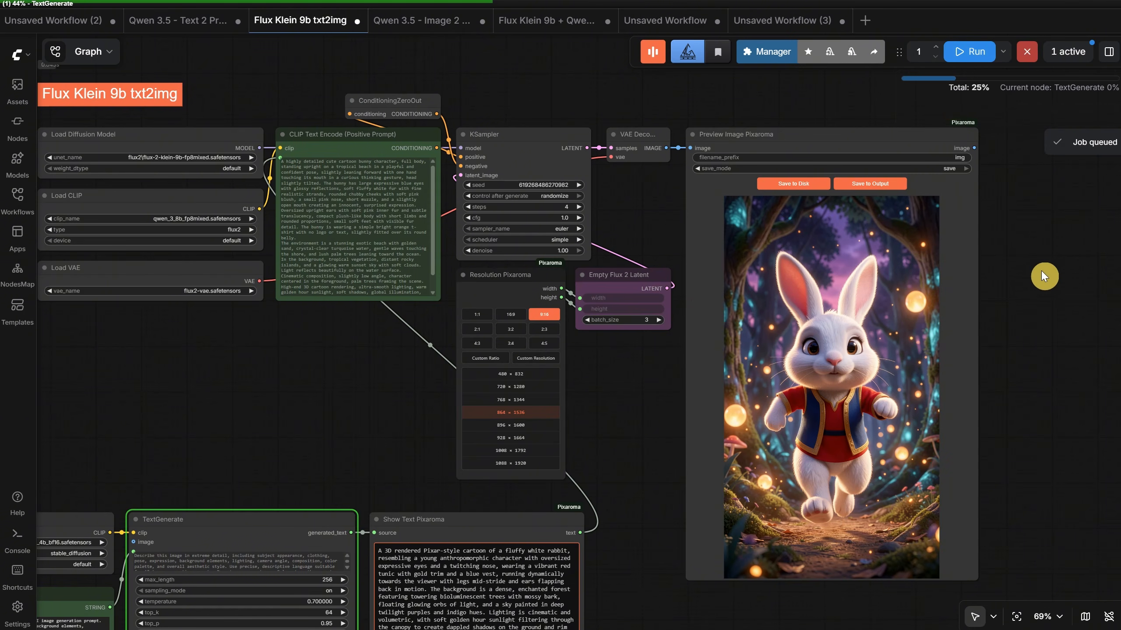
scroll(817, 257, "right", 5)
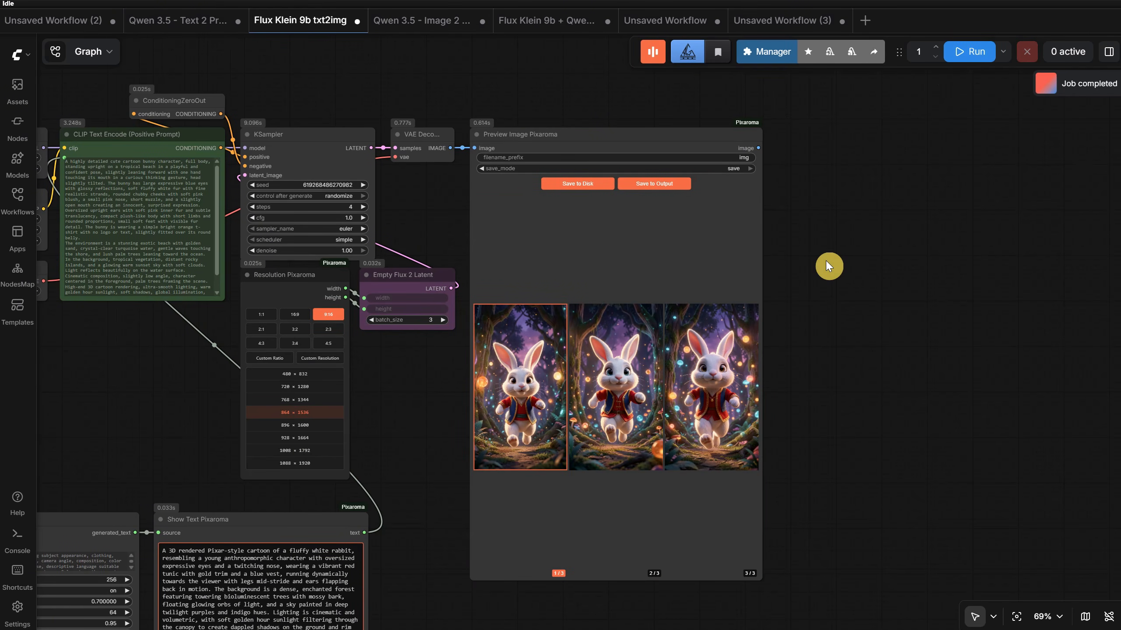
- Enlarge the second and third batch images in the Preview Image Pixaroma node, and save the third one to output
left_click(616, 384)
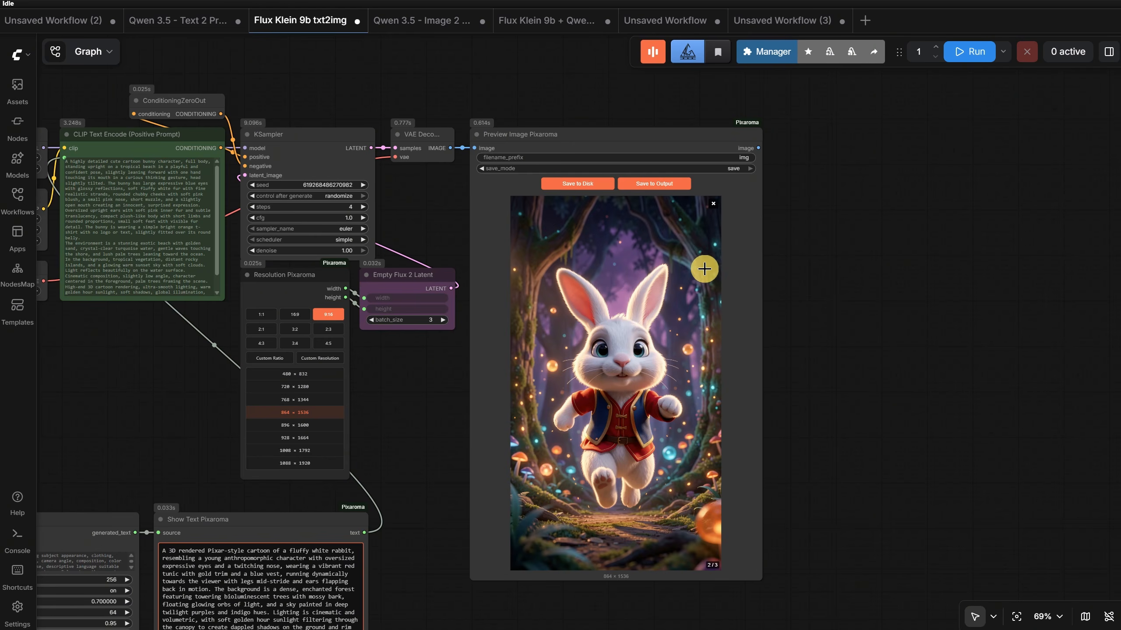
left_click(714, 203)
left_click(701, 352)
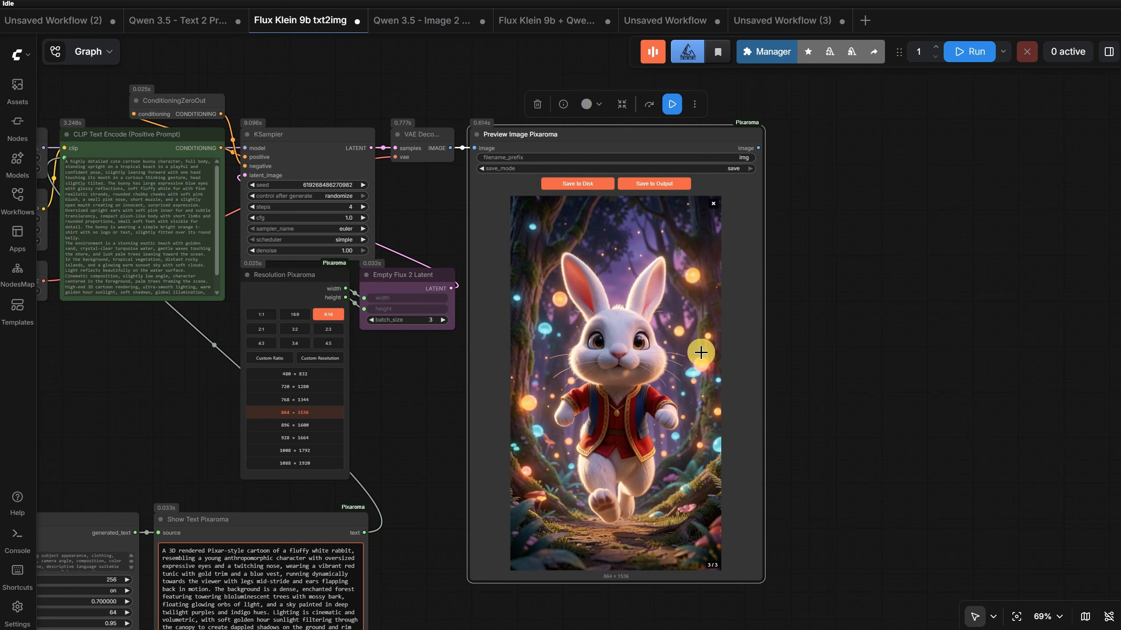
left_click(649, 182)
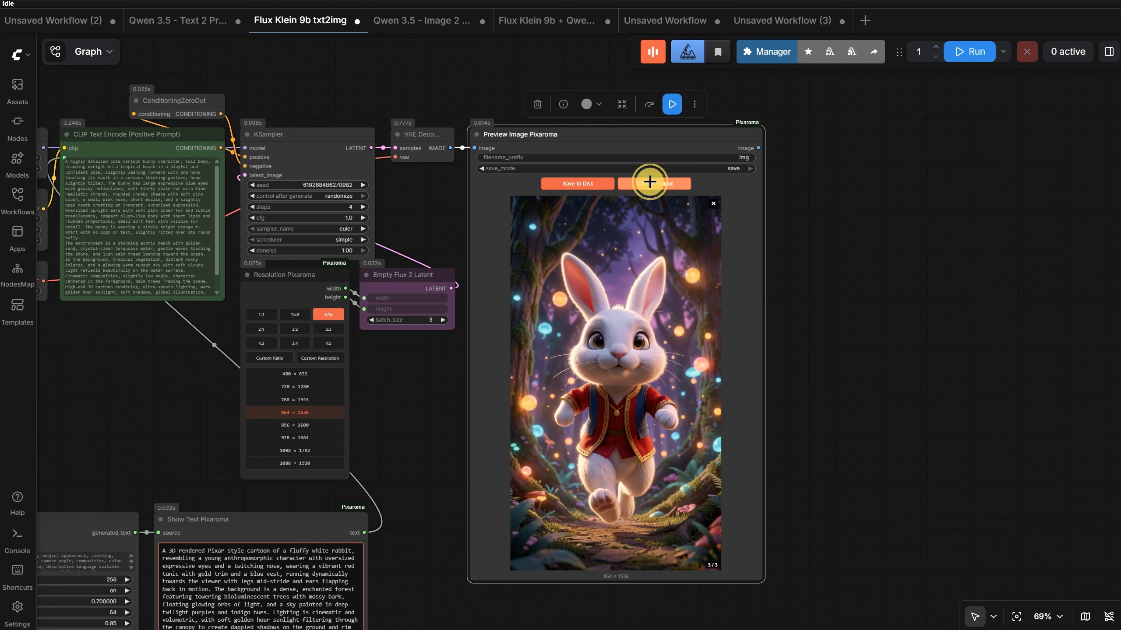
left_click(714, 203)
- View the batch images enlarged in the Preview Image Pixaroma node and set its save mode to preview
scroll(689, 358, "down", 3)
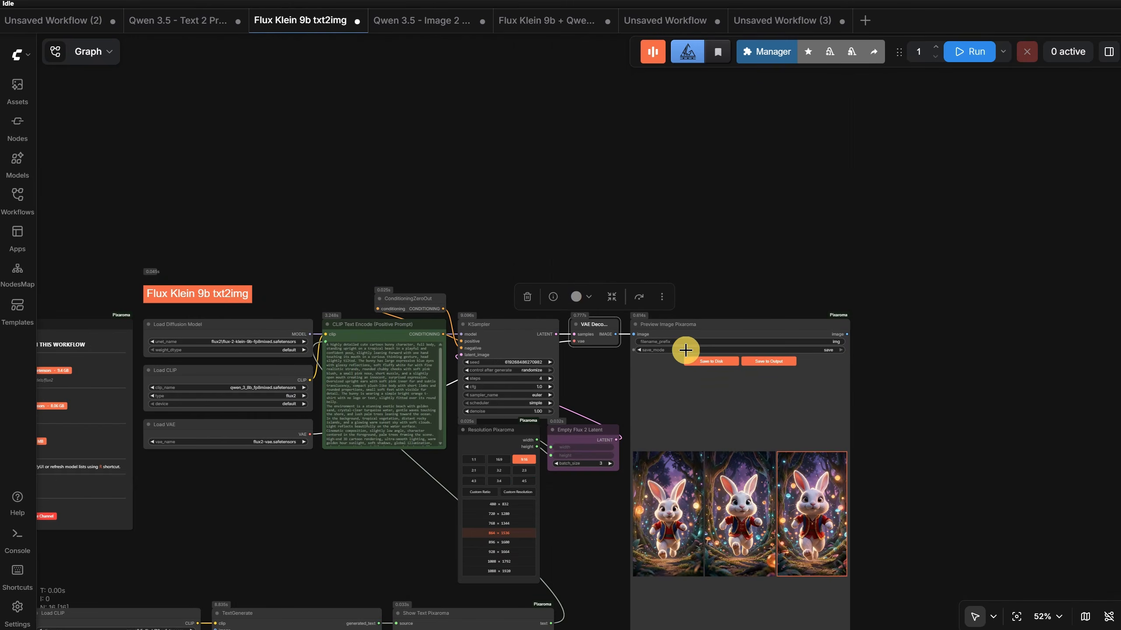
left_click(730, 509)
left_click(731, 508)
left_click(731, 507)
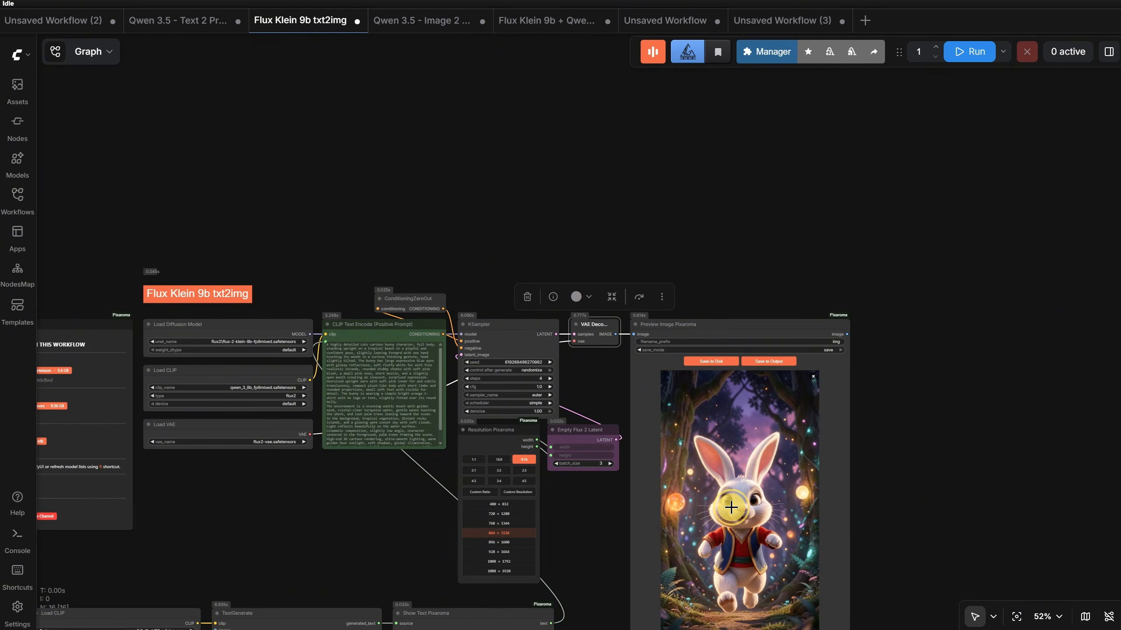
left_click(733, 503)
left_click(732, 496)
left_click(776, 437)
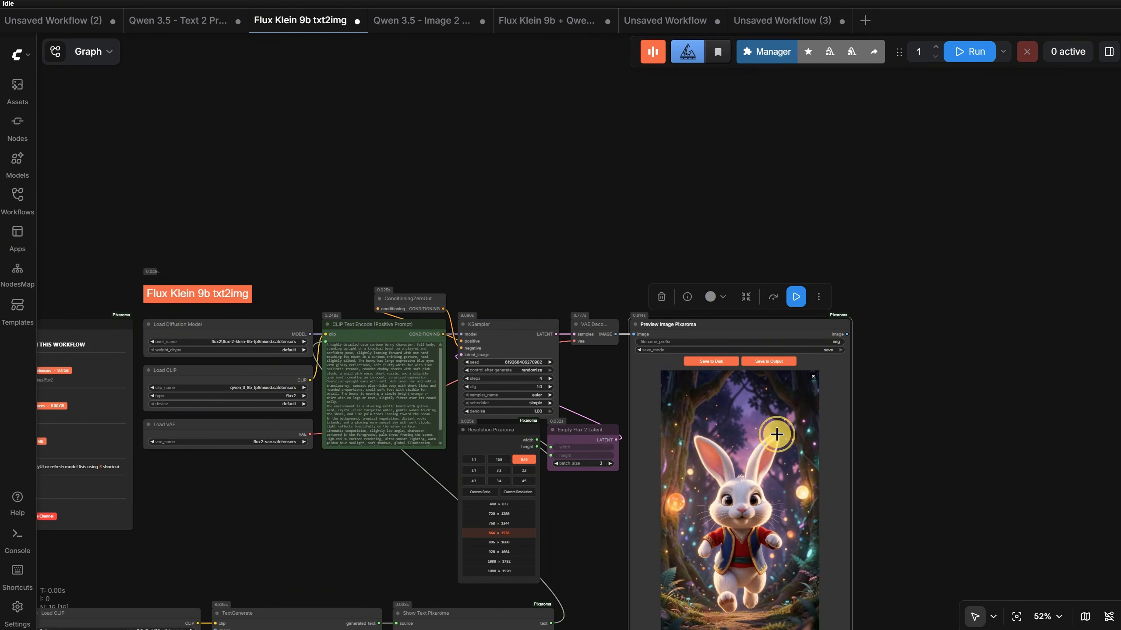
left_click(813, 376)
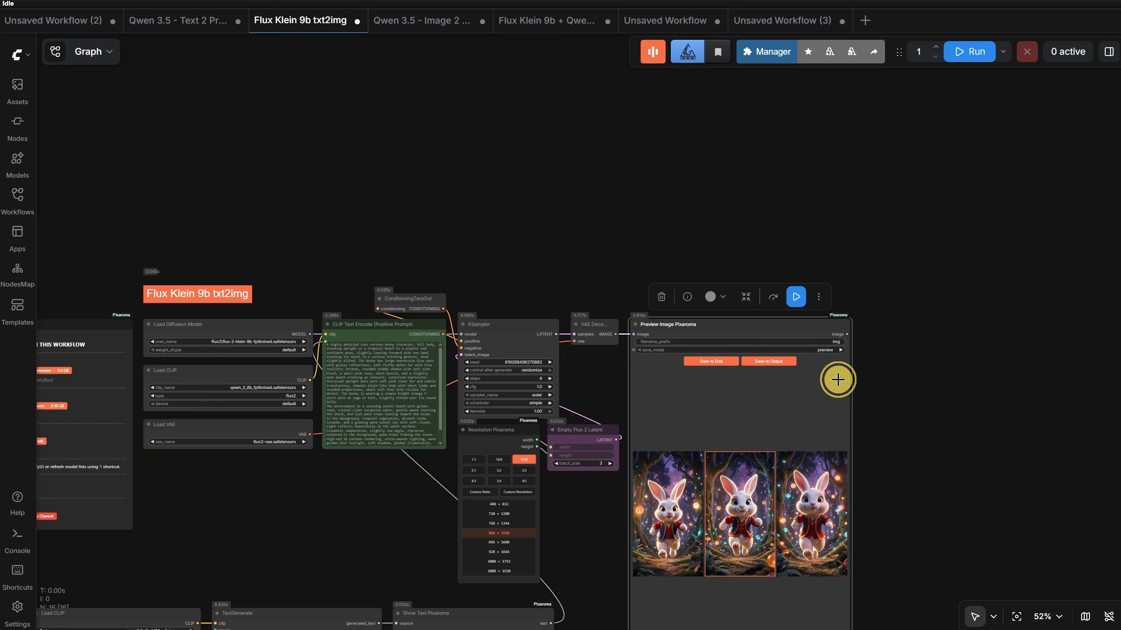
left_click(792, 504)
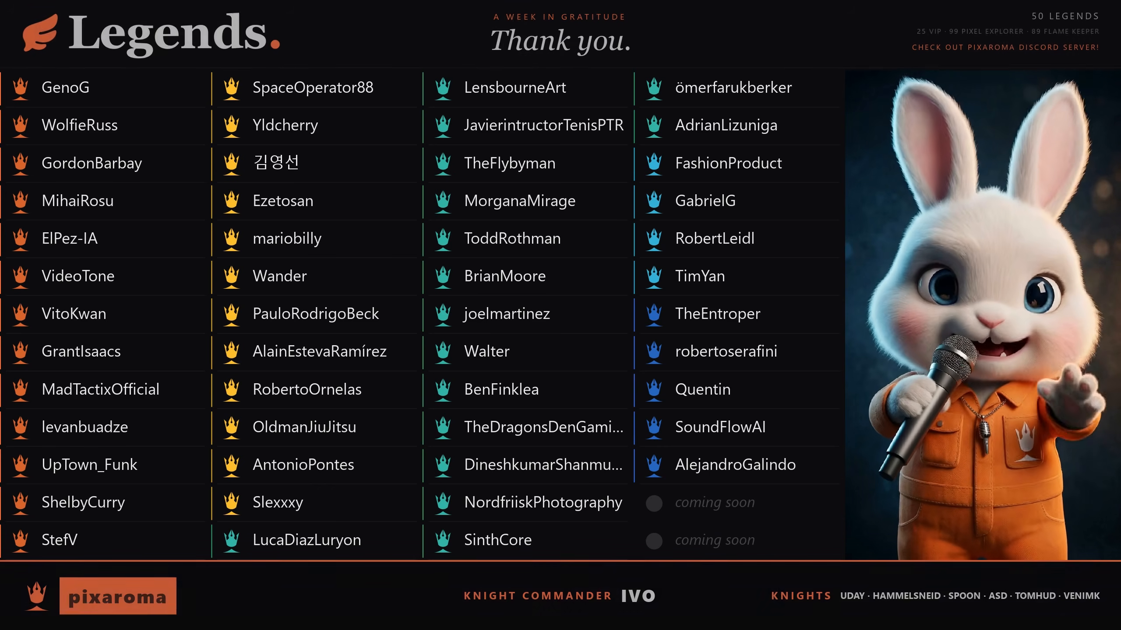